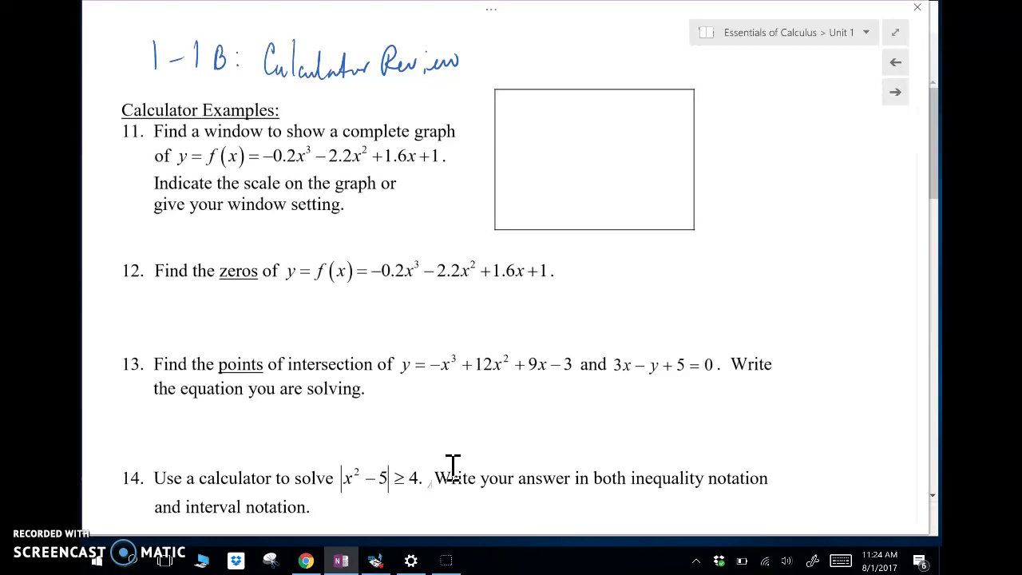
Switch to the TI-Nspire CAS Teacher Software.
click(381, 559)
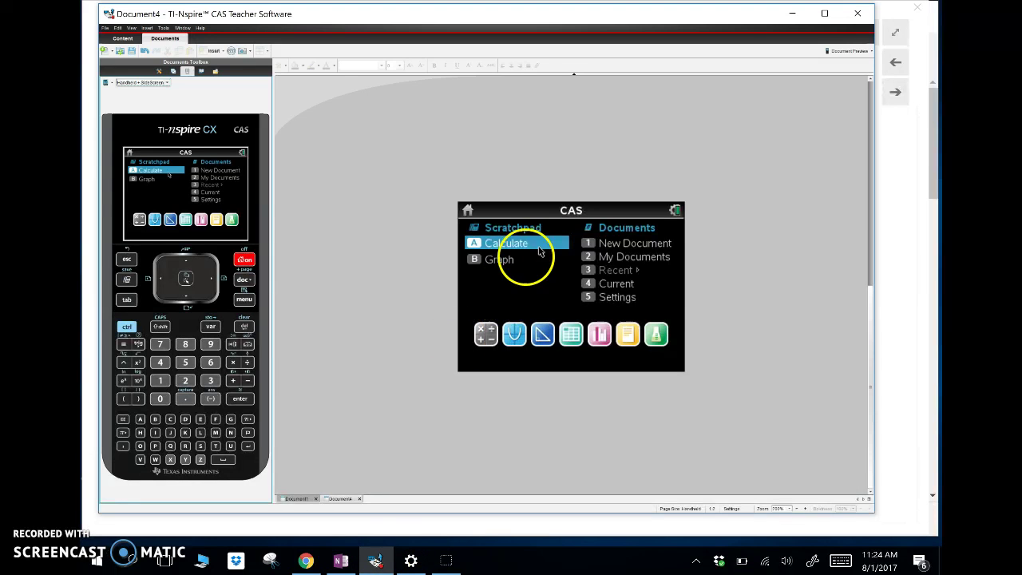
click(613, 256)
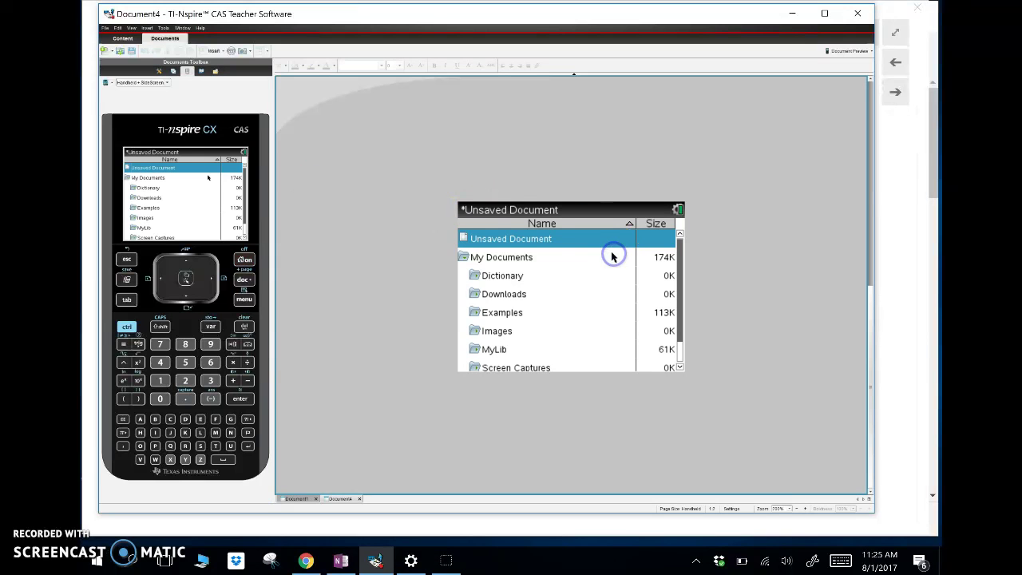
click(244, 259)
click(616, 254)
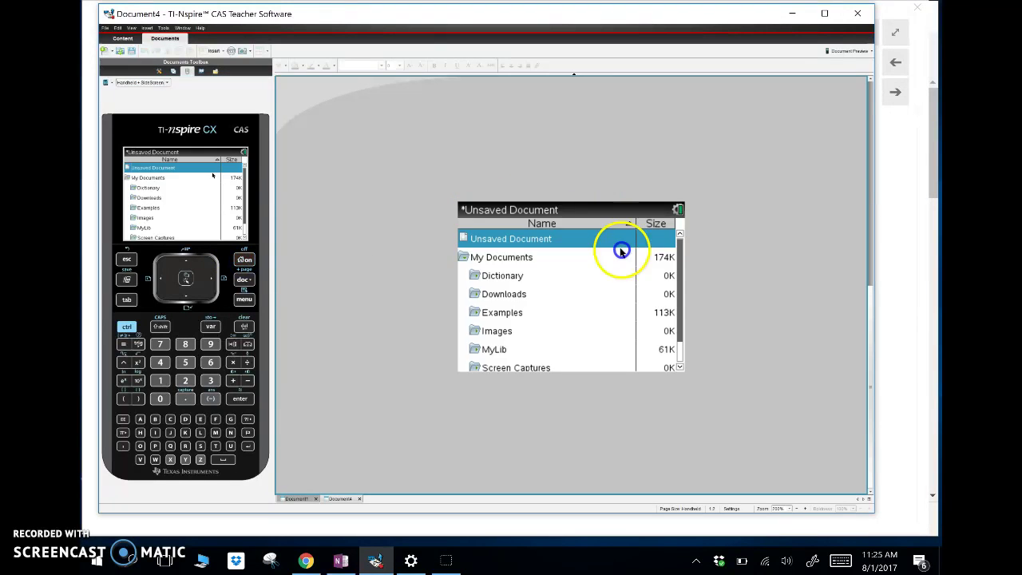
click(254, 260)
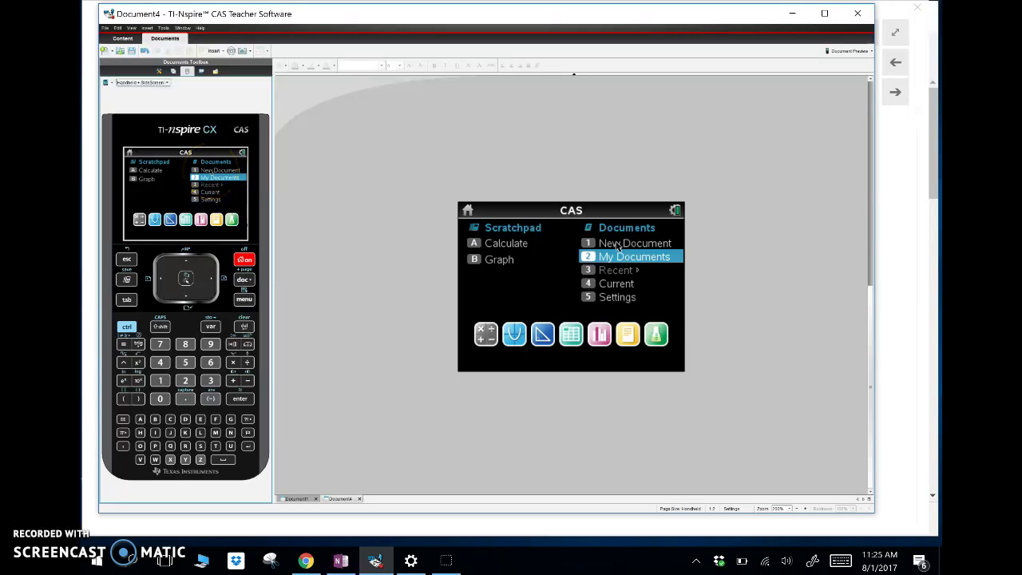
Create a new document without saving the current one and add a Graphs page to it.
click(204, 171)
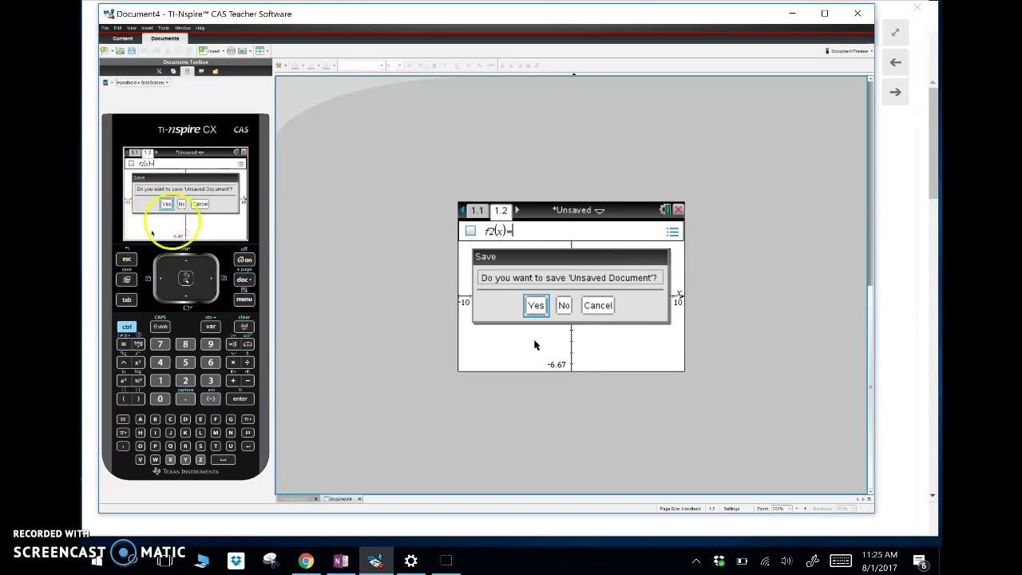
click(181, 204)
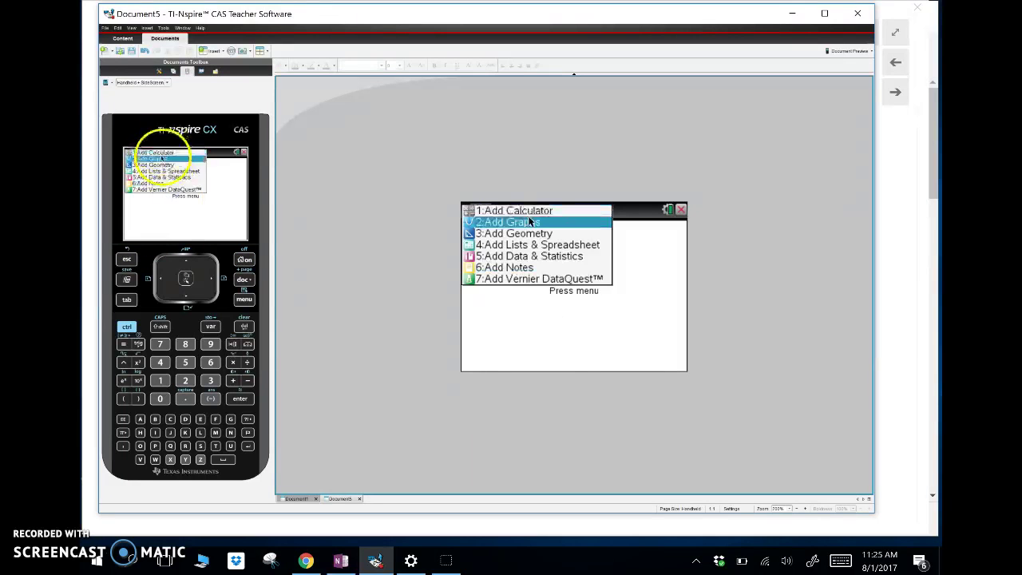
click(159, 160)
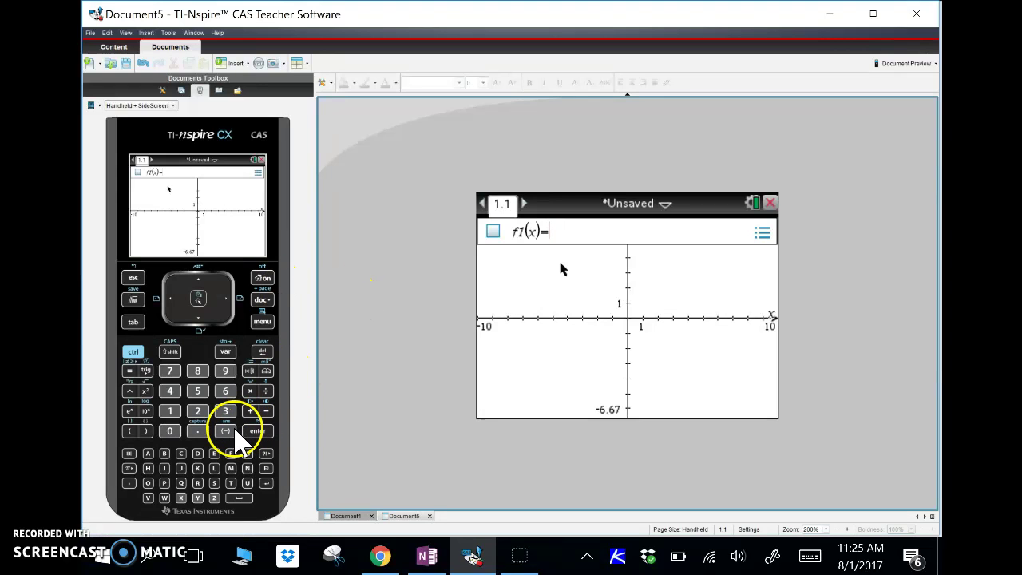
Enter -x^3 in the f1(x) function entry line of the graph page.
click(232, 432)
click(181, 497)
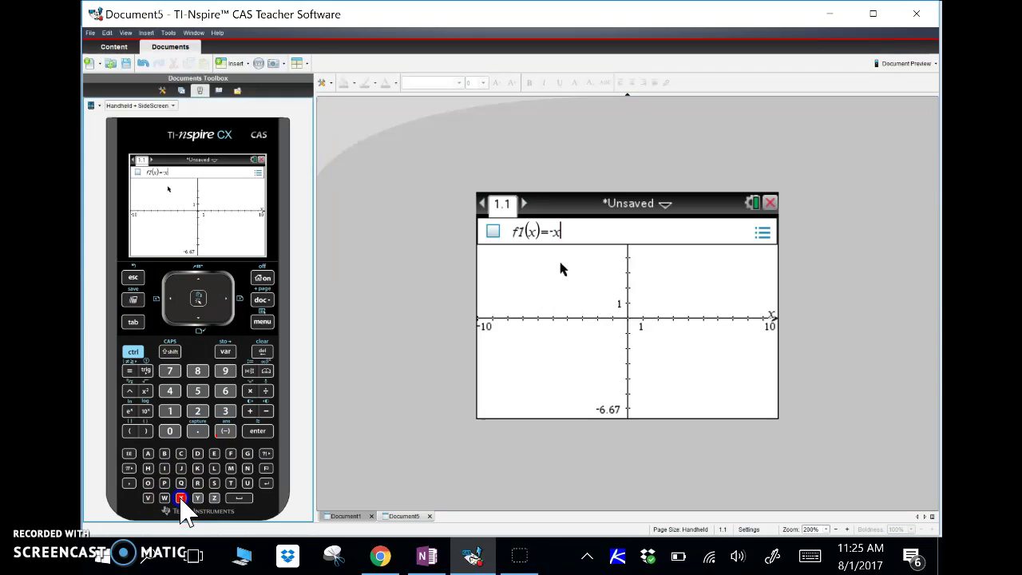
click(130, 391)
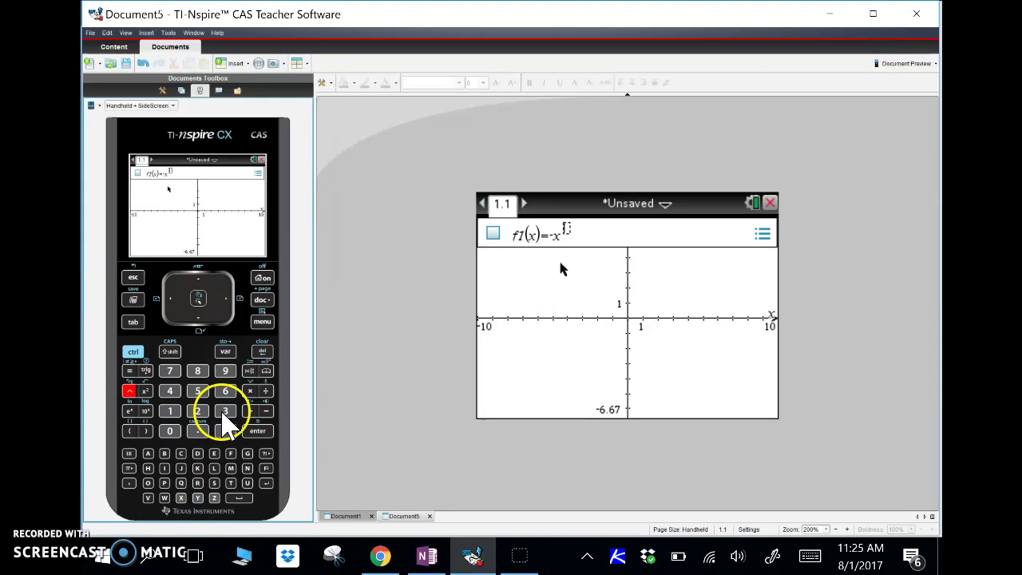
click(225, 411)
key(Right)
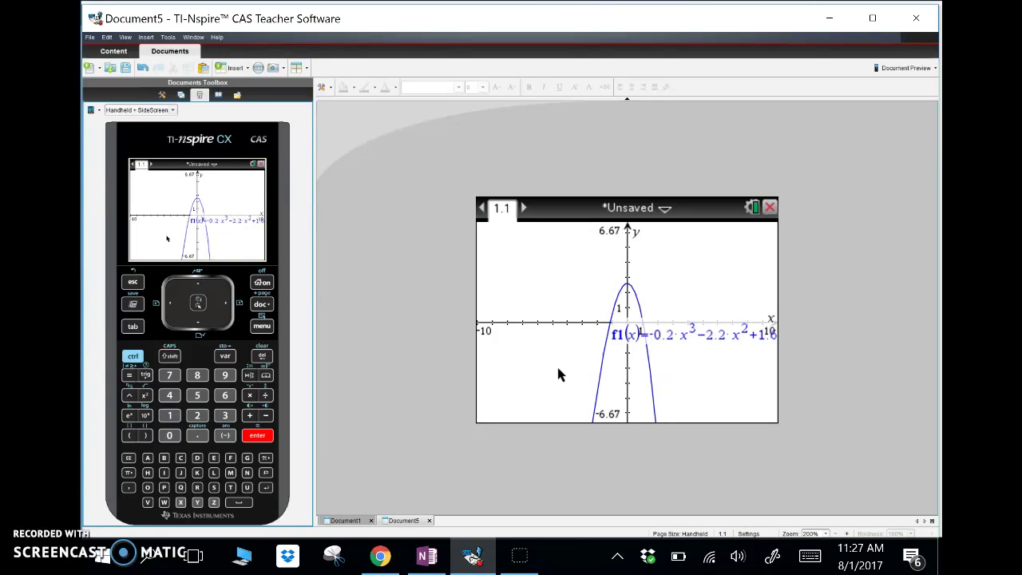
In the graph's Window Settings, set XMin to -12 and XMax to 10.
click(556, 286)
drag(555, 286, 611, 258)
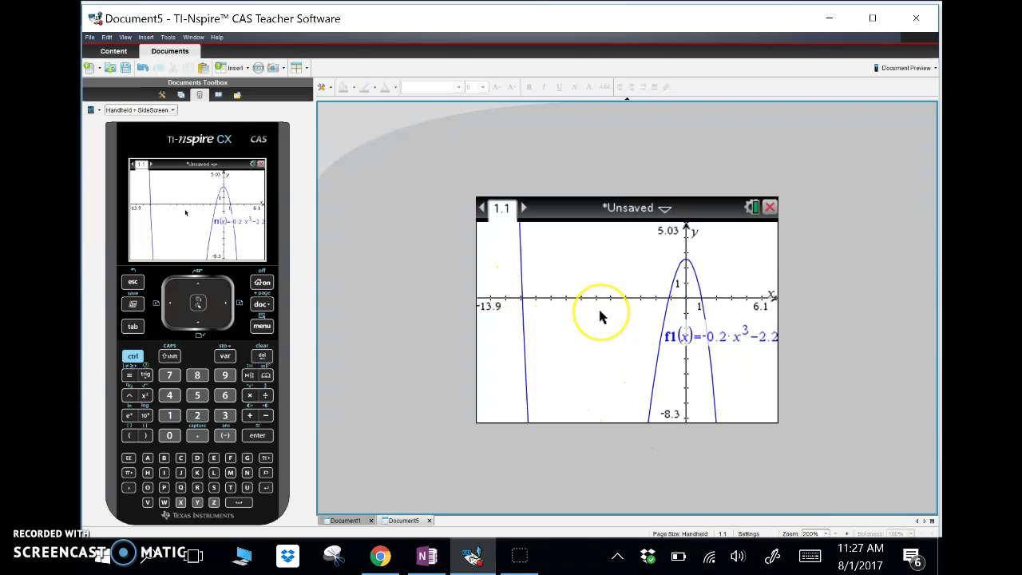
click(262, 326)
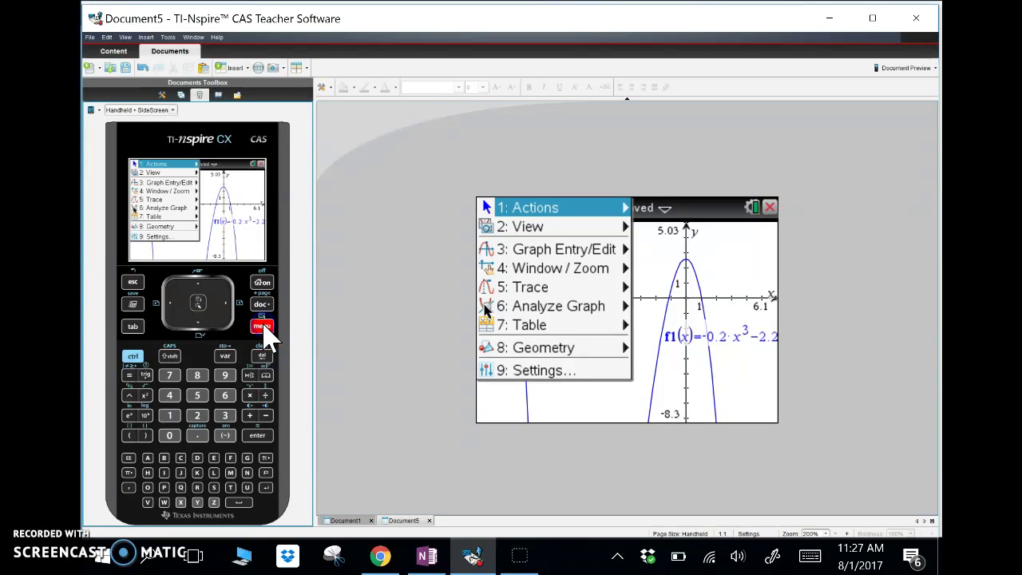
click(564, 270)
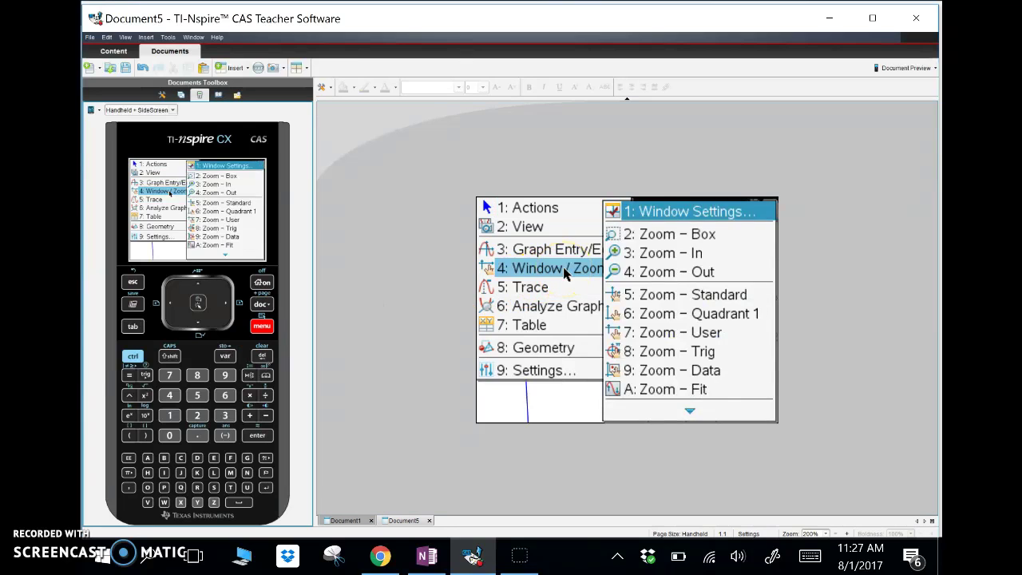
click(662, 211)
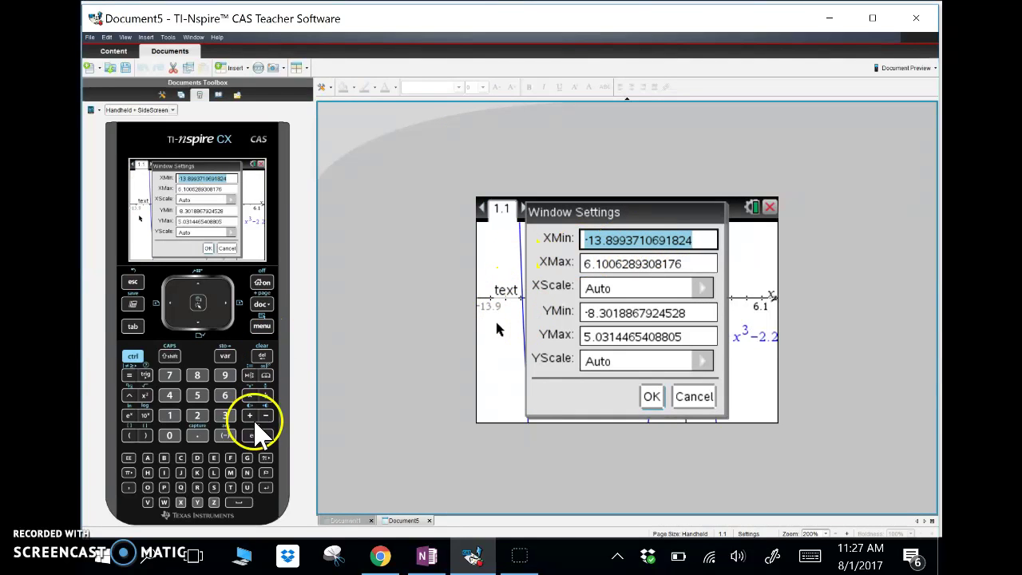
click(226, 436)
click(169, 415)
click(197, 415)
key(Tab)
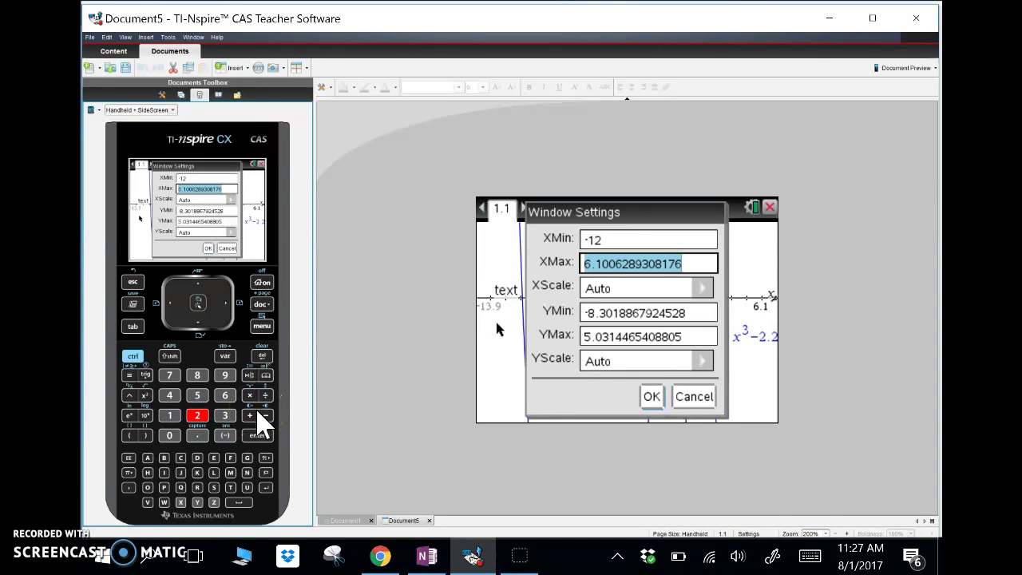
text(10)
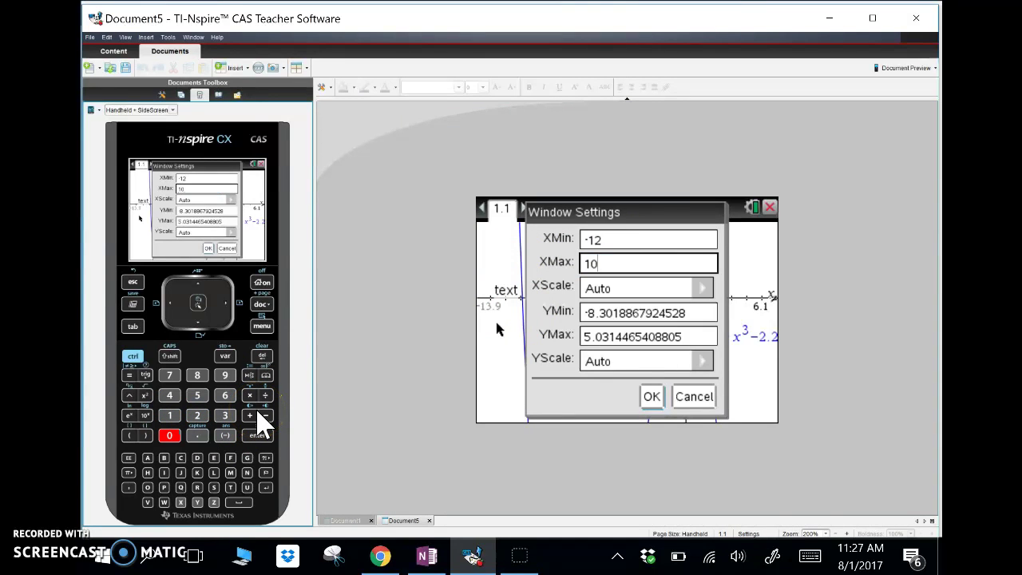
Leave XScale on Auto and set YMin to -50 in the Window Settings.
key(Tab)
key(Tab)
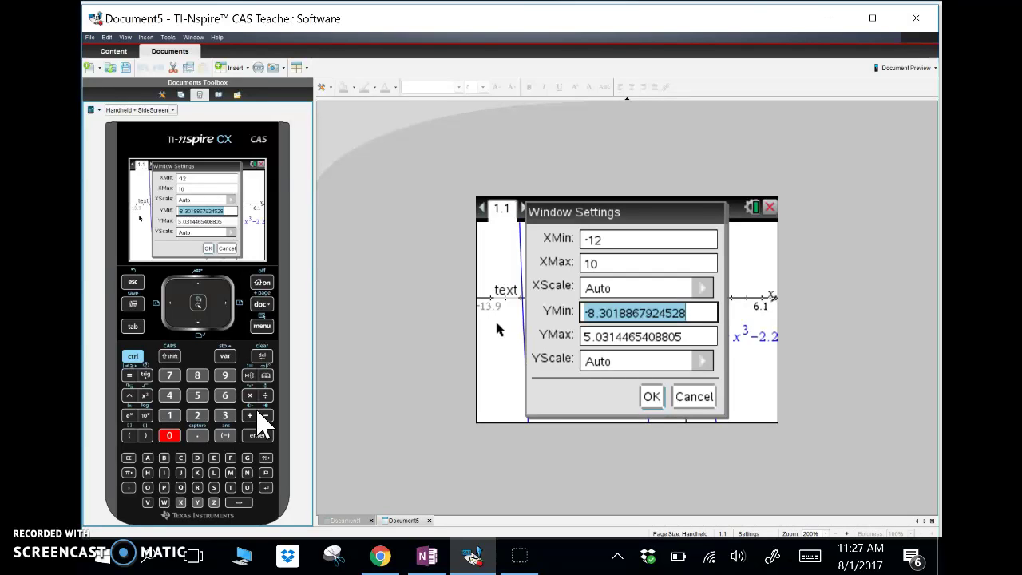
click(258, 413)
click(225, 433)
click(226, 435)
click(196, 397)
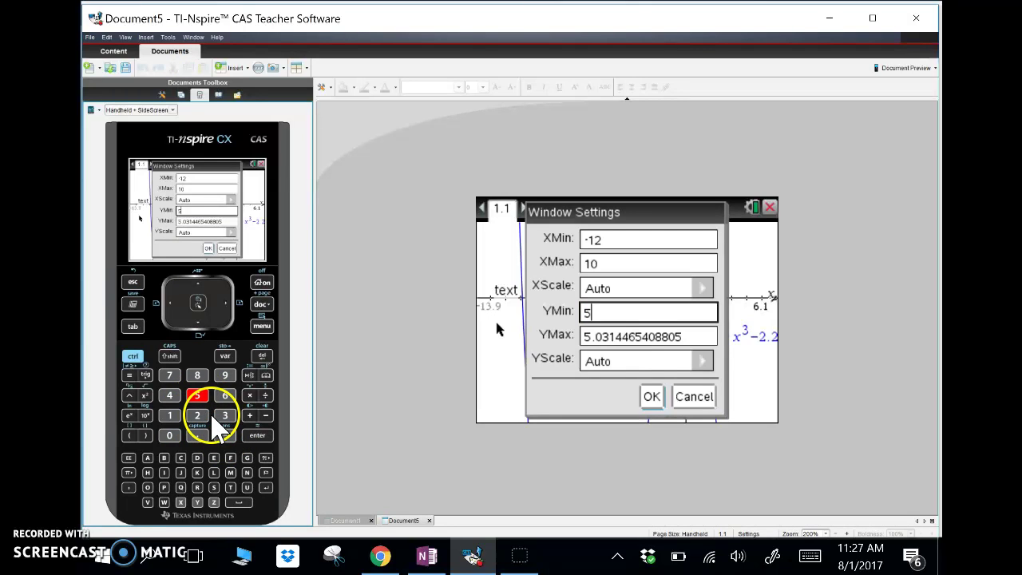
click(264, 359)
click(226, 433)
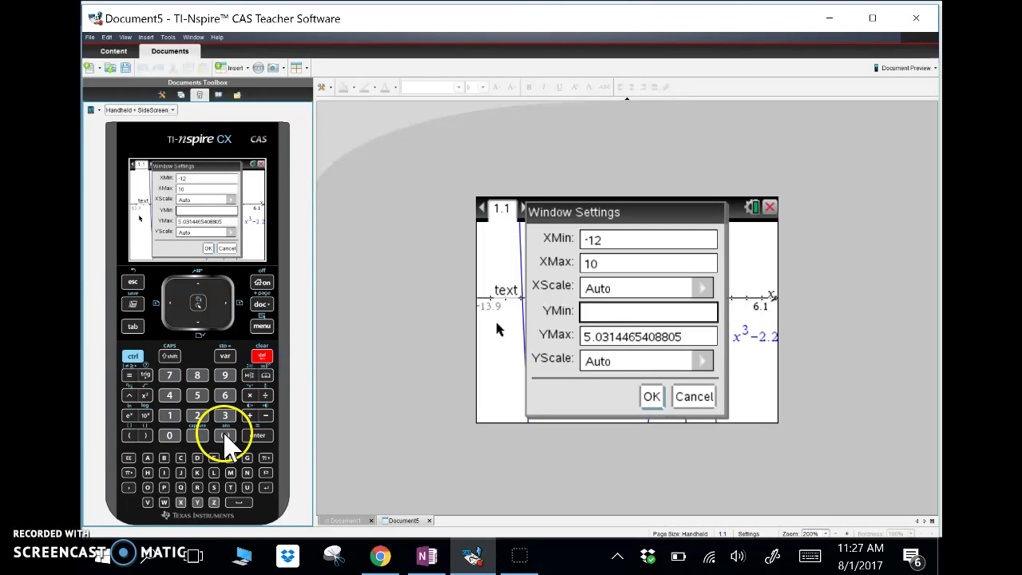
click(199, 395)
click(169, 435)
Set YMax to 10 and apply the window settings to the graph.
key(Tab)
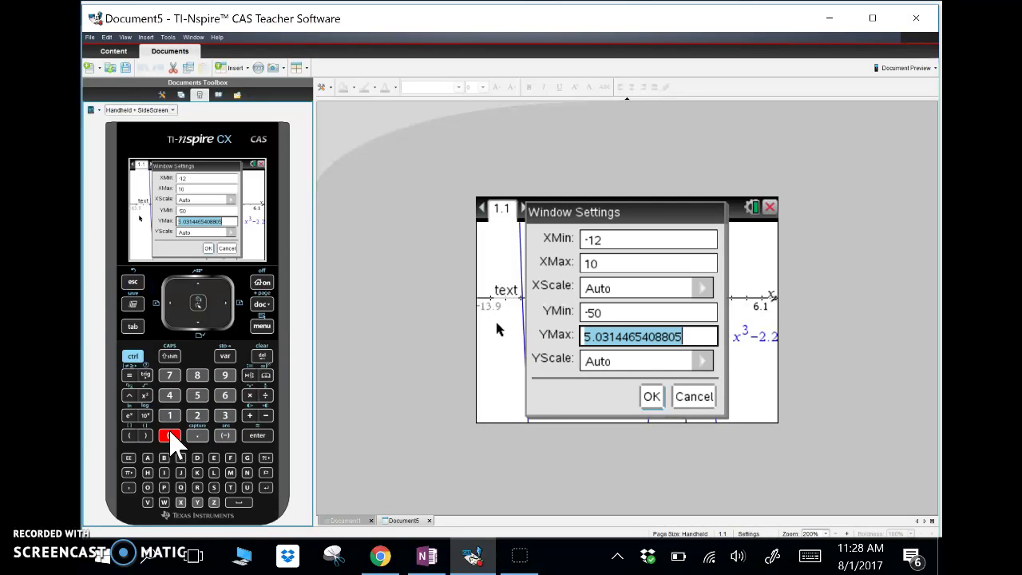
text(10)
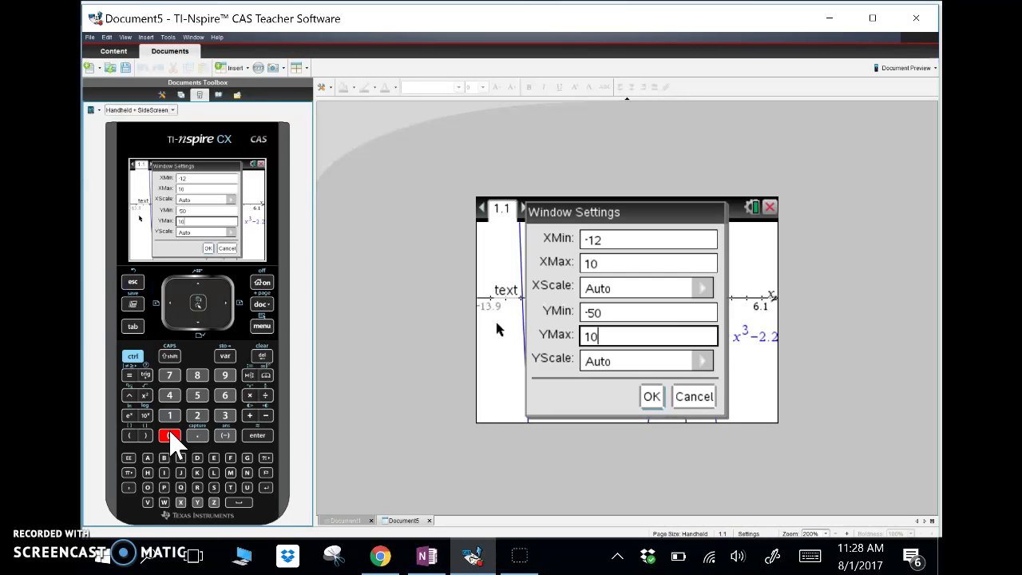
click(423, 432)
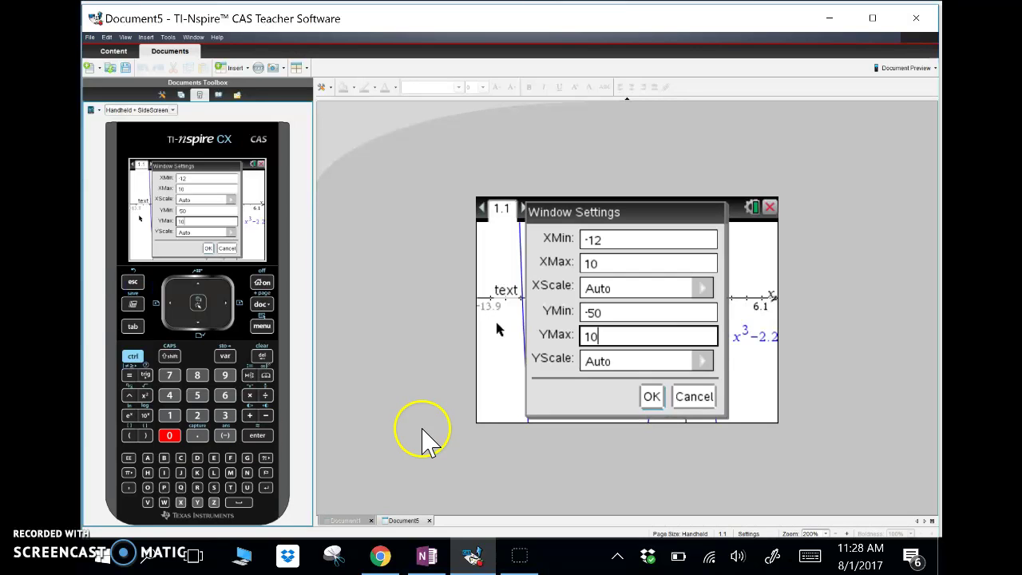
click(653, 398)
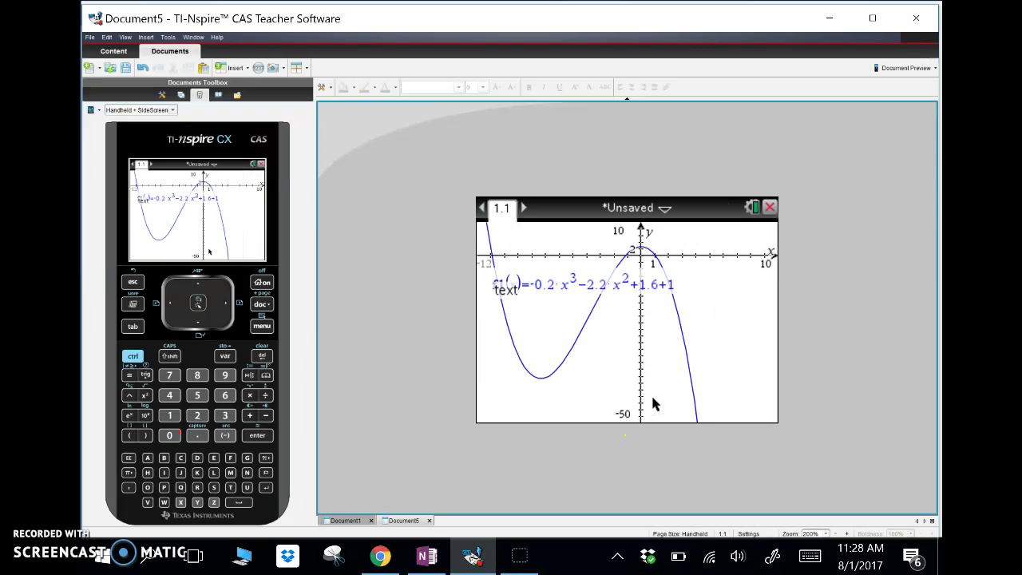
Move the f1(x) equation label down and to the right, below the curve's upper section.
click(565, 285)
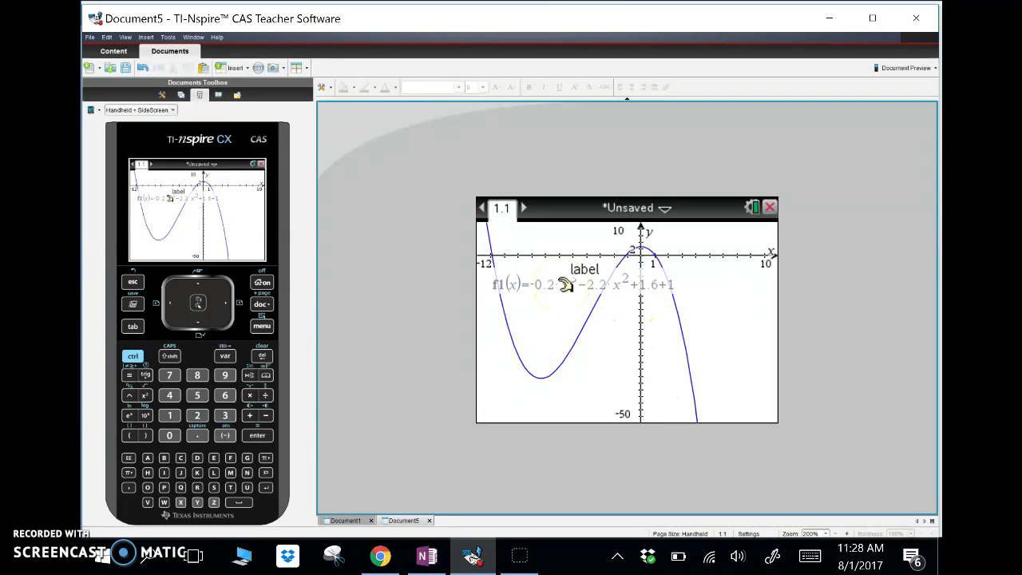
drag(563, 285, 669, 364)
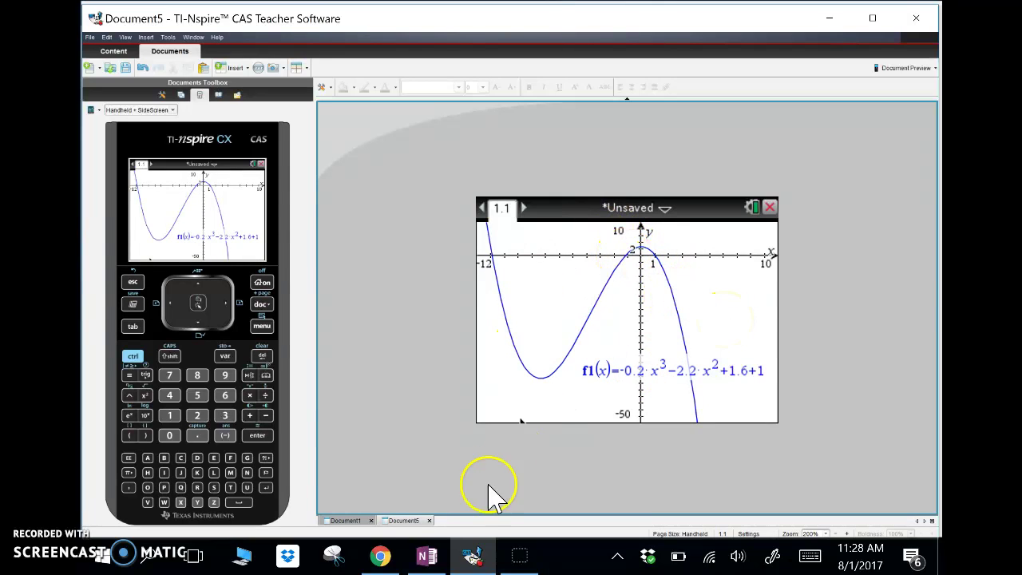
Switch to the OneNote worksheet and draw red vertical and horizontal axes in problem 11's graph box.
click(433, 551)
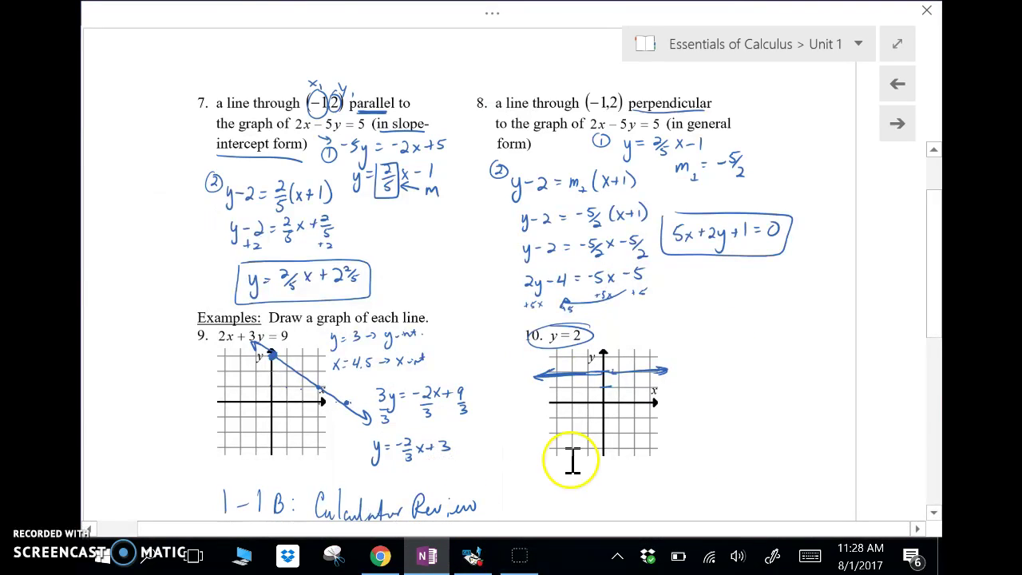
scroll(716, 407, down, 3)
scroll(717, 407, down, 5)
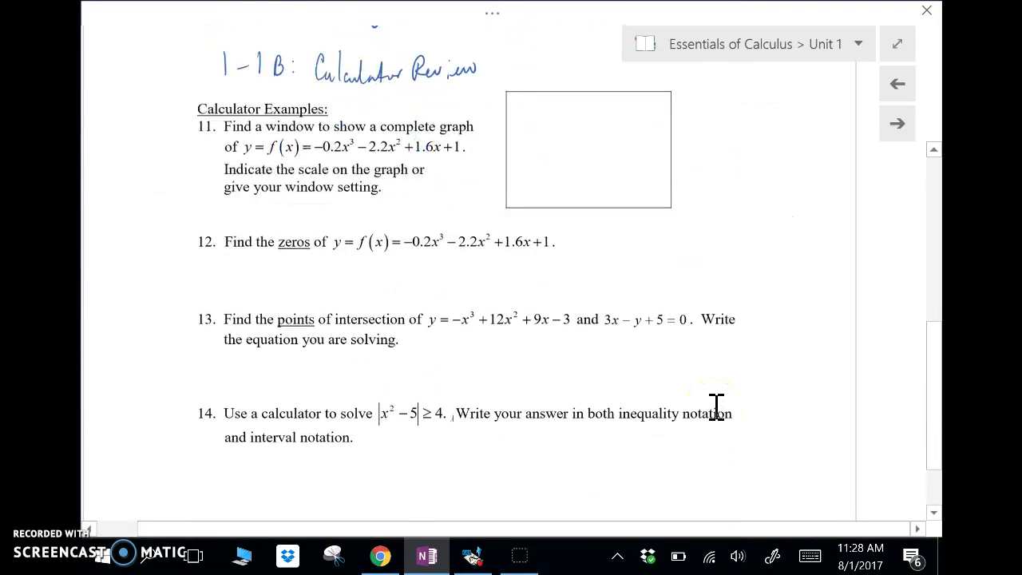
ctrl+scroll(454, 305, up, 2)
ctrl+scroll(455, 305, down, 2)
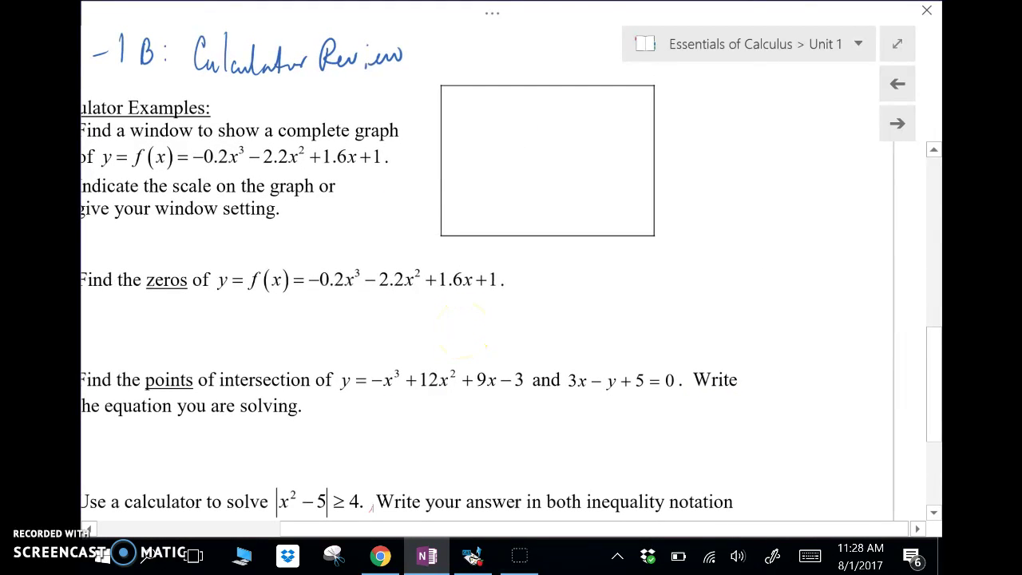
drag(576, 88, 569, 231)
drag(442, 135, 668, 138)
Sketch the cubic curve on the axes in red, redrawing its portion from the valley through the peak.
mouse_move(613, 223)
mouse_down()
mouse_move(604, 151)
mouse_move(586, 126)
mouse_move(566, 132)
mouse_move(510, 231)
mouse_move(497, 228)
mouse_move(472, 177)
mouse_move(450, 82)
mouse_up()
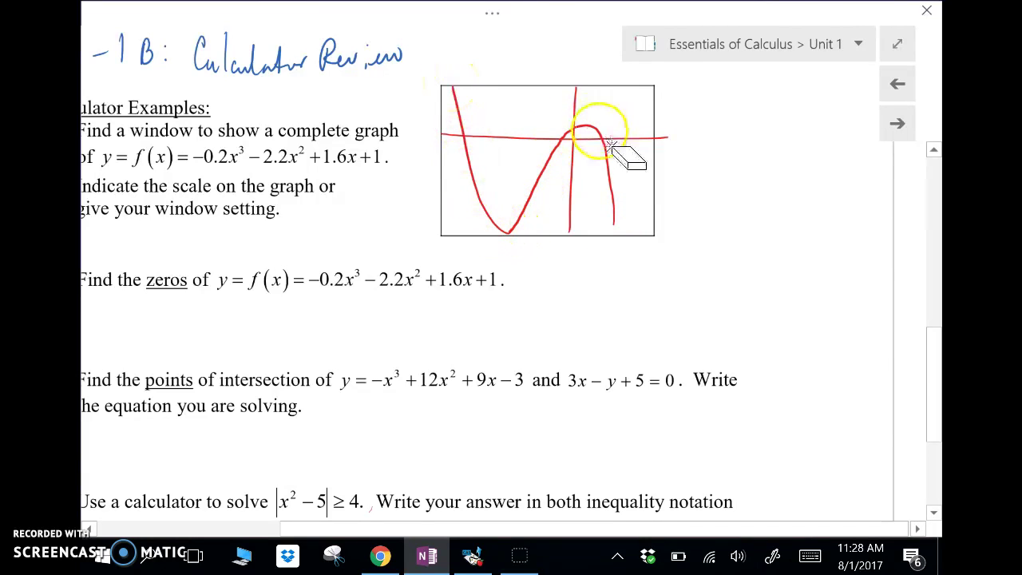
drag(597, 125, 600, 110)
mouse_move(506, 230)
mouse_down()
mouse_move(571, 135)
mouse_move(587, 135)
mouse_move(615, 238)
mouse_up()
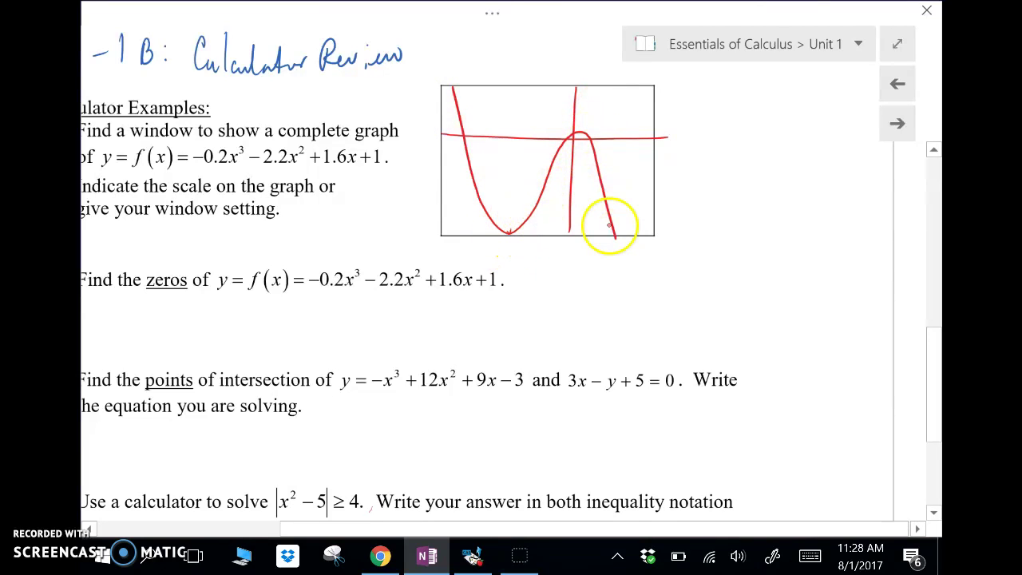
Label the sketch's axis ends by hand: 10 and -50 on the y-axis, 10 and -20 on the x-axis.
drag(577, 74, 576, 88)
drag(585, 74, 584, 72)
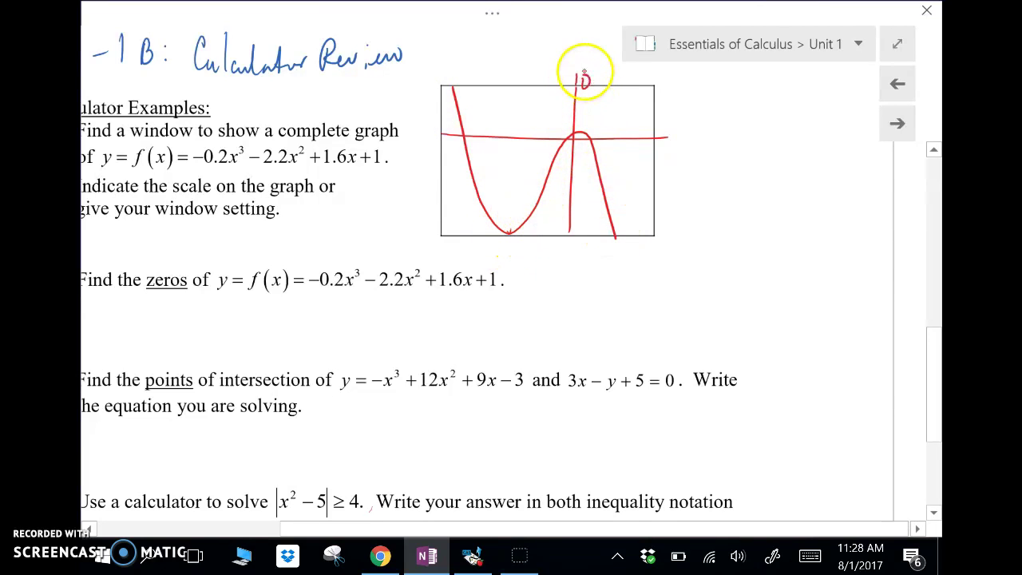
drag(554, 253, 587, 249)
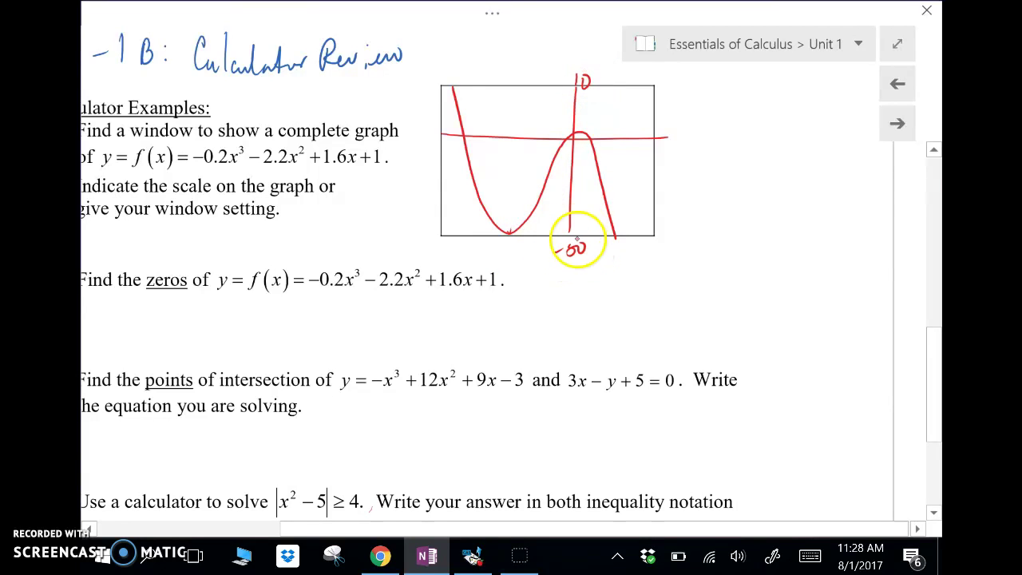
drag(676, 132, 673, 146)
drag(682, 136, 684, 136)
drag(414, 137, 421, 138)
drag(424, 132, 436, 134)
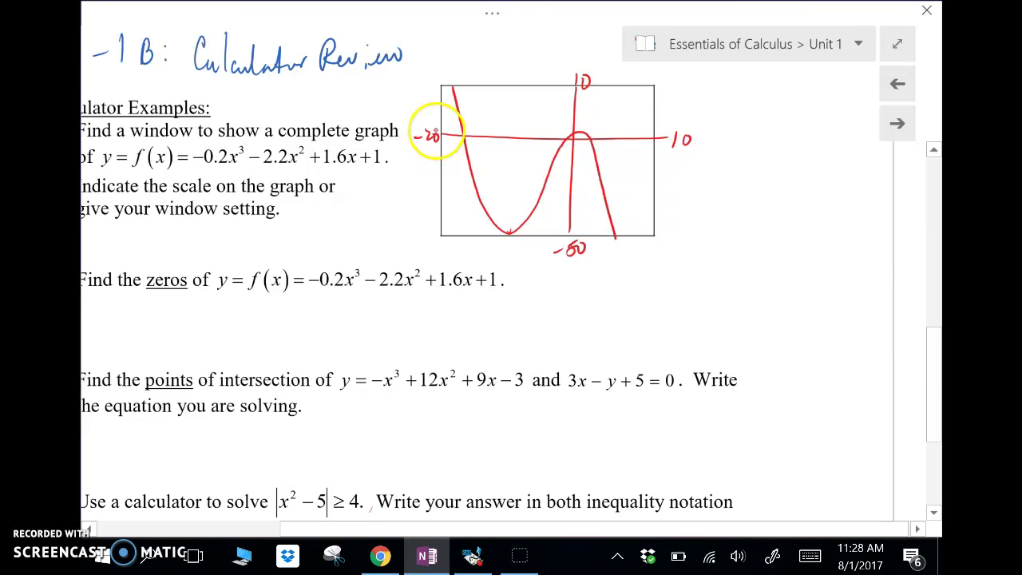
Handwrite the window setting [-20, 10] by [-50, 10] below problem 11, marking the intervals x and y.
scroll(434, 347, left, 2)
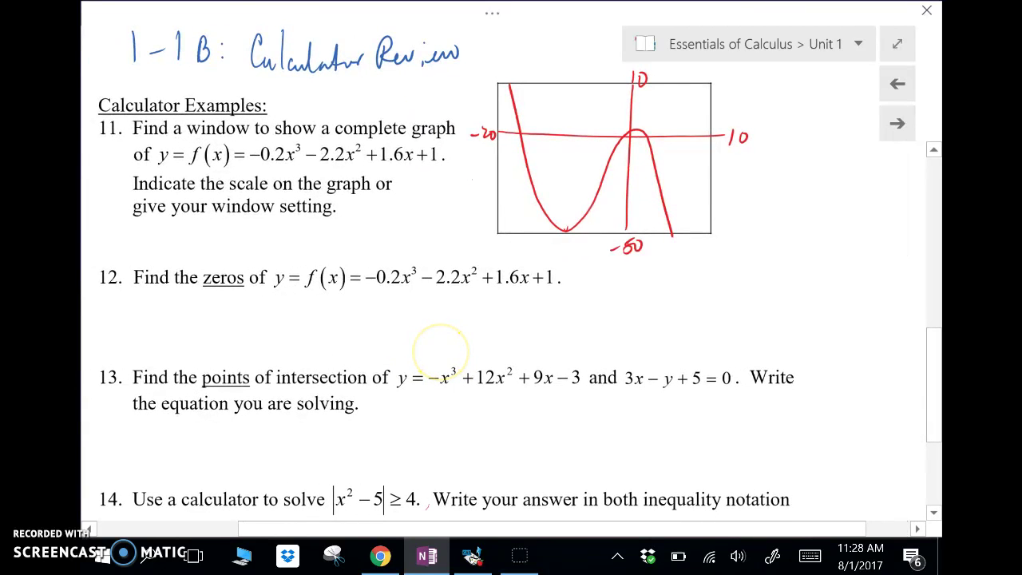
mouse_move(171, 225)
mouse_down()
mouse_move(170, 251)
mouse_move(184, 237)
mouse_move(201, 248)
mouse_move(211, 234)
mouse_move(235, 248)
mouse_move(243, 233)
mouse_move(260, 250)
mouse_move(250, 264)
mouse_up()
drag(250, 256, 242, 263)
mouse_move(292, 231)
mouse_down()
mouse_move(318, 254)
mouse_move(347, 230)
mouse_move(348, 243)
mouse_move(367, 229)
mouse_up()
mouse_move(380, 238)
mouse_down()
mouse_move(376, 246)
mouse_move(391, 240)
mouse_up()
drag(404, 227, 424, 249)
drag(430, 239, 423, 257)
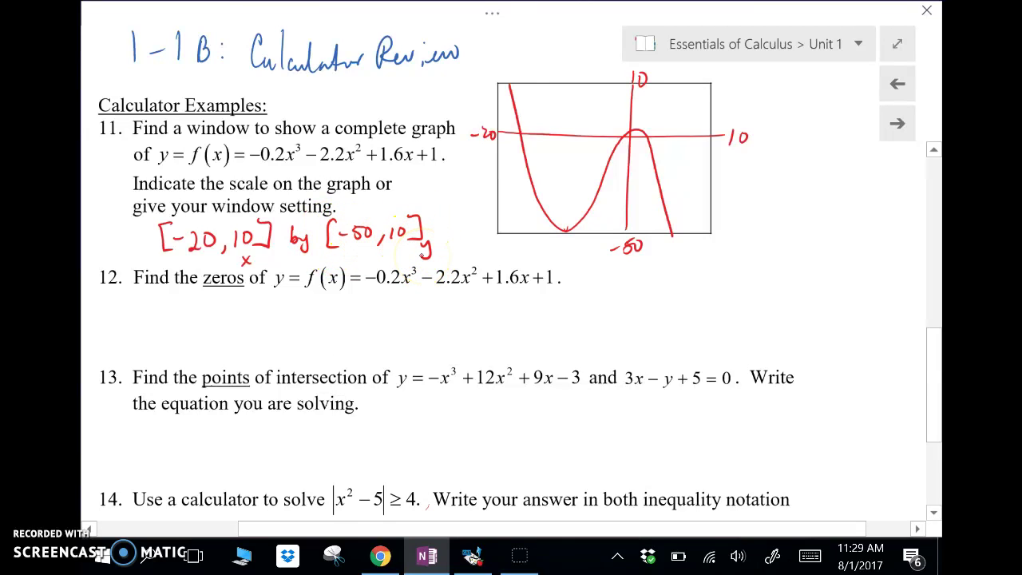
Circle "Find the zeros" in problem 12 in red and switch to TI-Nspire.
drag(123, 281, 132, 295)
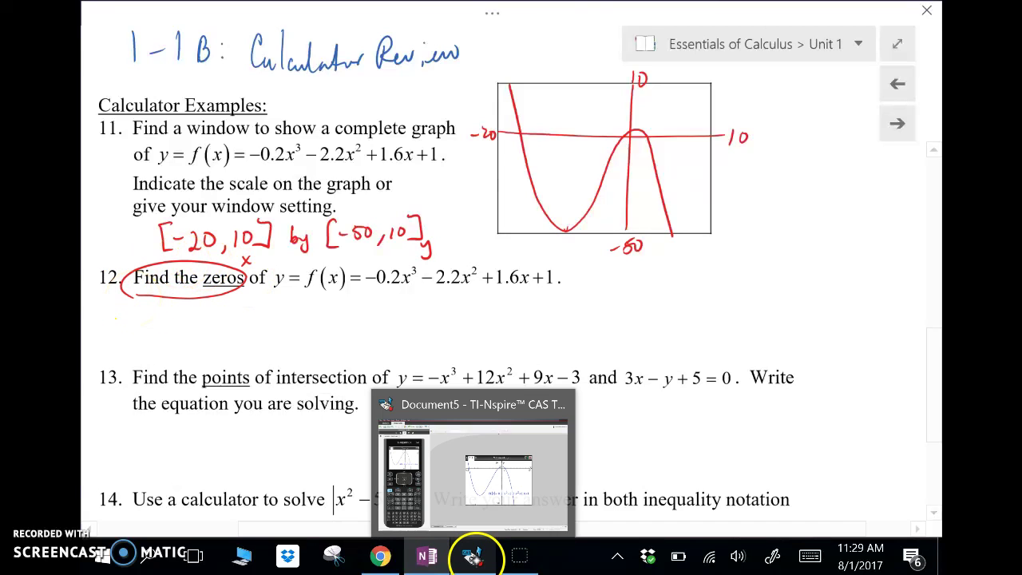
click(472, 554)
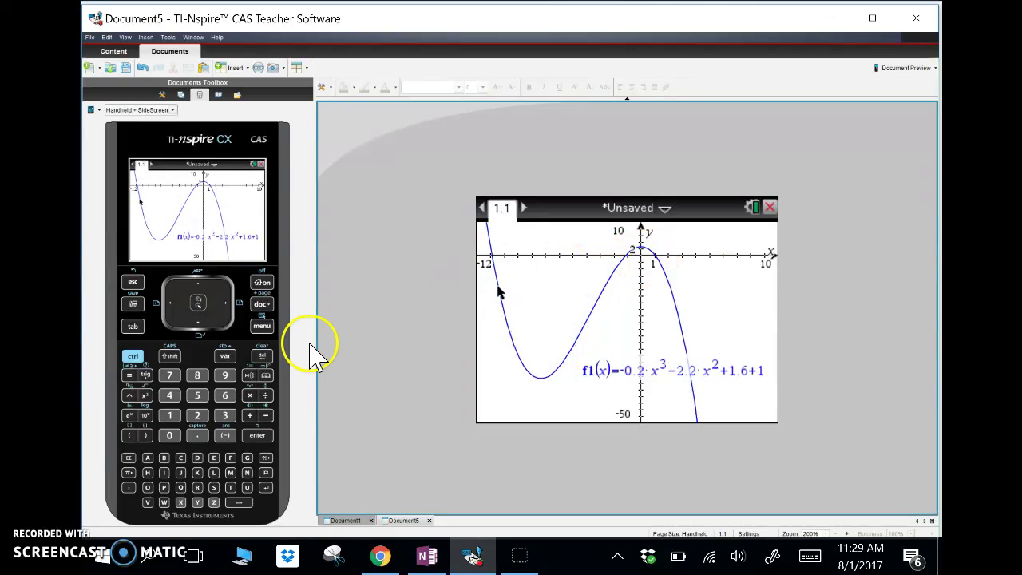
Find the graph's leftmost zero, setting a lower bound just before the crossing and an upper bound just after it.
click(269, 329)
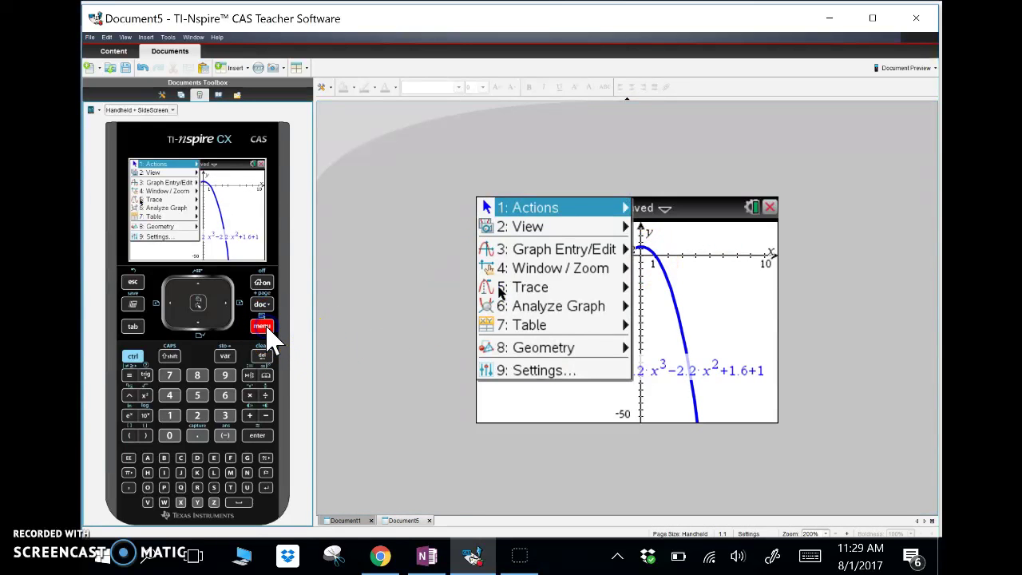
mouse_move(518, 312)
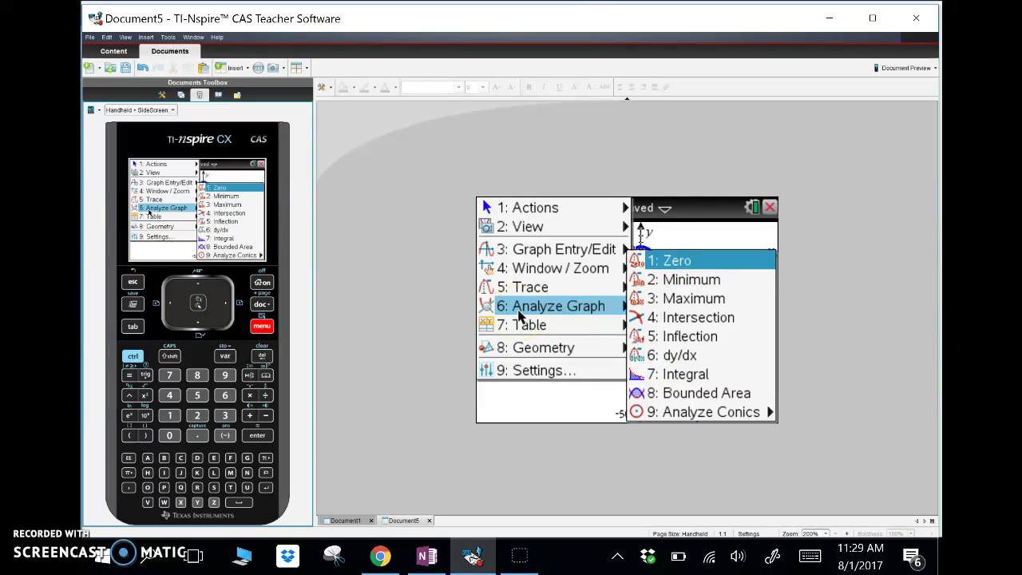
click(670, 264)
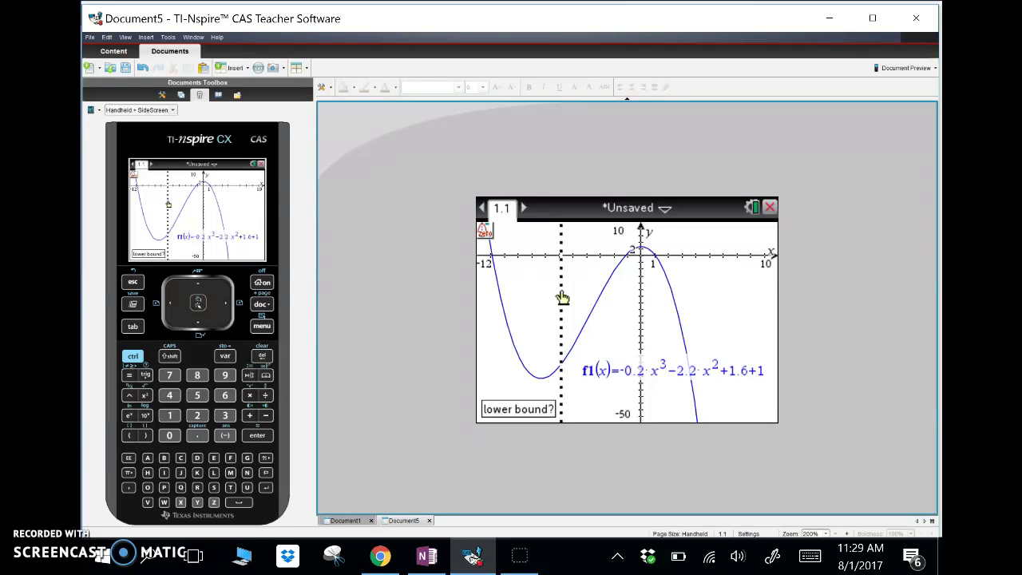
drag(563, 298, 484, 260)
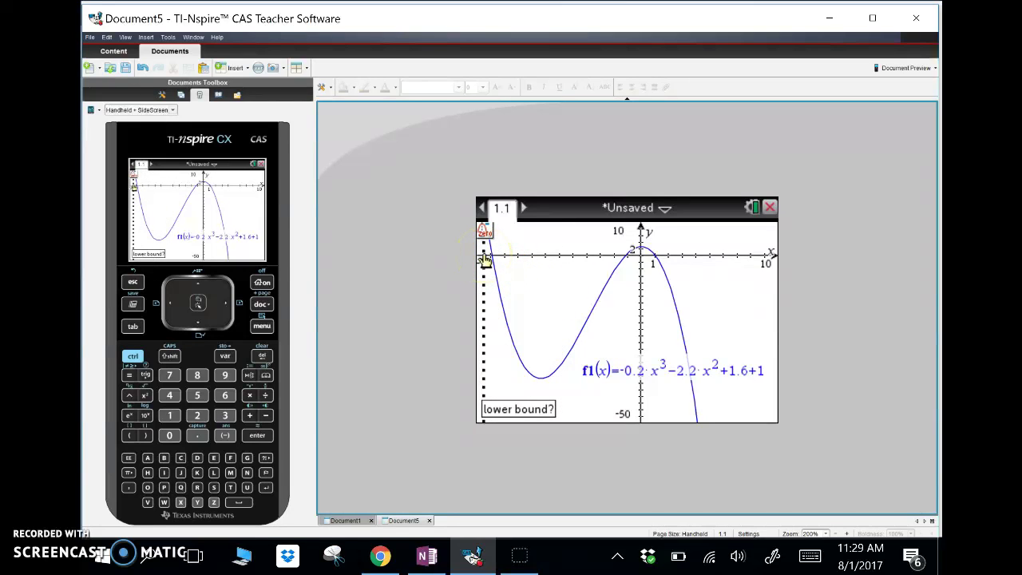
drag(484, 261, 483, 254)
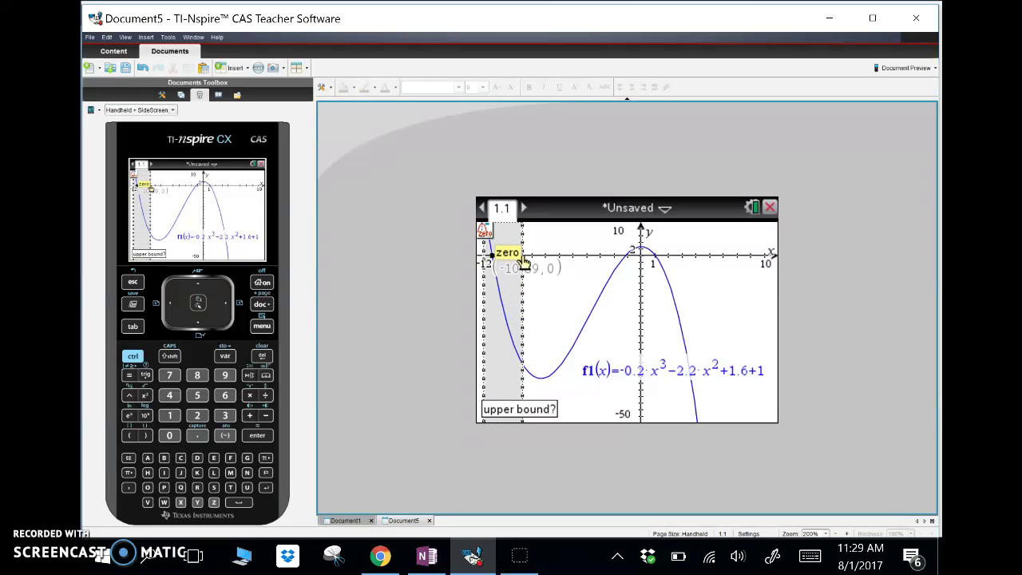
mouse_move(523, 262)
mouse_down()
mouse_move(548, 246)
mouse_move(513, 275)
mouse_move(517, 292)
mouse_up()
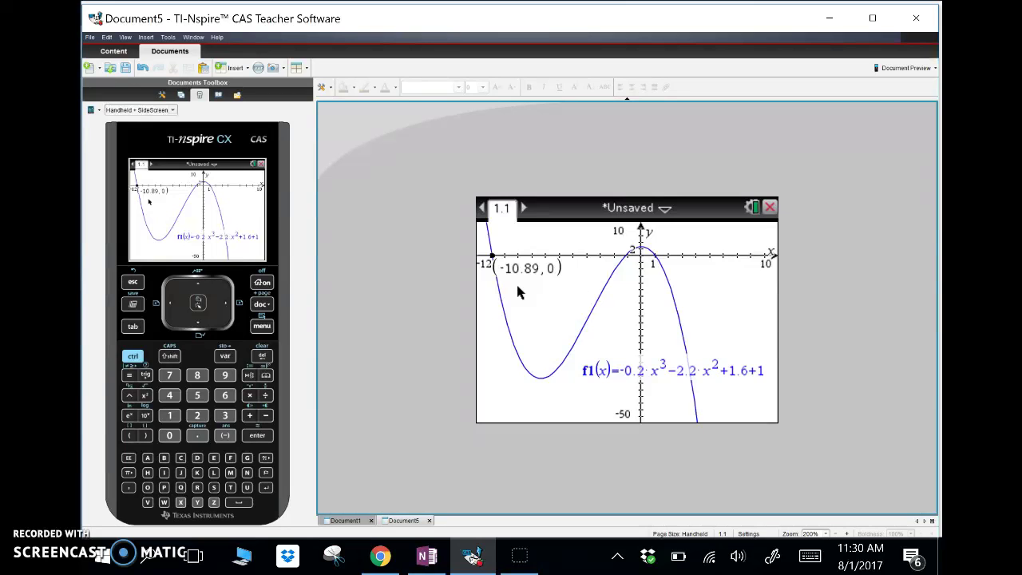
Correct the graphed function f1(x) by adding the missing x, making its linear term 1.6x.
double_click(741, 370)
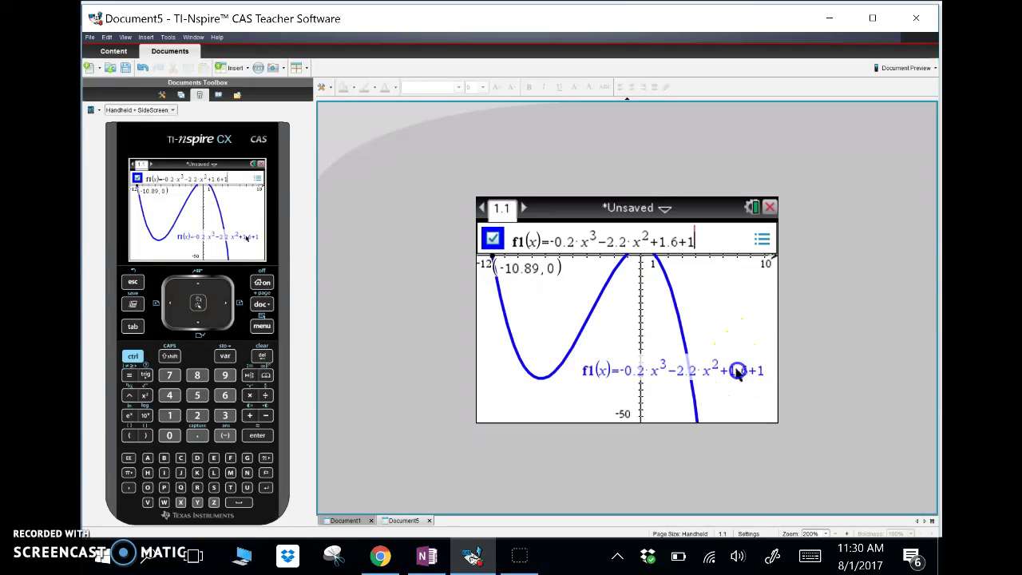
click(675, 246)
text(x)
key(Return)
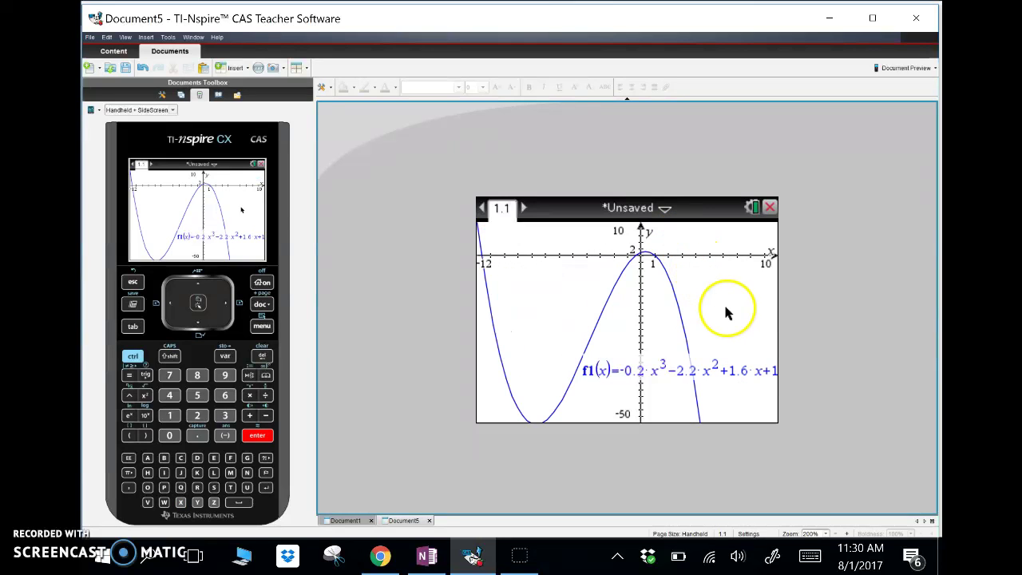
Set the graph window's x-range with XMin -20 and XMax 10.
drag(725, 322, 729, 295)
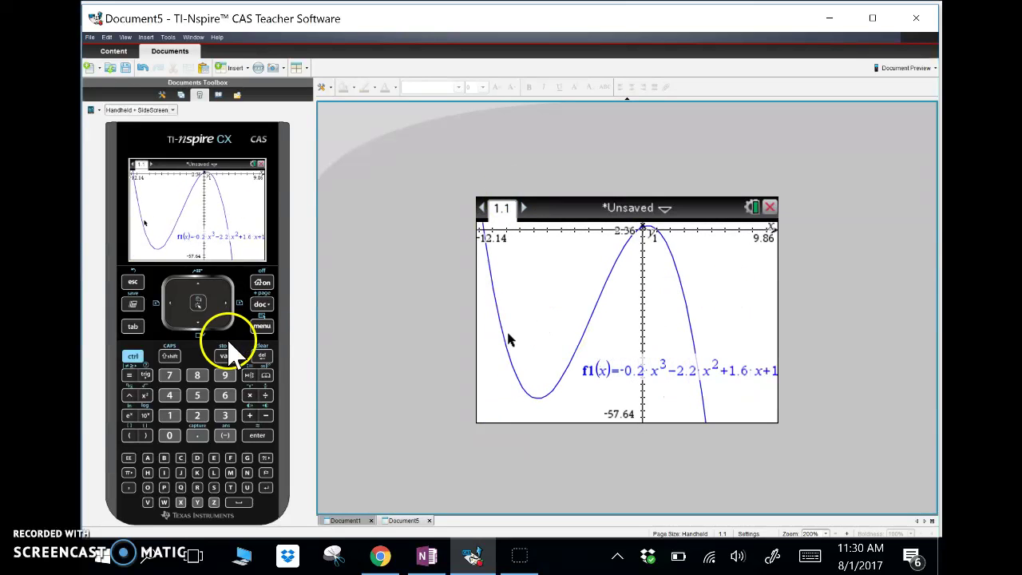
click(260, 327)
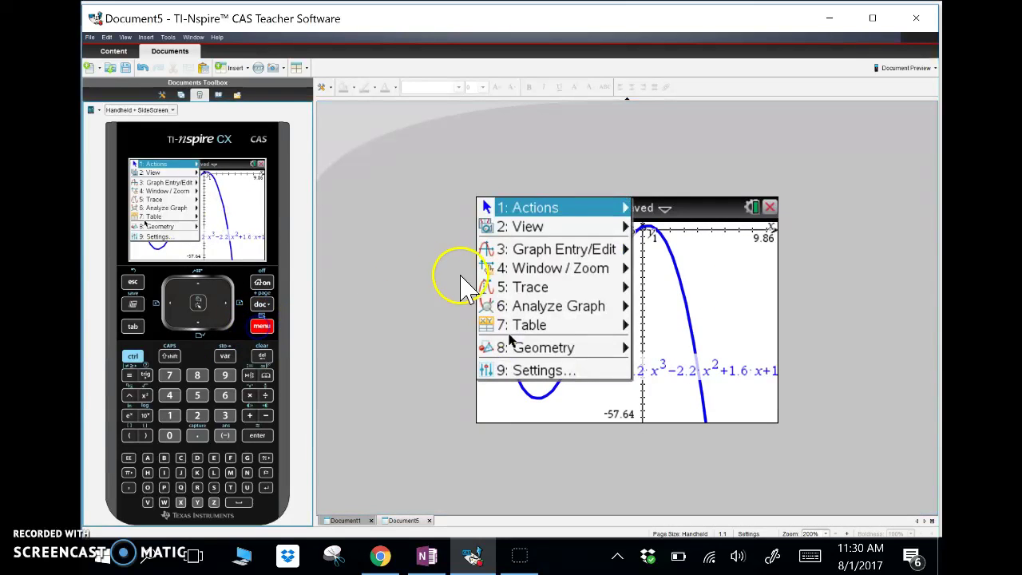
mouse_move(578, 274)
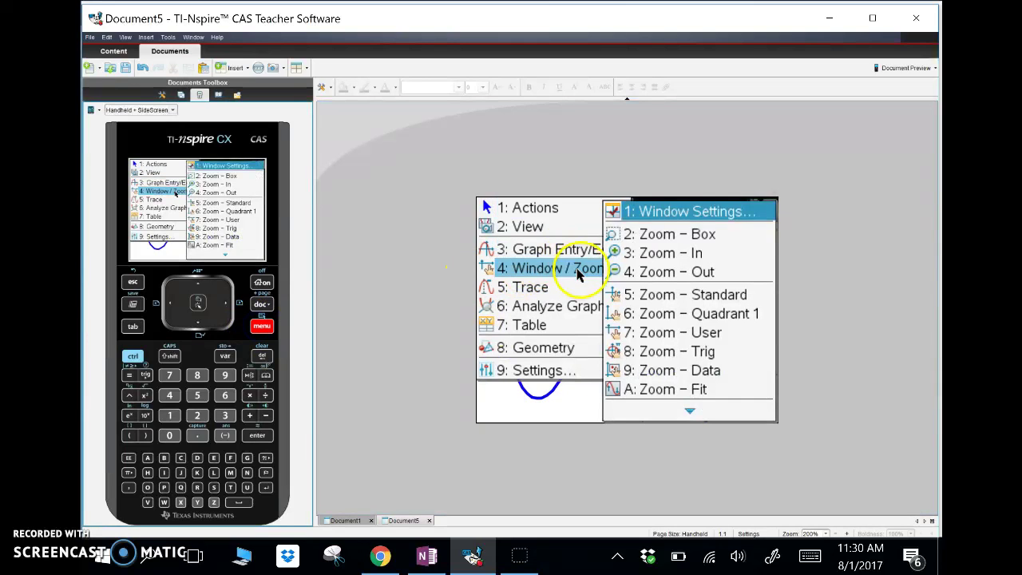
click(690, 209)
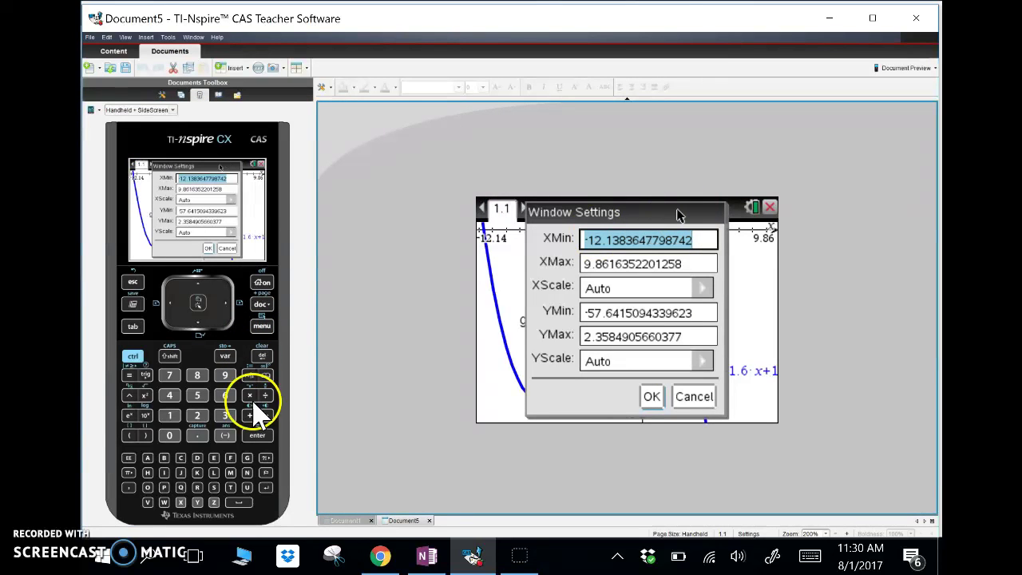
click(226, 436)
click(197, 416)
key(Tab)
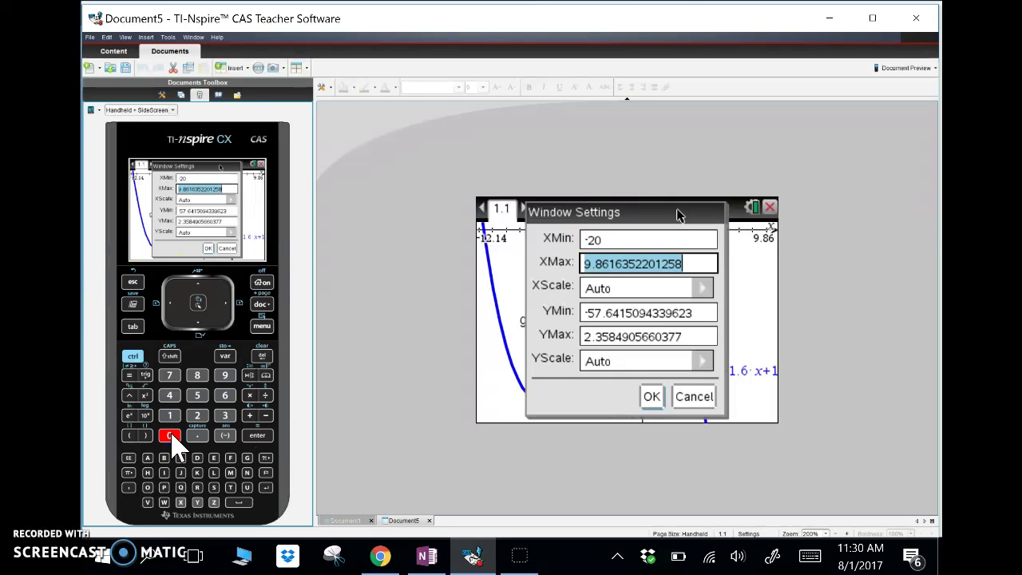
text(10)
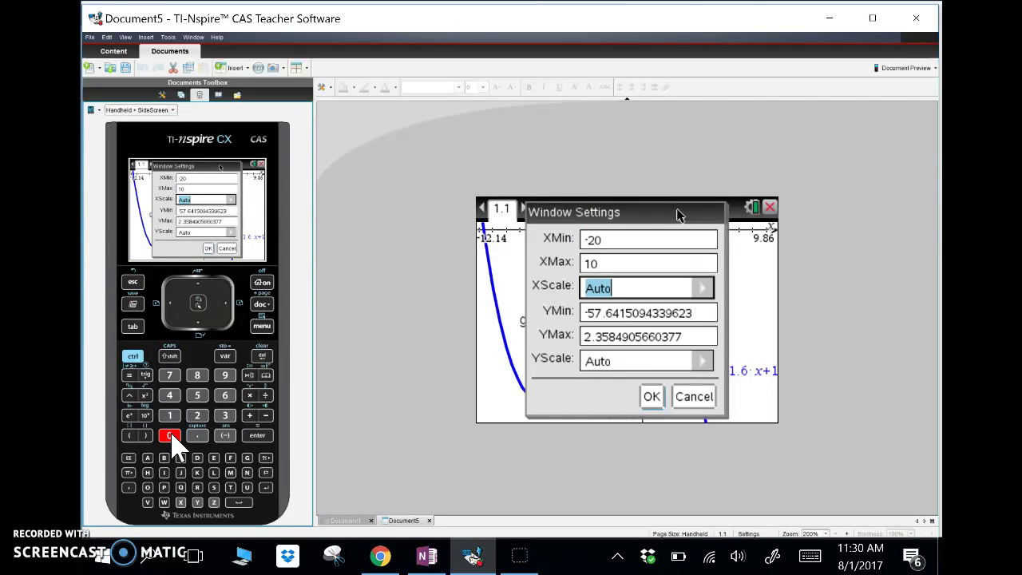
Set the graph window's y-range with YMin -60 and YMax 10, keeping the automatic scales, and apply the settings.
key(Tab)
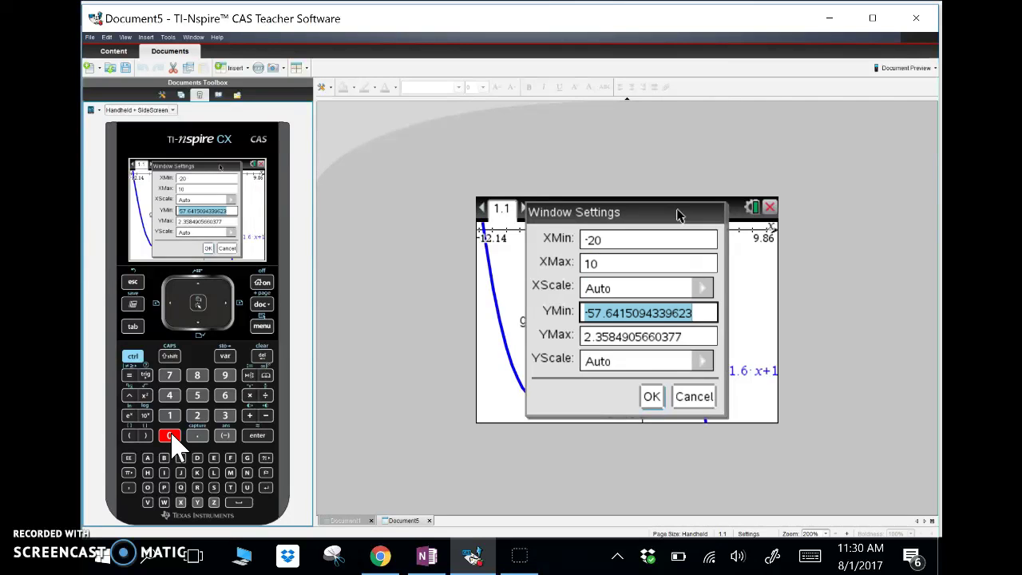
click(225, 435)
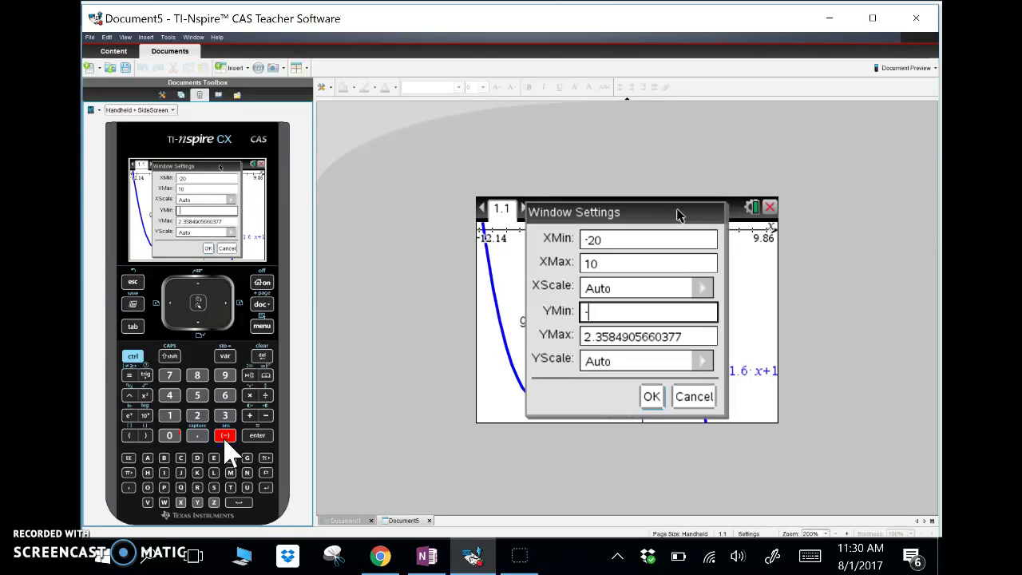
text(60)
key(Tab)
text(10)
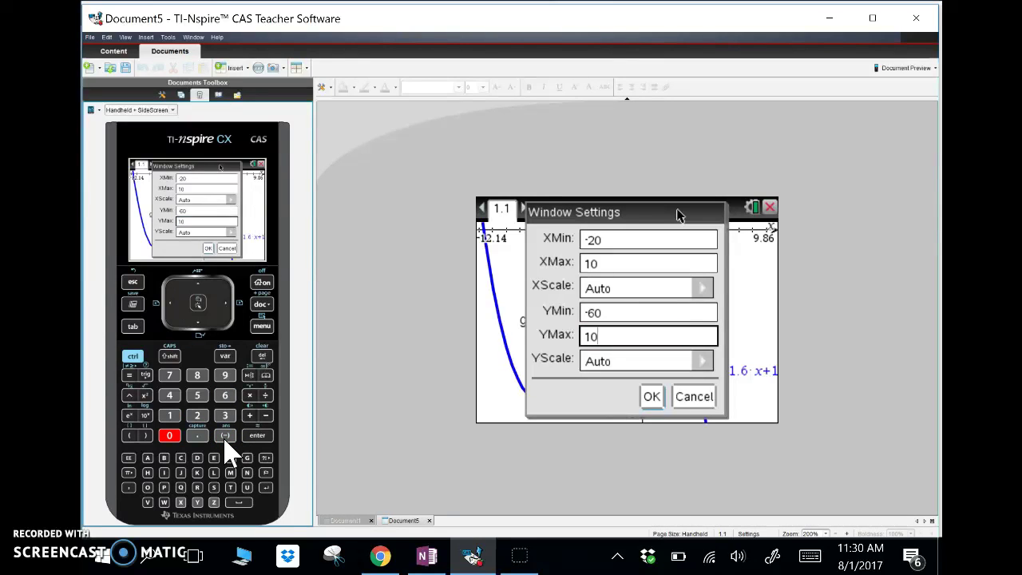
click(652, 396)
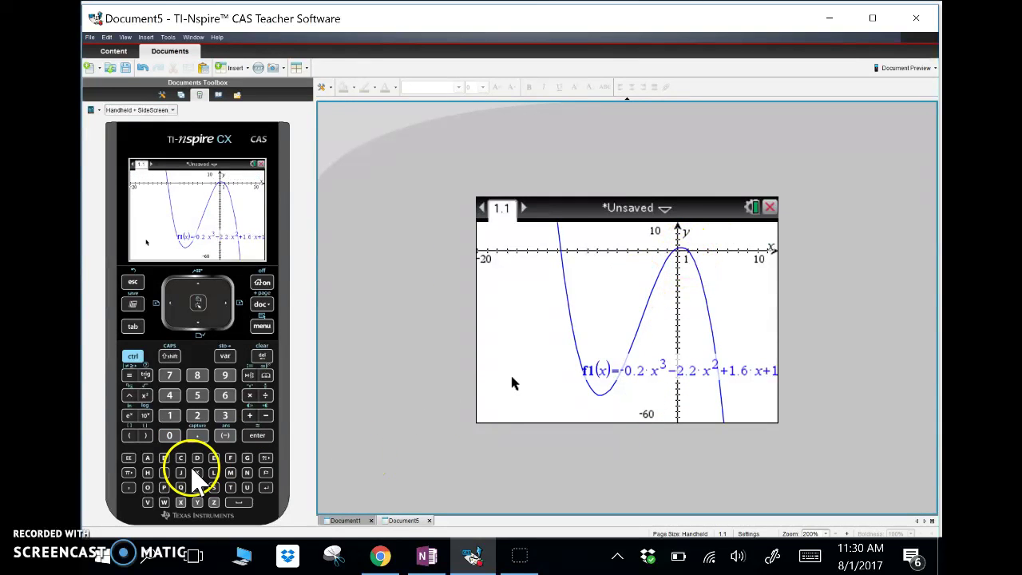
Switch to the OneNote worksheet and rewrite the lower y-bound in problem 11's window setting as -60.
click(424, 557)
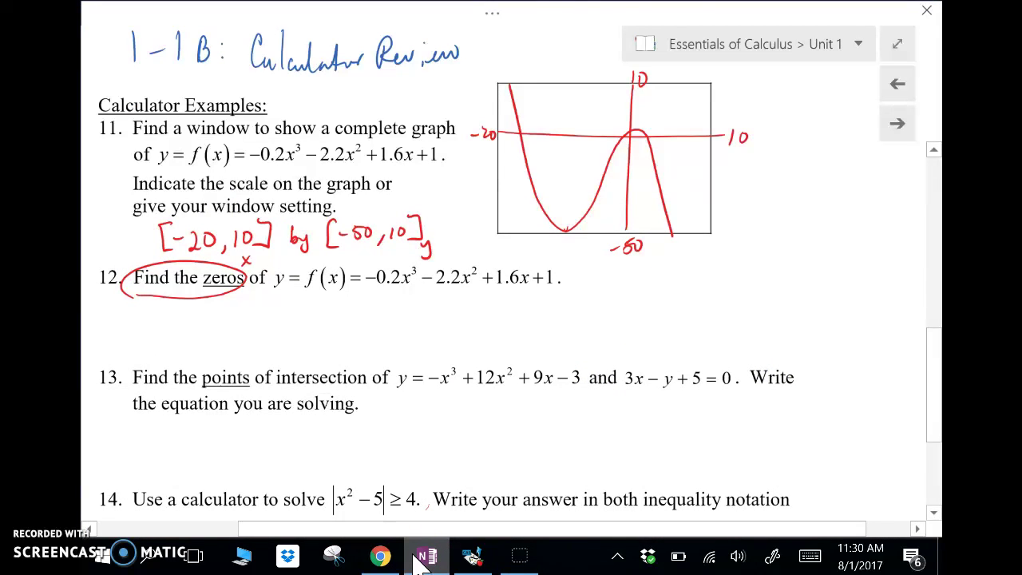
mouse_move(372, 222)
mouse_down()
mouse_move(356, 254)
mouse_move(367, 226)
mouse_move(365, 260)
mouse_move(355, 190)
mouse_up()
drag(338, 229, 366, 216)
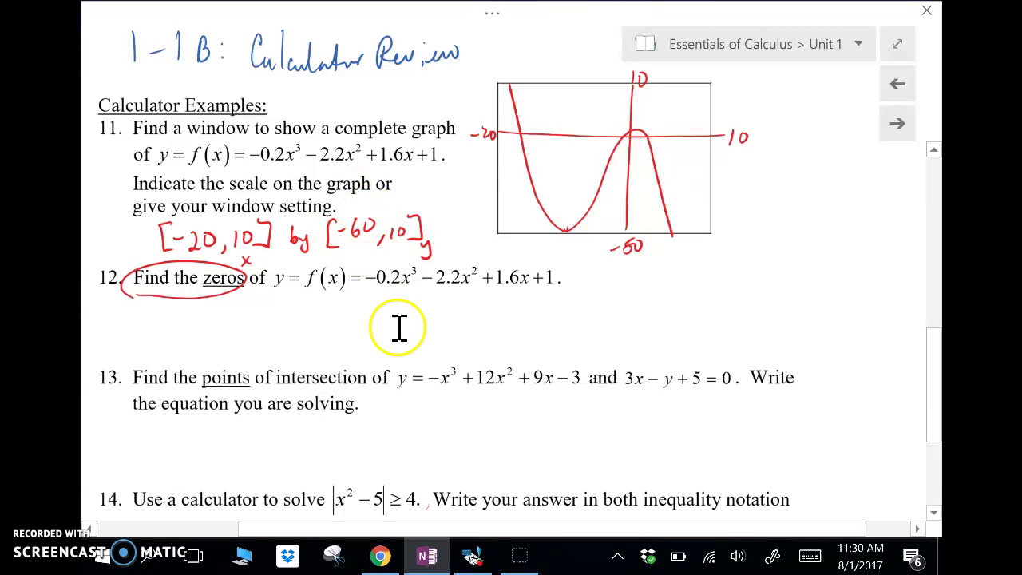
Switch to TI-Nspire and find the corrected cubic's leftmost zero, placing bounds on both sides of its x-axis crossing.
click(479, 556)
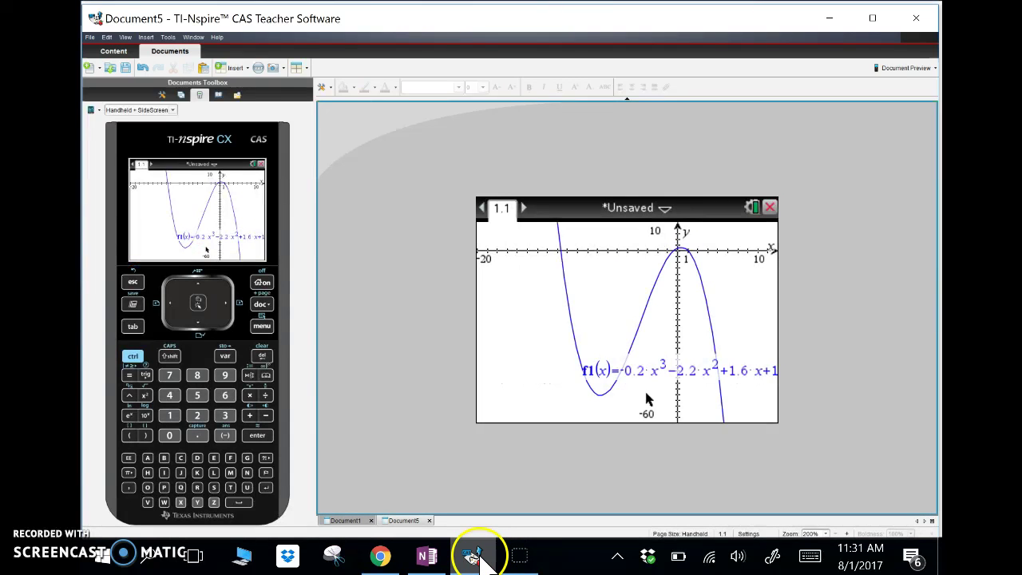
click(262, 326)
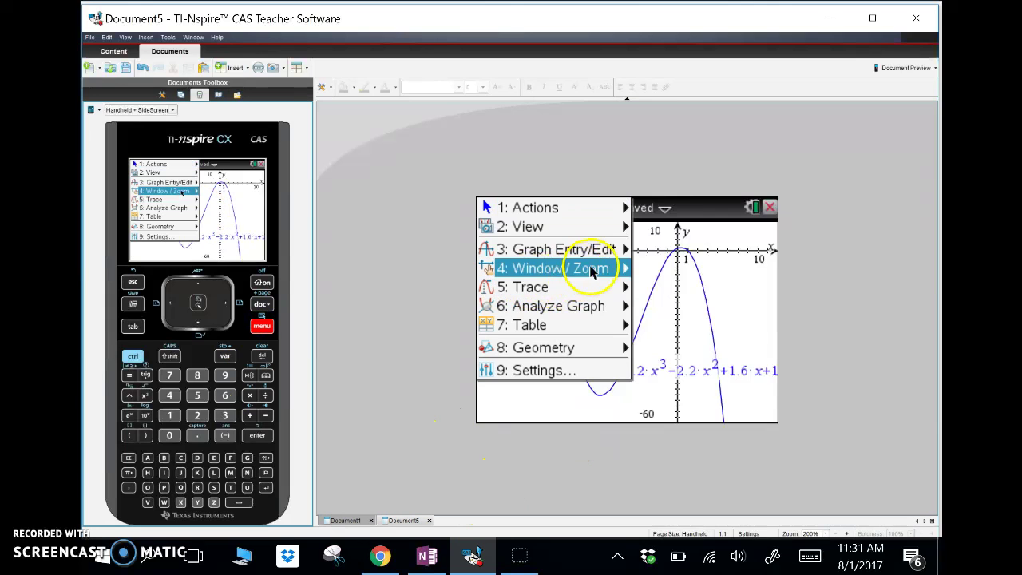
mouse_move(581, 303)
click(663, 264)
click(544, 244)
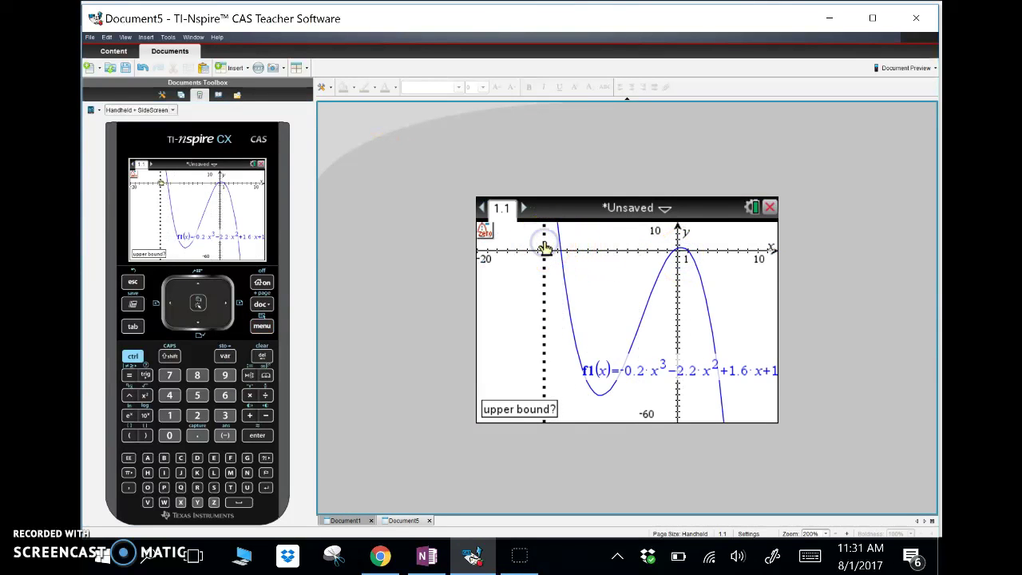
click(595, 245)
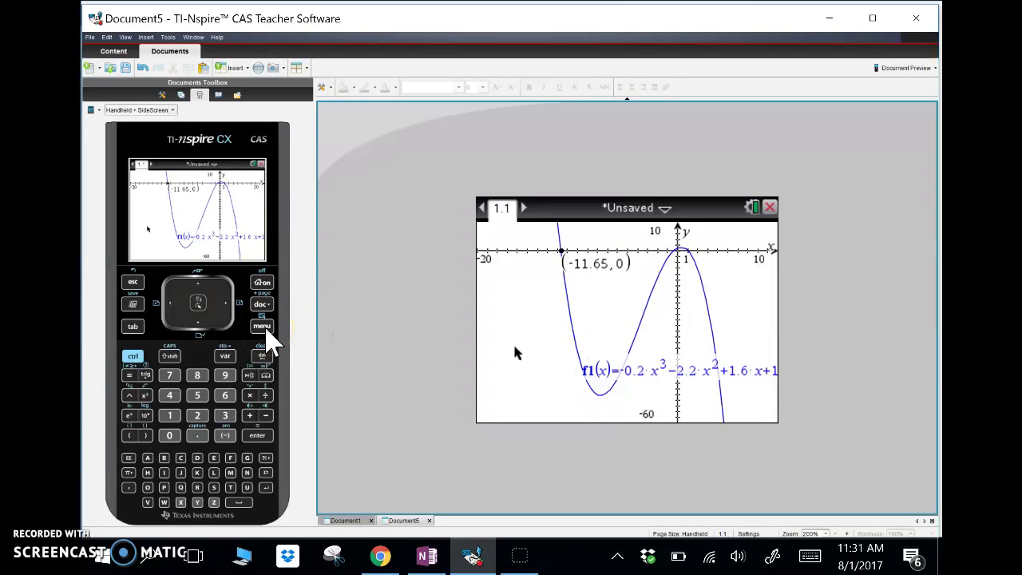
Set the graph's display digits to Float 7 in the Graphs & Geometry settings.
click(262, 326)
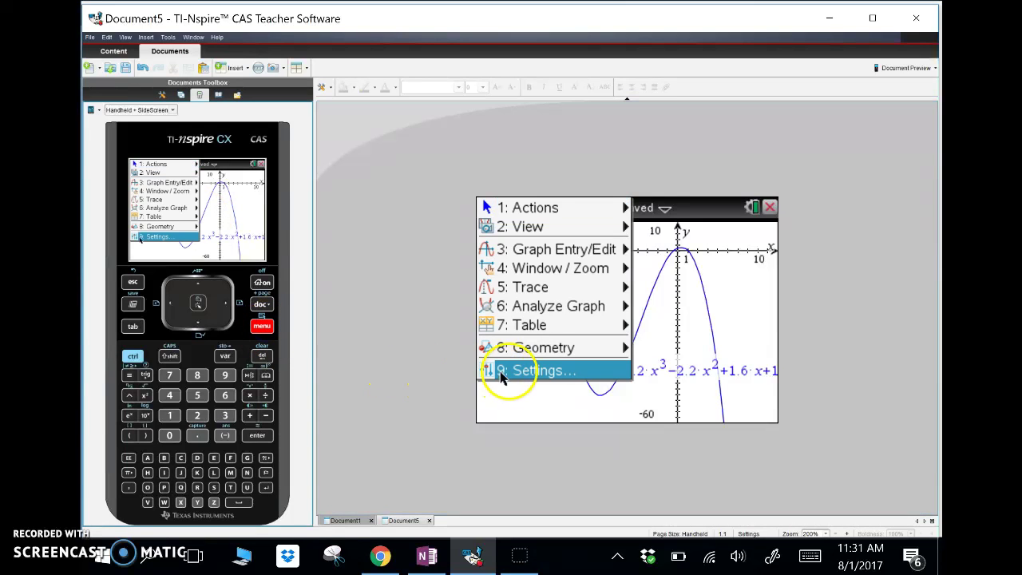
click(519, 377)
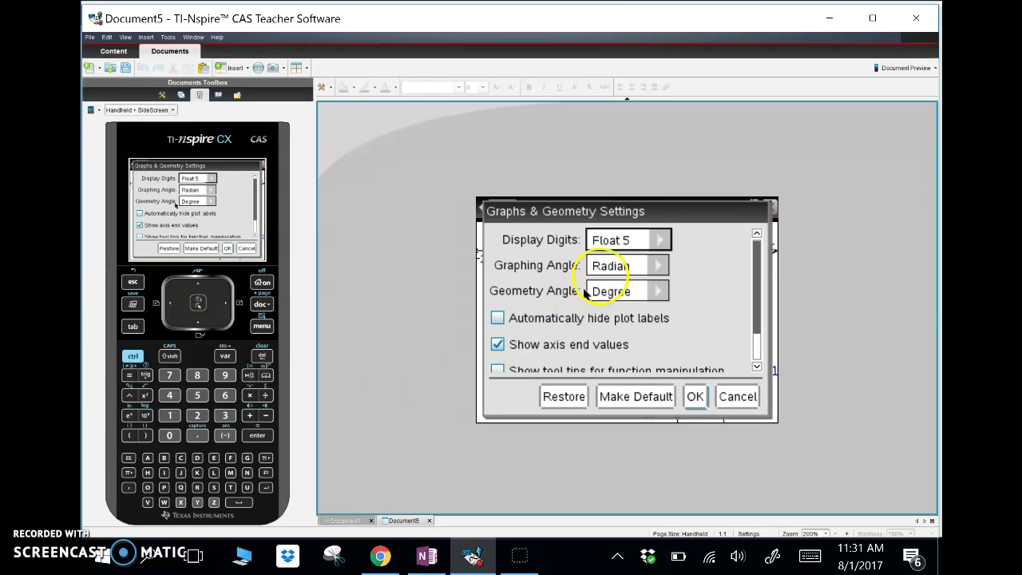
click(662, 242)
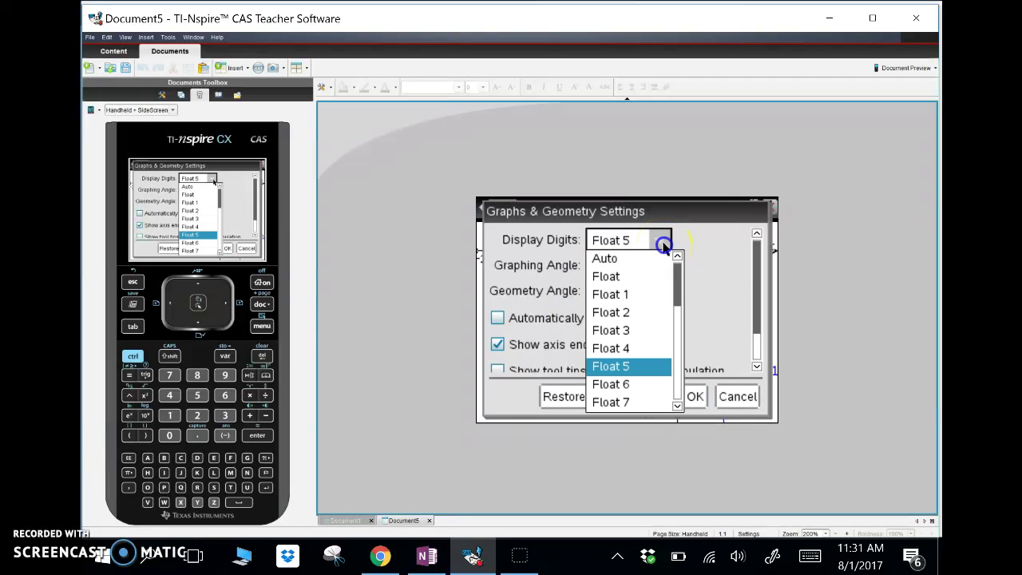
click(645, 403)
click(653, 401)
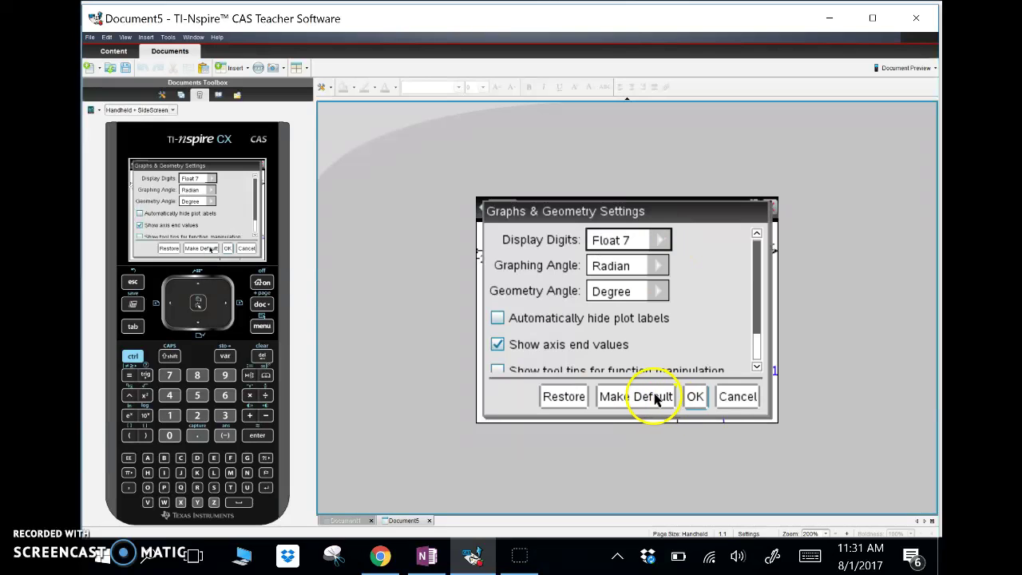
click(596, 353)
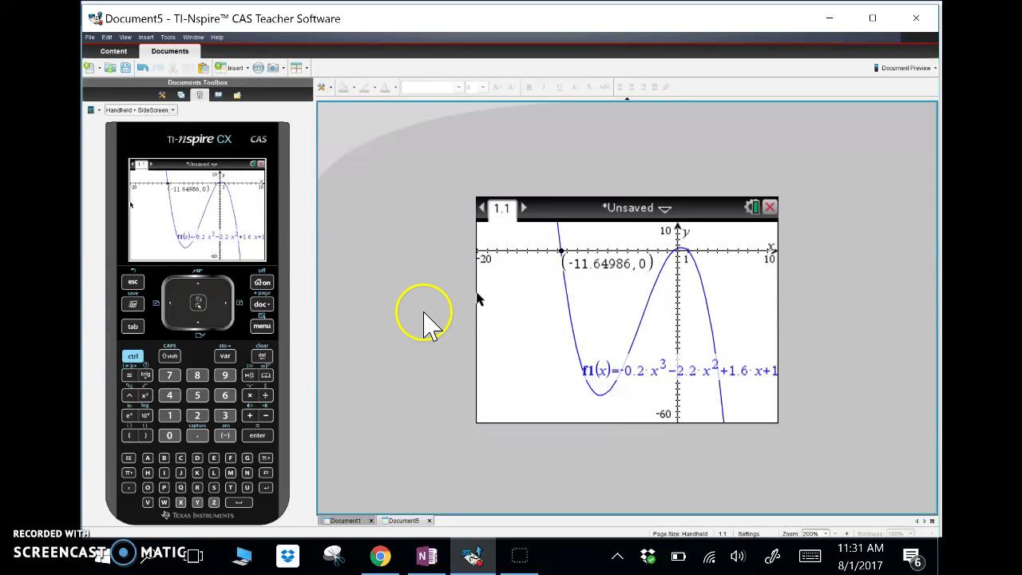
Switch to the OneNote worksheet and handwrite the first zero, x = -11.650, below problem 12.
click(428, 557)
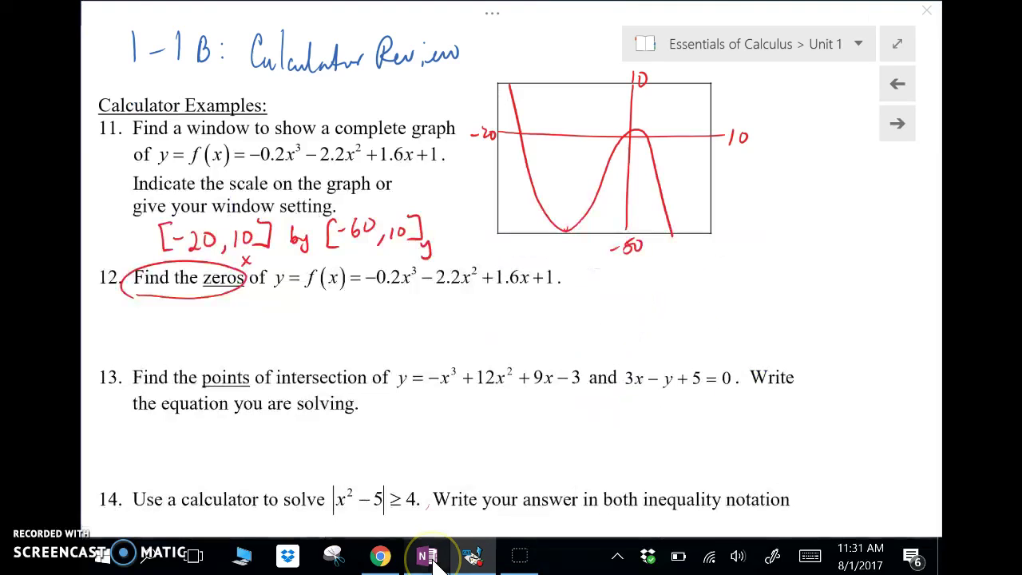
drag(166, 311, 178, 334)
mouse_move(177, 312)
mouse_down()
mouse_move(168, 335)
mouse_move(194, 317)
mouse_up()
mouse_move(183, 326)
mouse_down()
mouse_move(212, 319)
mouse_move(224, 330)
mouse_up()
mouse_move(236, 309)
mouse_down()
mouse_move(236, 329)
mouse_move(270, 328)
mouse_up()
drag(271, 310, 287, 311)
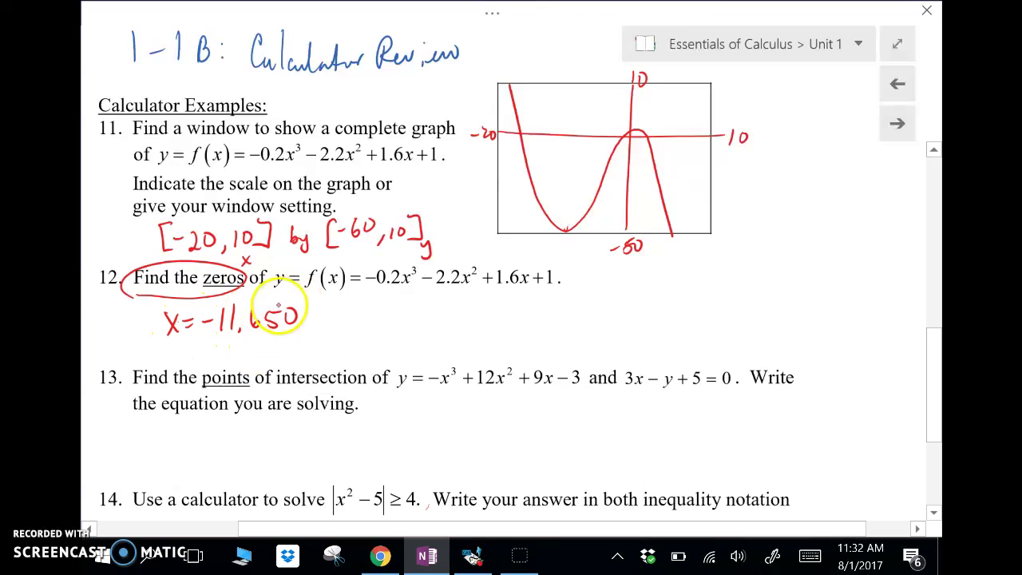
Add "or -11.649" beneath the first zero and begin a second answer beside it with "x =".
drag(272, 345, 269, 346)
drag(276, 344, 308, 355)
mouse_move(318, 338)
mouse_down()
mouse_move(316, 353)
mouse_move(326, 353)
mouse_up()
mouse_move(332, 343)
mouse_down()
mouse_move(334, 354)
mouse_move(342, 341)
mouse_up()
mouse_move(340, 352)
mouse_down()
mouse_move(365, 342)
mouse_move(360, 349)
mouse_move(328, 324)
mouse_move(421, 310)
mouse_up()
drag(412, 316, 421, 317)
Begin a third answer for problem 12 with "x =" preceded by a comma, and switch back to TI-Nspire.
drag(548, 303, 559, 315)
mouse_move(559, 304)
mouse_down()
mouse_move(548, 316)
mouse_move(578, 306)
mouse_up()
drag(571, 310, 540, 332)
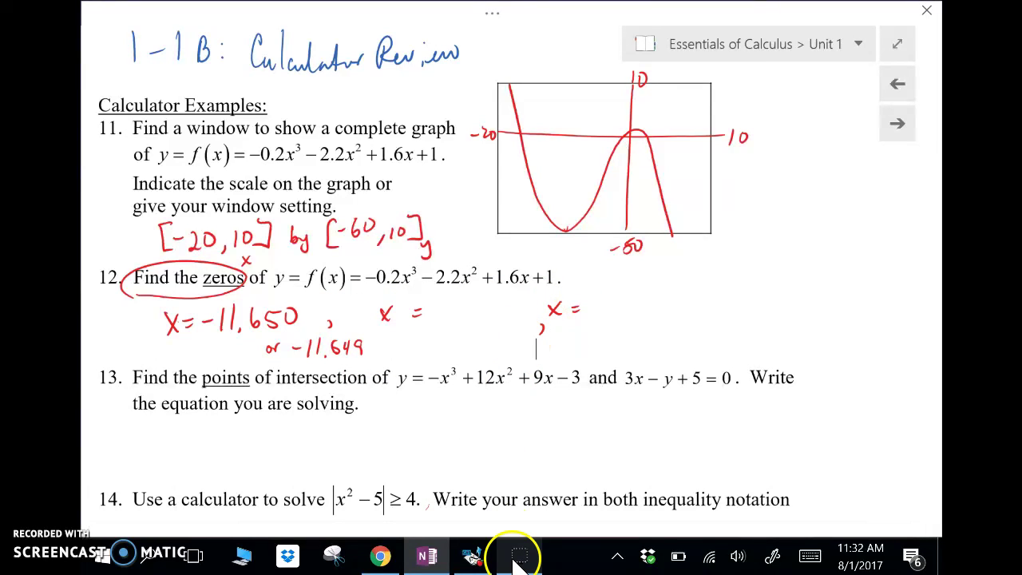
click(485, 554)
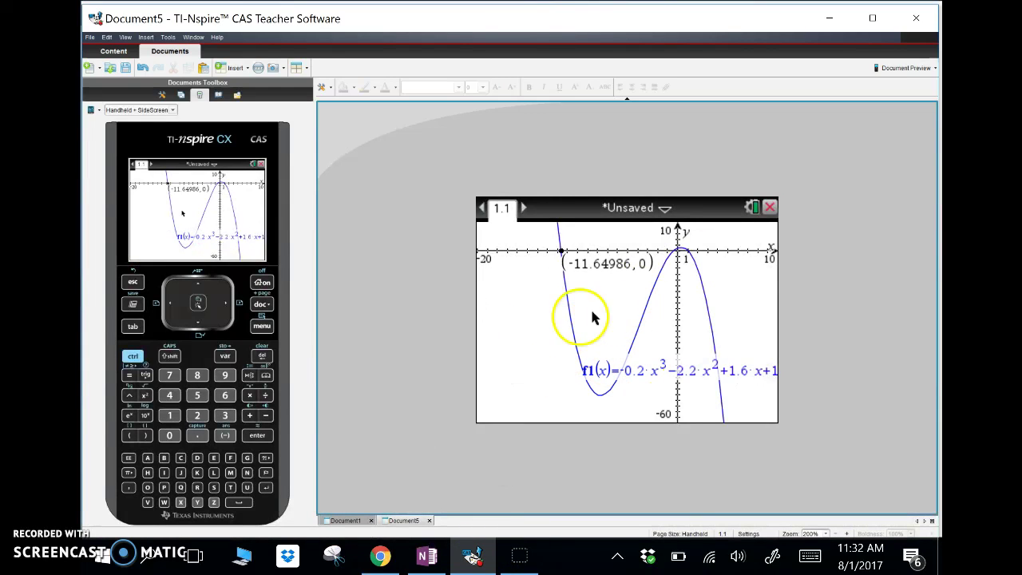
Find the cubic's zero just left of the origin and move its coordinate label below the x-axis.
click(260, 326)
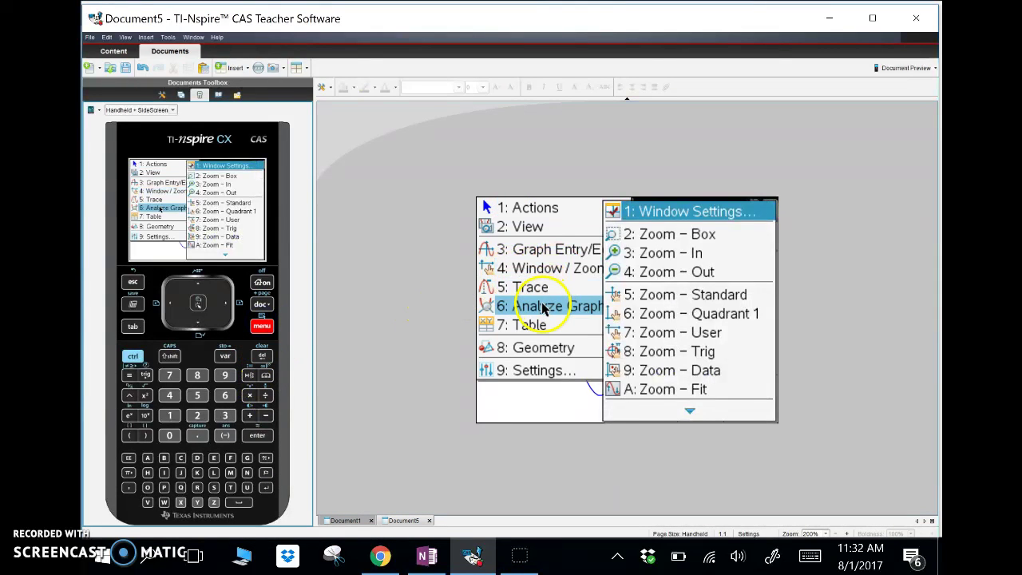
mouse_move(546, 306)
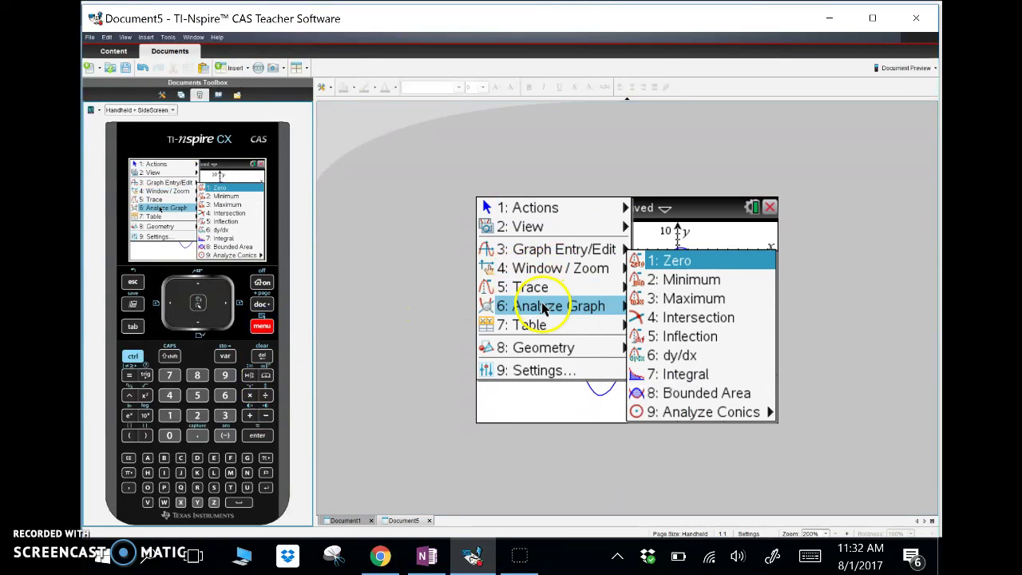
click(673, 262)
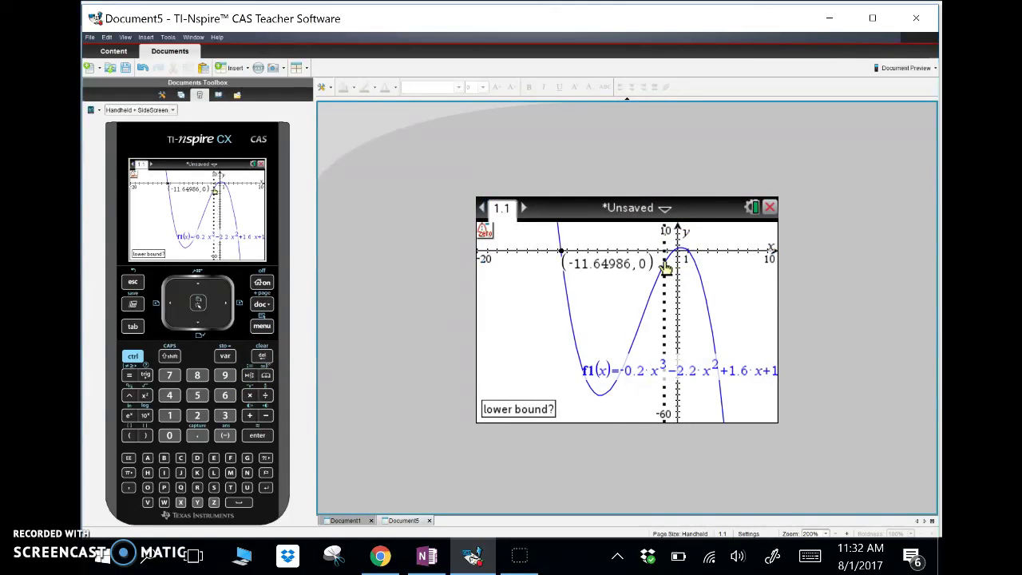
click(665, 269)
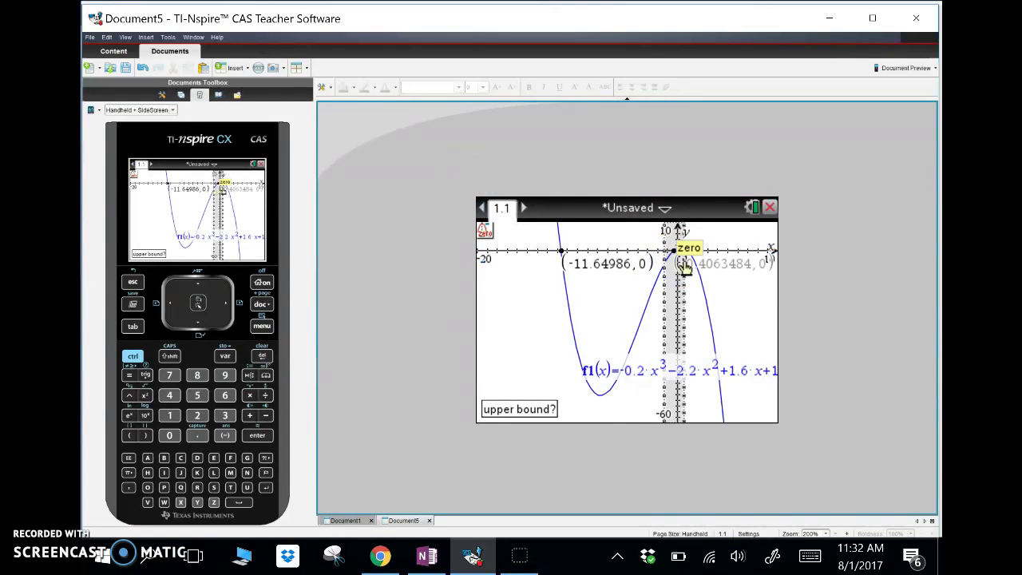
click(682, 266)
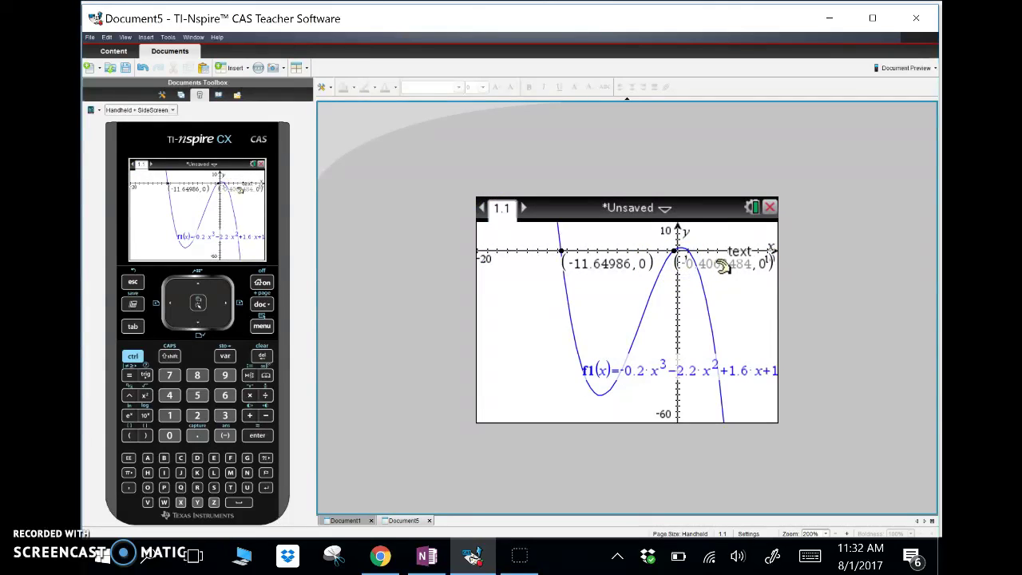
drag(720, 268, 677, 297)
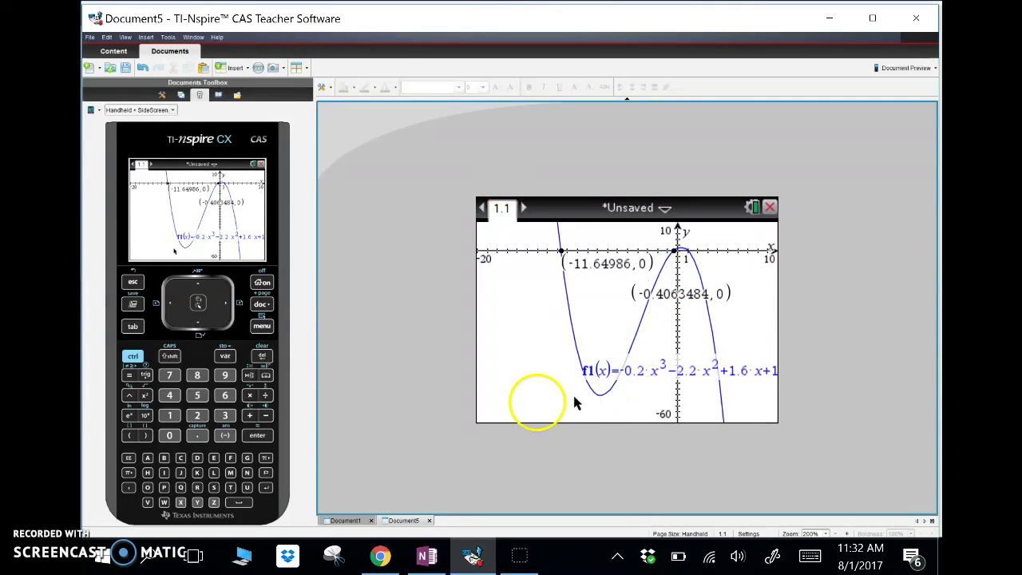
Find the cubic's positive zero and move its coordinate label above the x-axis.
click(262, 326)
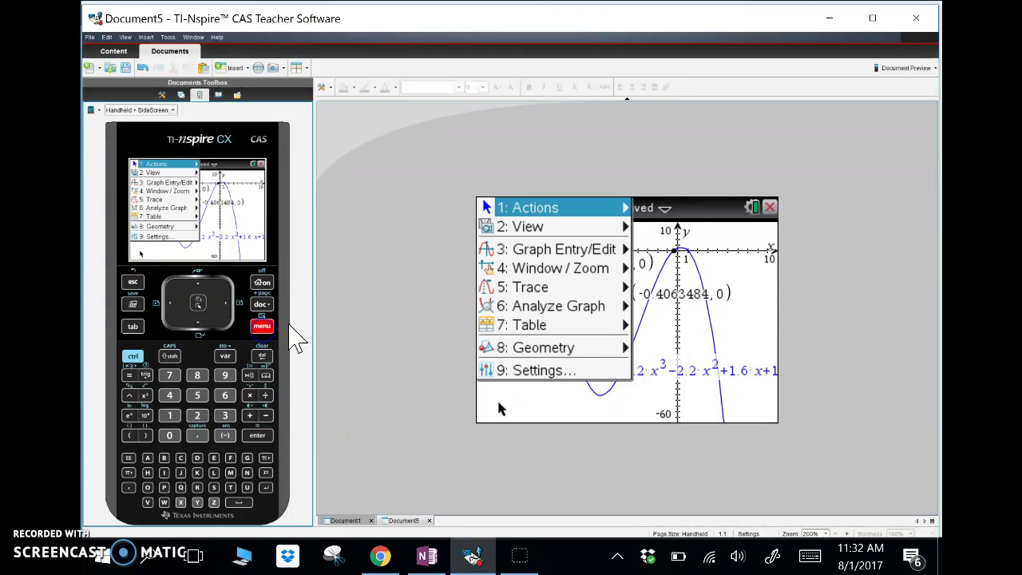
mouse_move(545, 307)
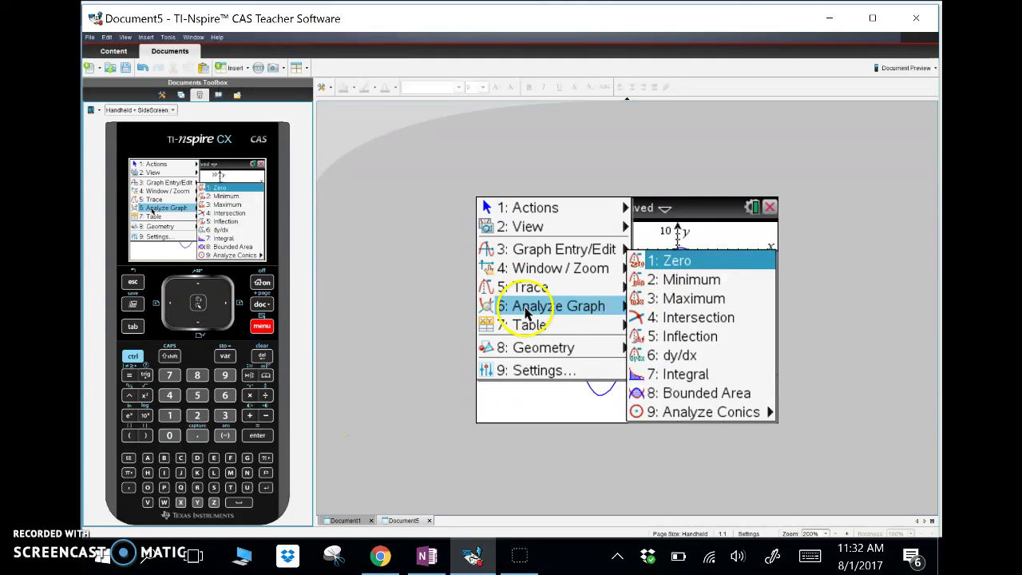
click(666, 266)
click(683, 266)
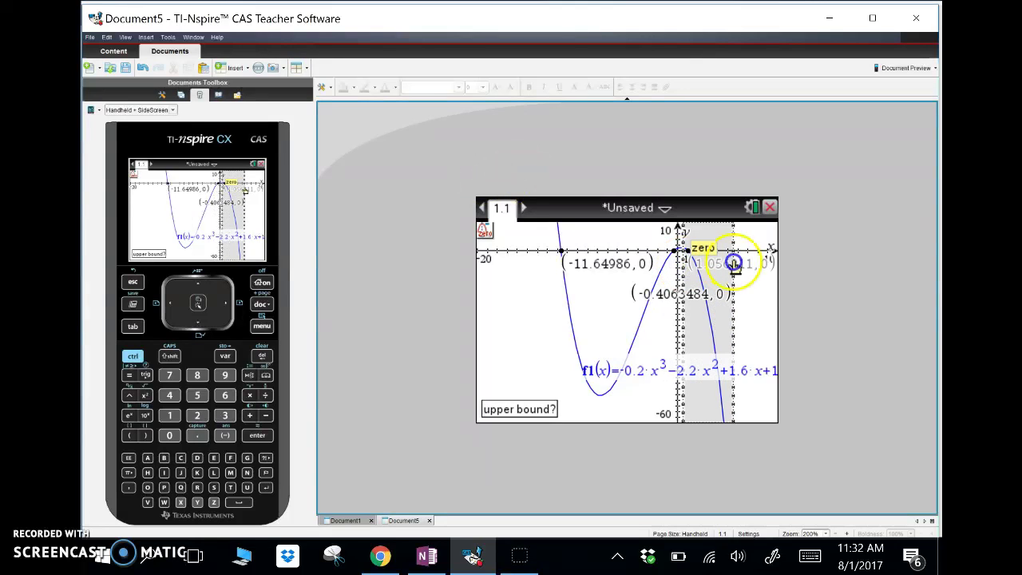
click(734, 263)
drag(718, 271, 722, 244)
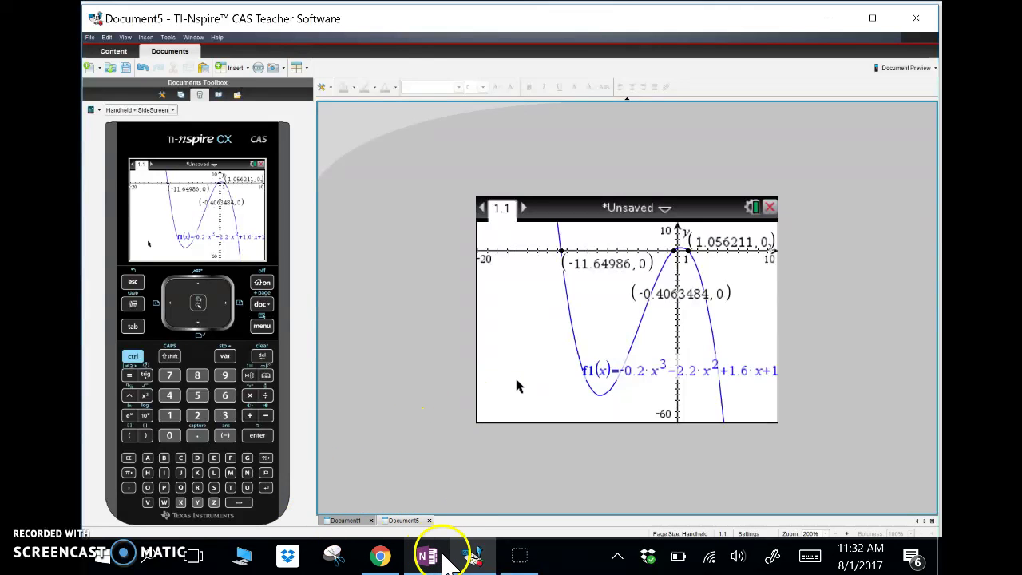
Switch to the OneNote worksheet and handwrite -0.406 and 1.056 as the second and third answers to problem 12.
click(440, 555)
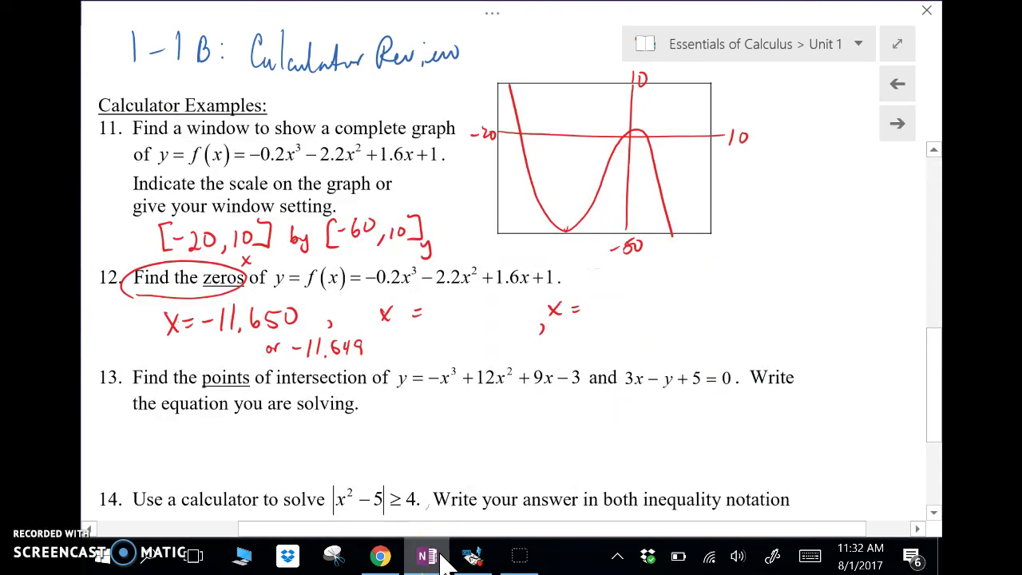
drag(434, 313, 490, 315)
click(465, 318)
mouse_move(487, 305)
mouse_down()
mouse_move(487, 321)
mouse_move(499, 306)
mouse_up()
drag(512, 303, 511, 311)
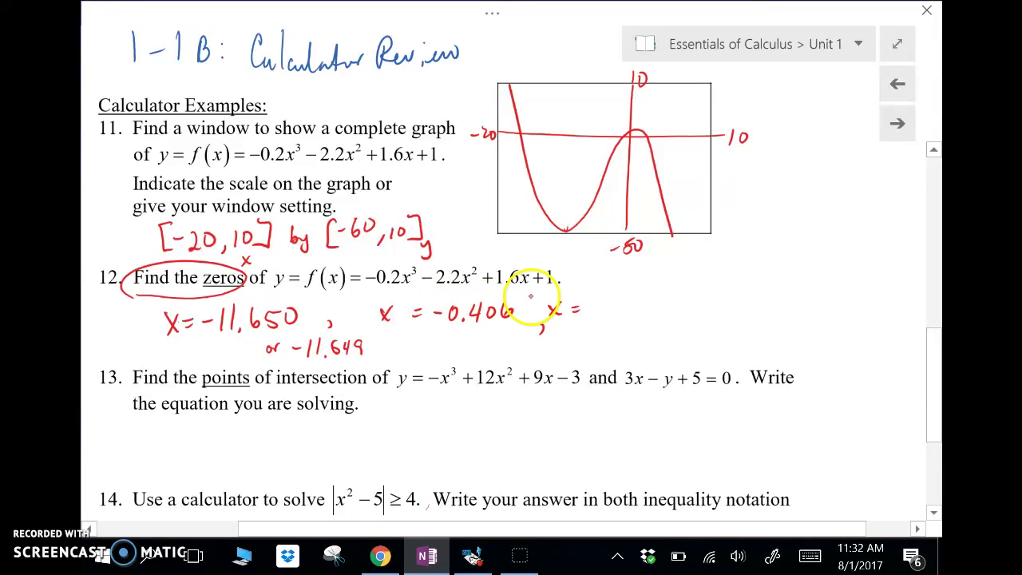
mouse_move(596, 294)
mouse_down()
mouse_move(642, 298)
mouse_move(653, 312)
mouse_move(663, 287)
mouse_move(695, 311)
mouse_move(646, 311)
mouse_move(634, 335)
mouse_move(666, 317)
mouse_move(636, 319)
mouse_up()
click(603, 317)
drag(637, 303, 652, 316)
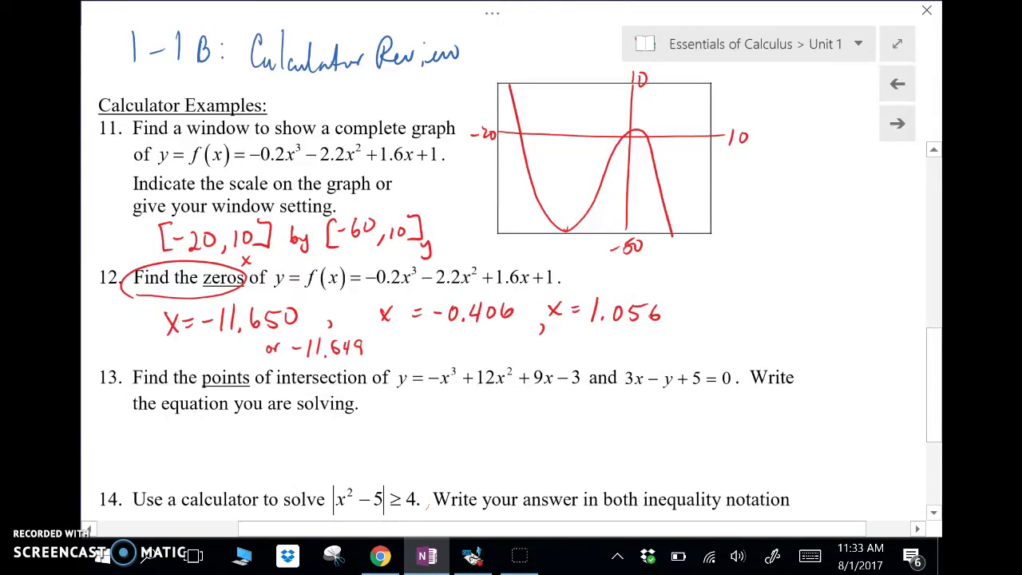
Handwrite the left side of the equation for problem 13, "-x³ + 12x² + 9x - 3 =".
drag(748, 439, 752, 264)
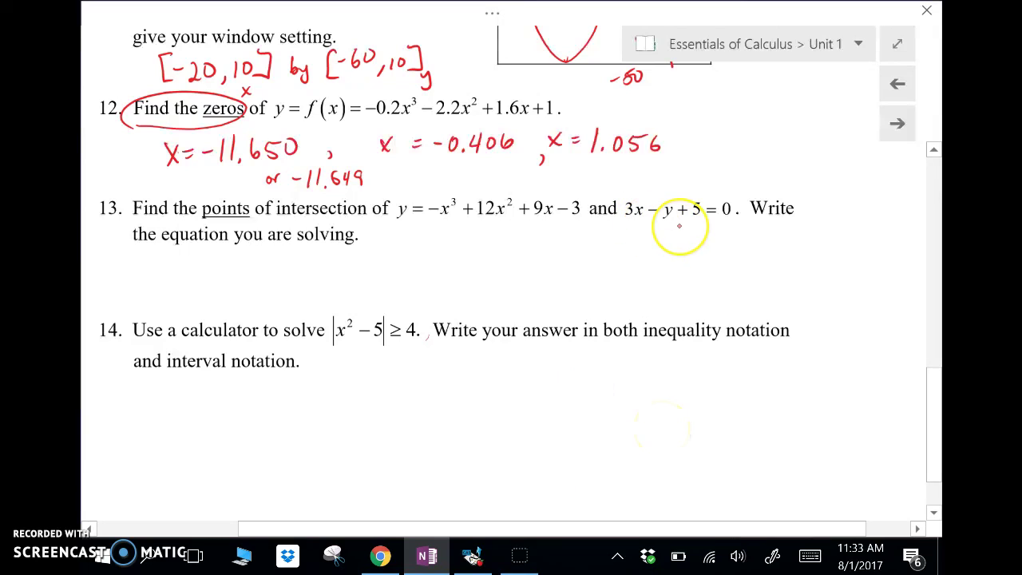
drag(376, 237, 405, 245)
mouse_move(405, 232)
mouse_down()
mouse_move(395, 245)
mouse_move(429, 230)
mouse_move(451, 246)
mouse_move(502, 234)
mouse_move(570, 240)
mouse_up()
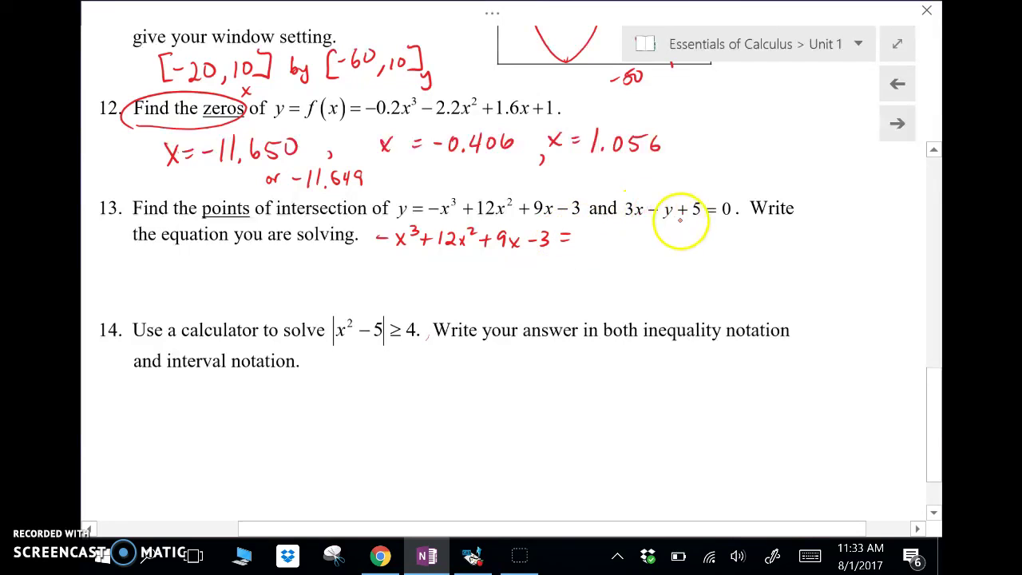
Rewrite the line as y = 3x + 5, complete the equation with 3x + 5, and underline both sides.
drag(683, 225, 764, 236)
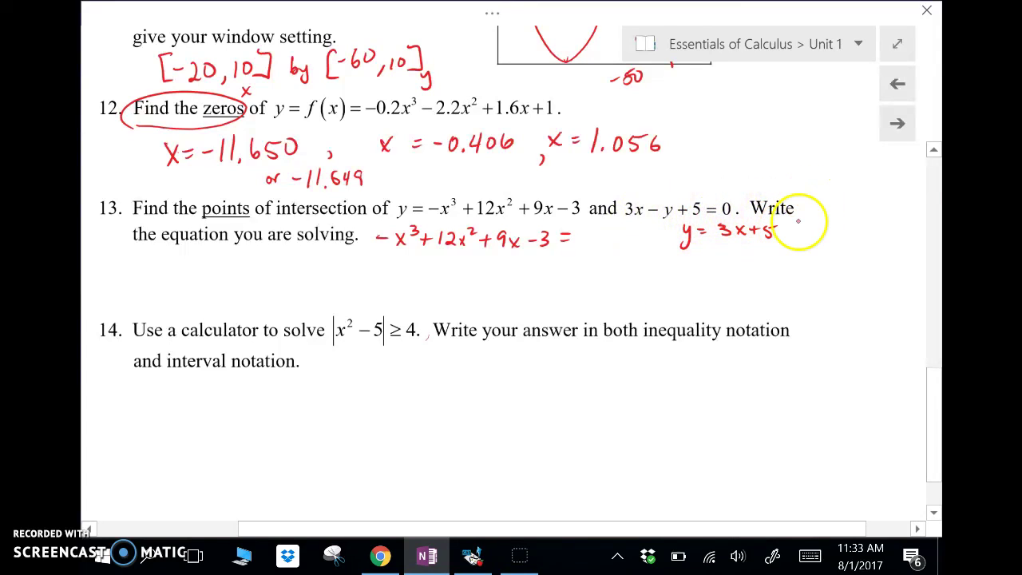
mouse_move(586, 229)
mouse_down()
mouse_move(585, 246)
mouse_move(637, 245)
mouse_up()
drag(382, 256, 643, 252)
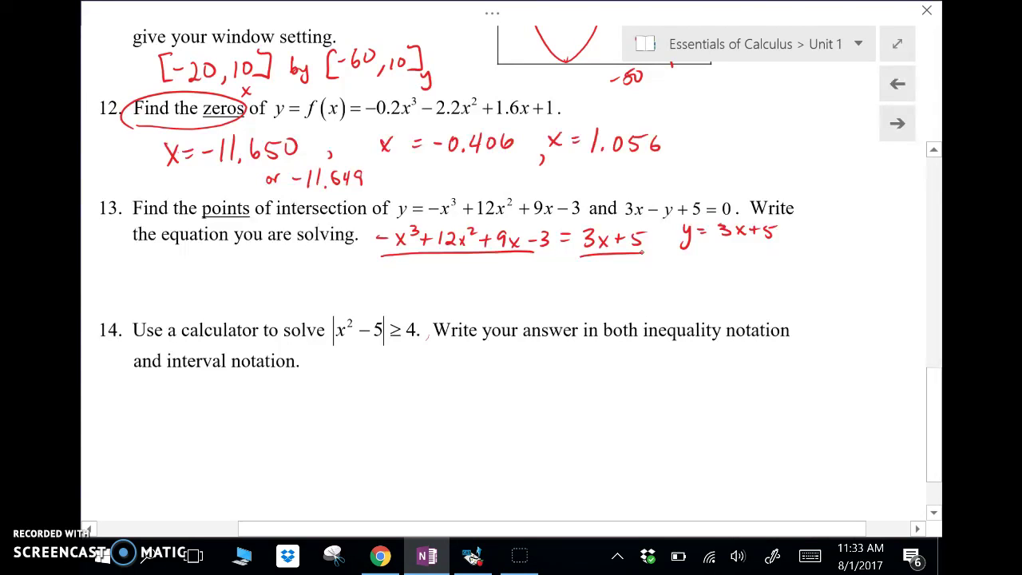
Switch to TI-Nspire and add a new Graphs page to the document.
click(477, 559)
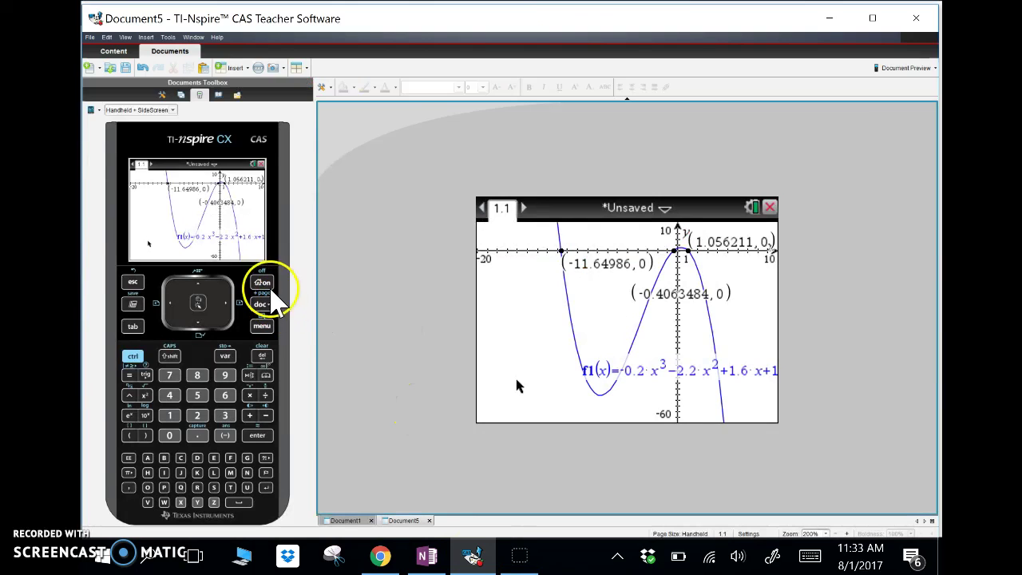
click(132, 356)
click(260, 303)
click(559, 226)
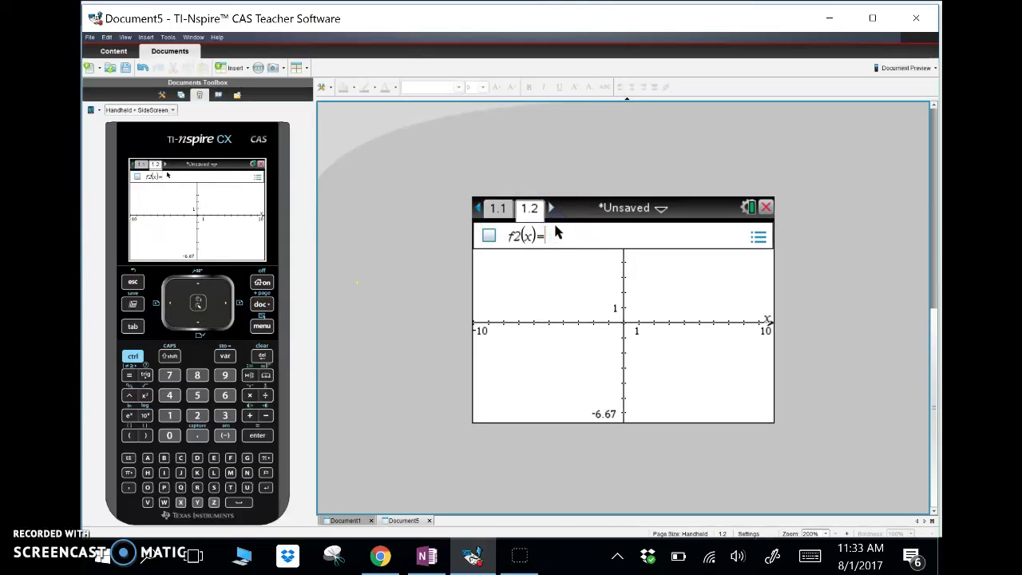
Graph f2(x) = -x³ + 12x² + 9x - 3 on the new page.
click(225, 435)
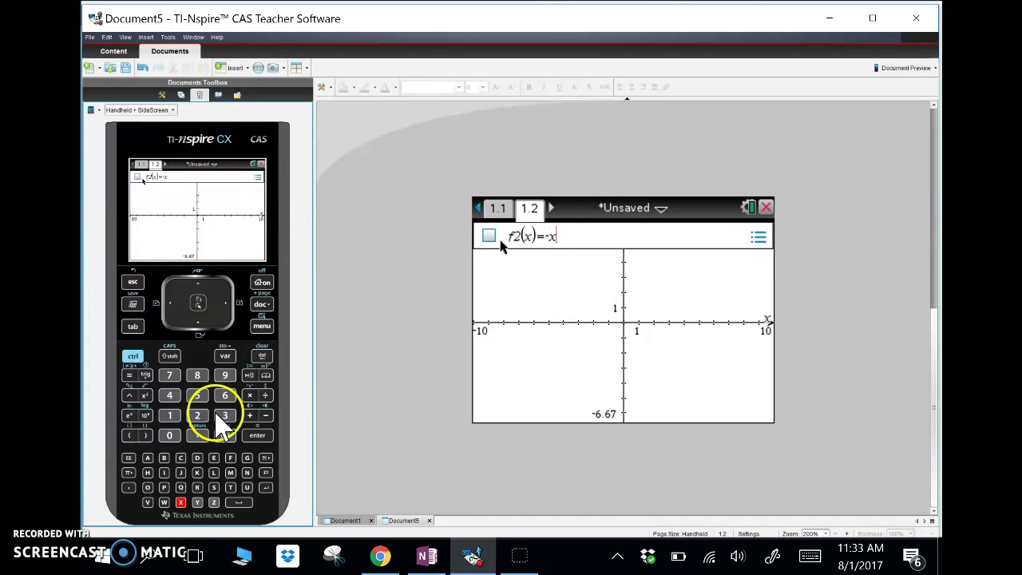
click(128, 395)
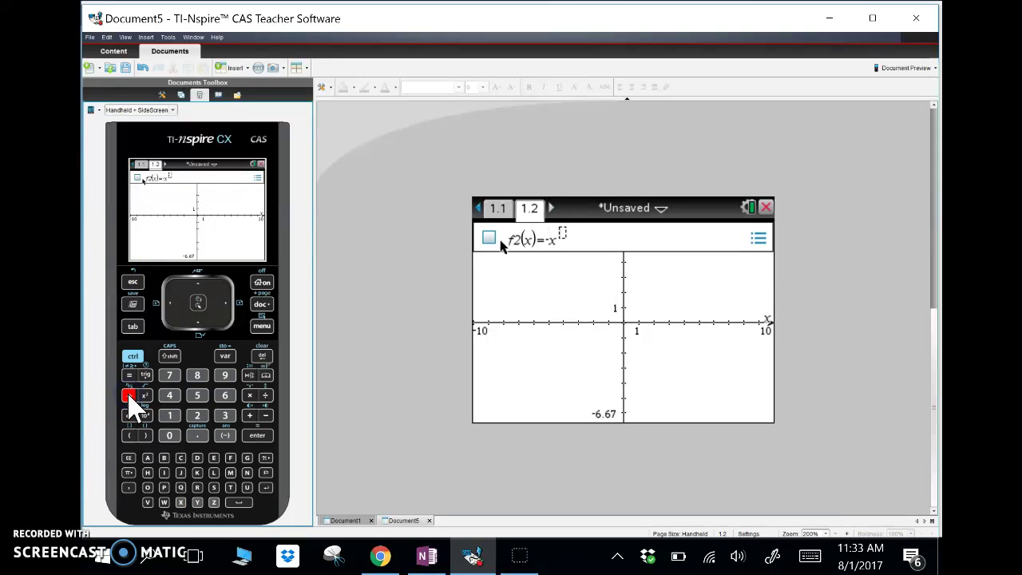
text(3+12x)
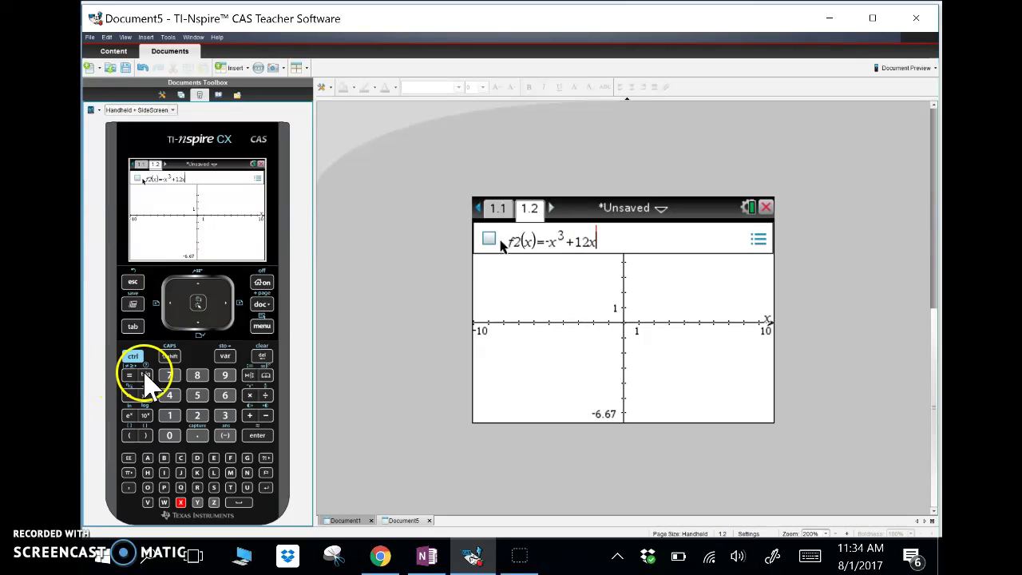
click(146, 394)
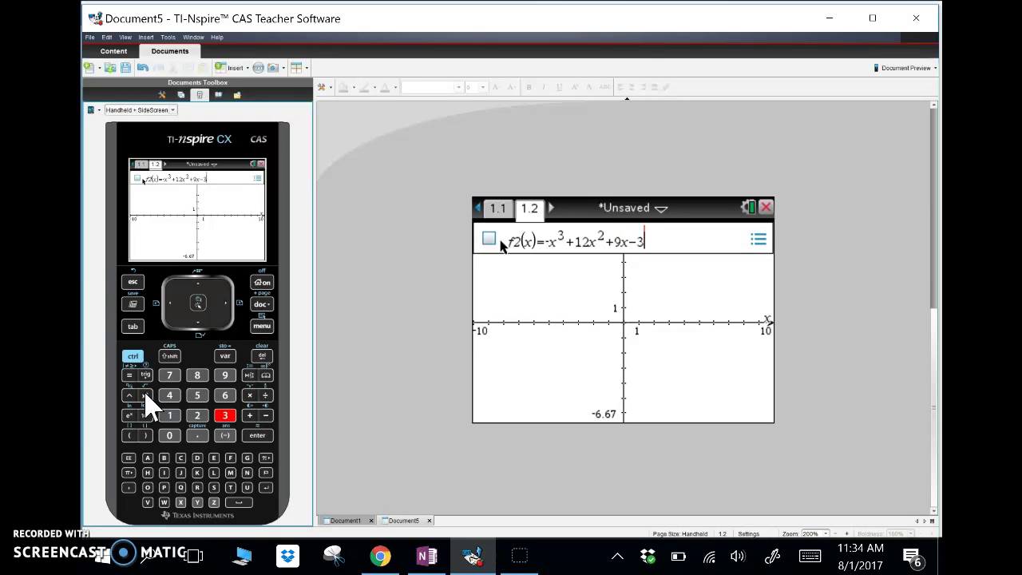
key(Return)
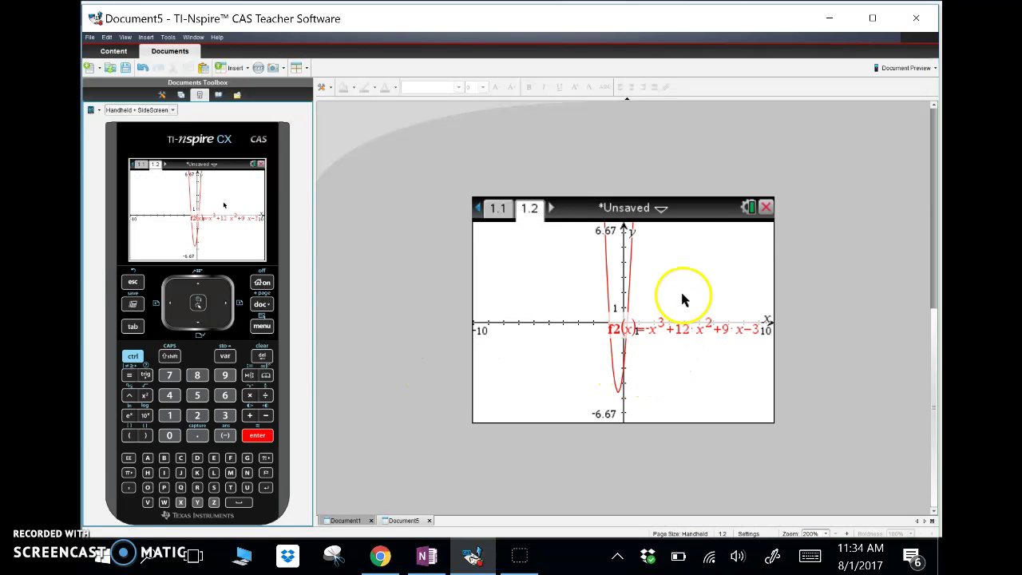
Set YMax to 40 in the window settings of the f2 graph.
drag(678, 292, 615, 296)
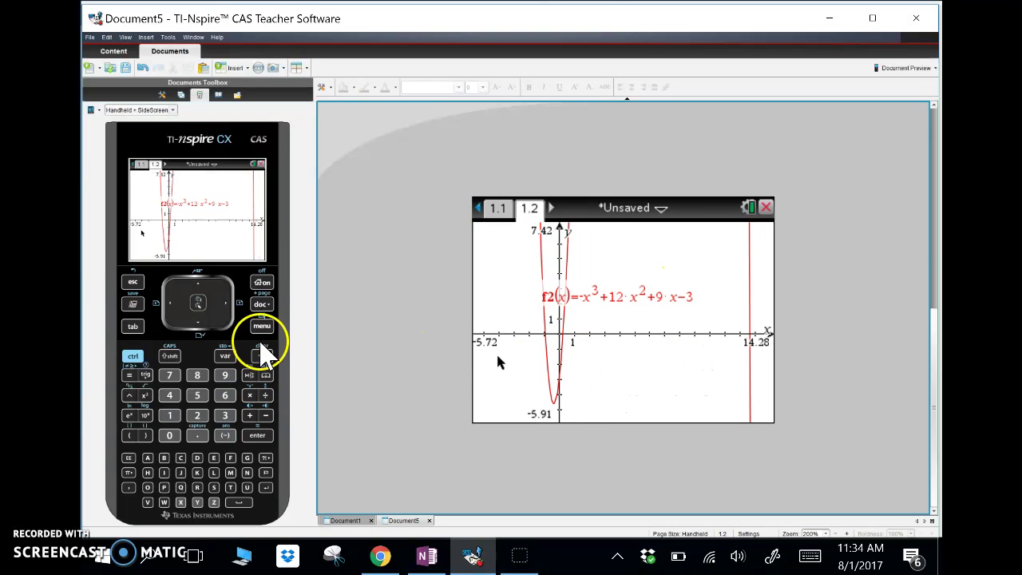
click(262, 326)
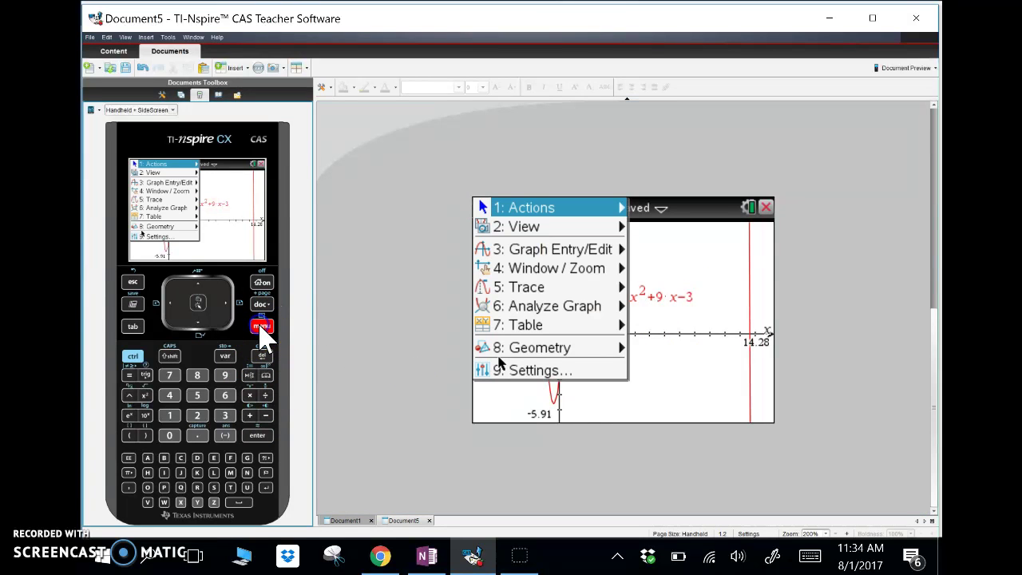
click(540, 270)
click(659, 212)
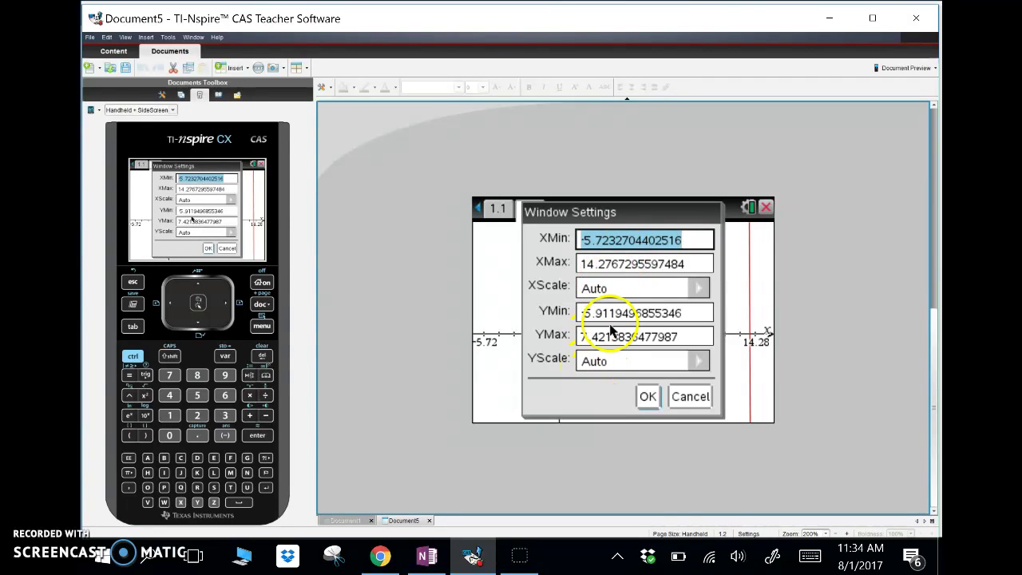
click(597, 342)
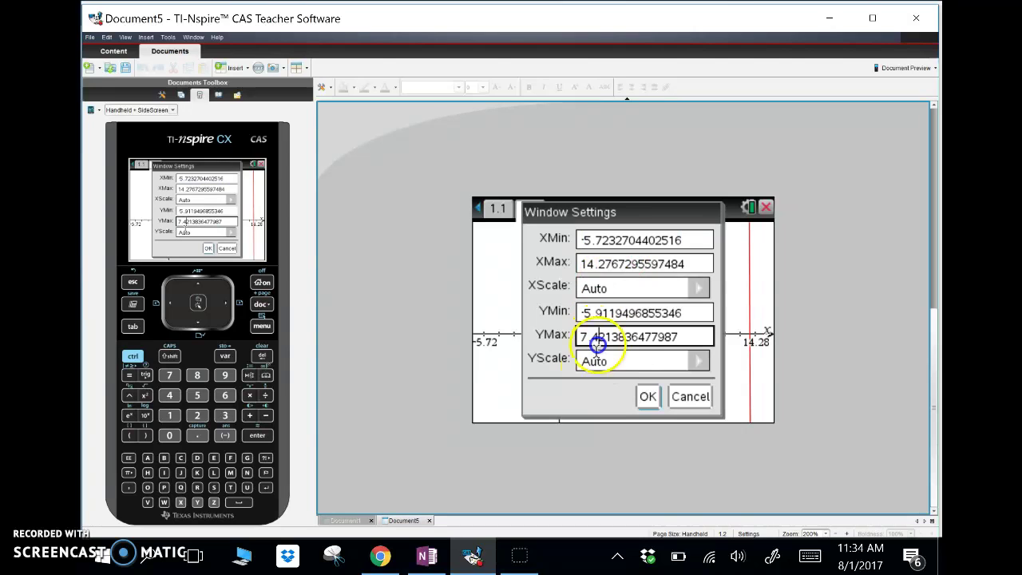
double_click(686, 335)
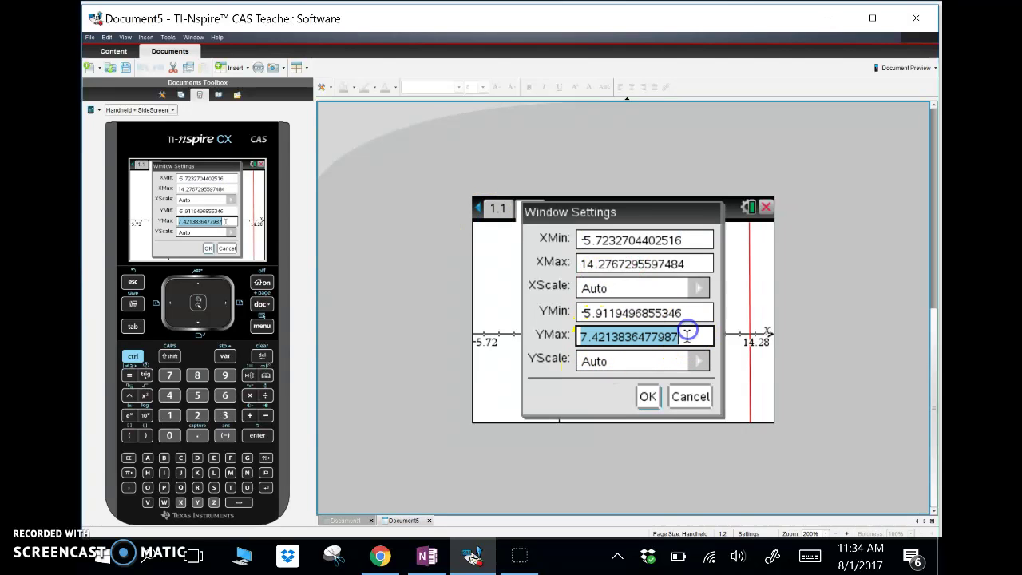
text(40)
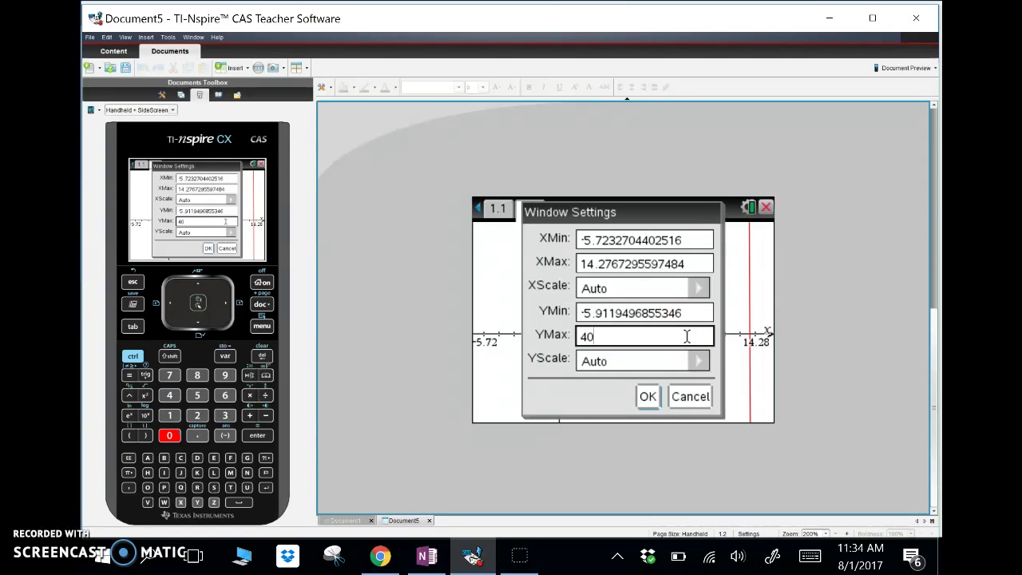
key(Return)
Examine how far the f2 curve rises above the x-axis, and return to the area around the origin.
click(664, 261)
drag(667, 254, 660, 352)
drag(666, 250, 666, 435)
drag(693, 269, 691, 406)
drag(669, 255, 660, 399)
drag(664, 326, 677, 252)
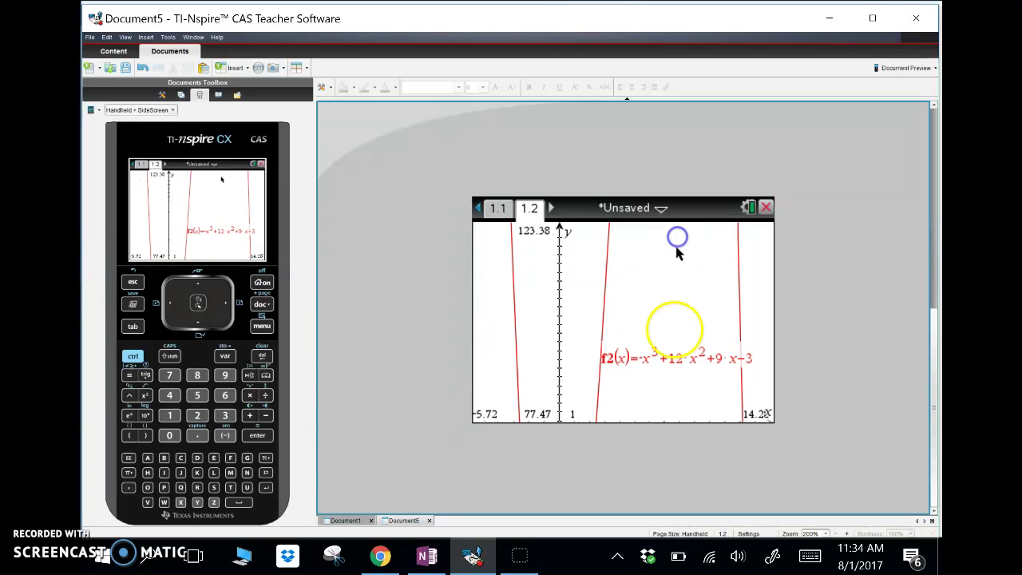
drag(664, 393, 657, 222)
drag(651, 363, 657, 233)
drag(649, 383, 640, 259)
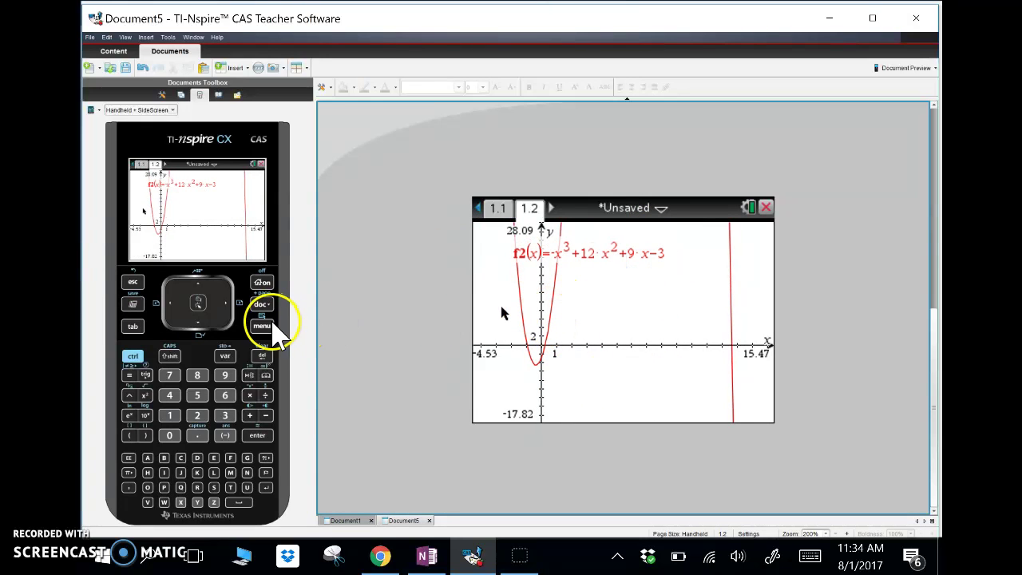
Set YMax to 100 in the window settings of the f2 graph.
click(273, 329)
mouse_move(562, 272)
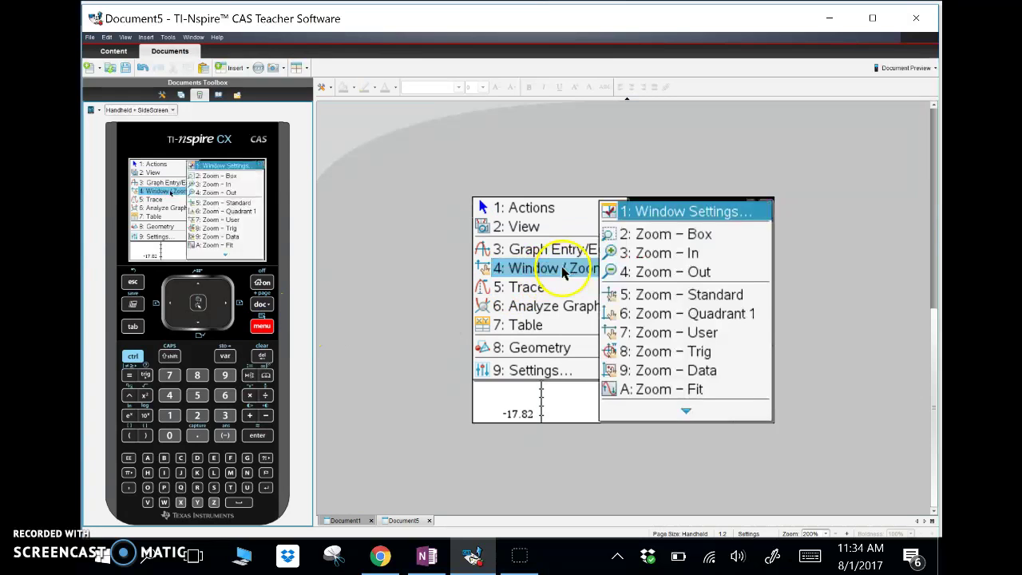
click(665, 209)
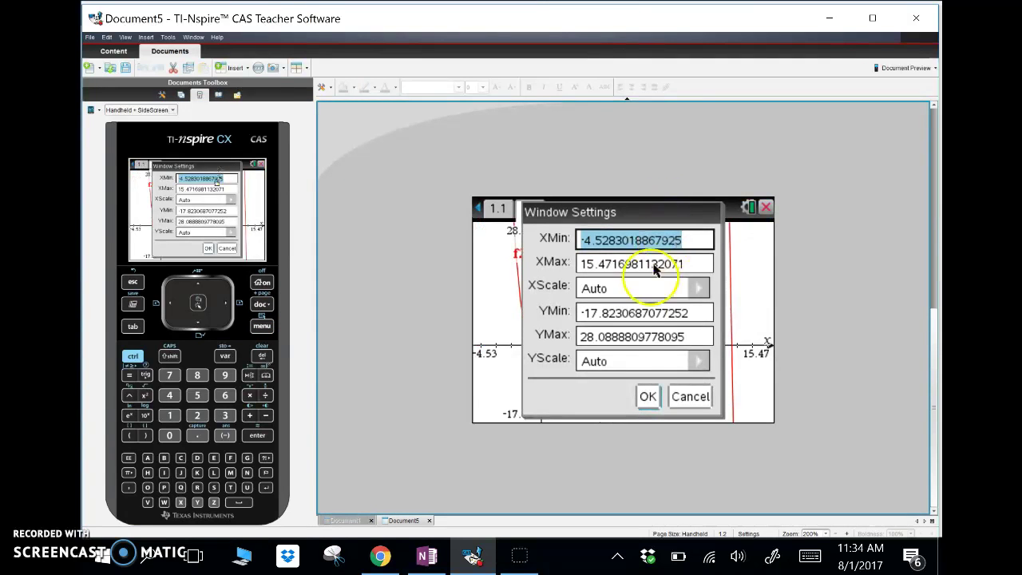
click(617, 336)
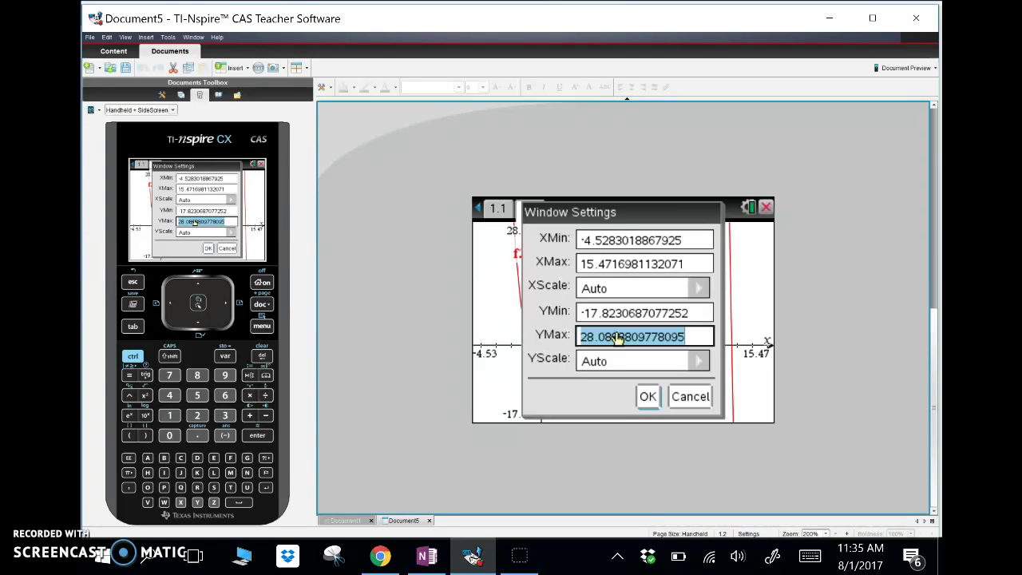
text(100)
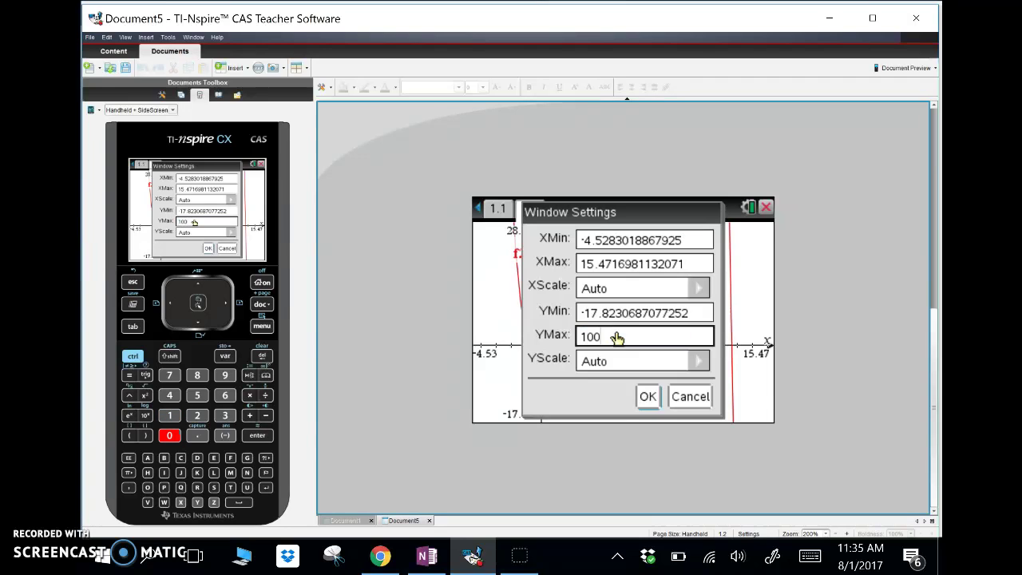
key(Return)
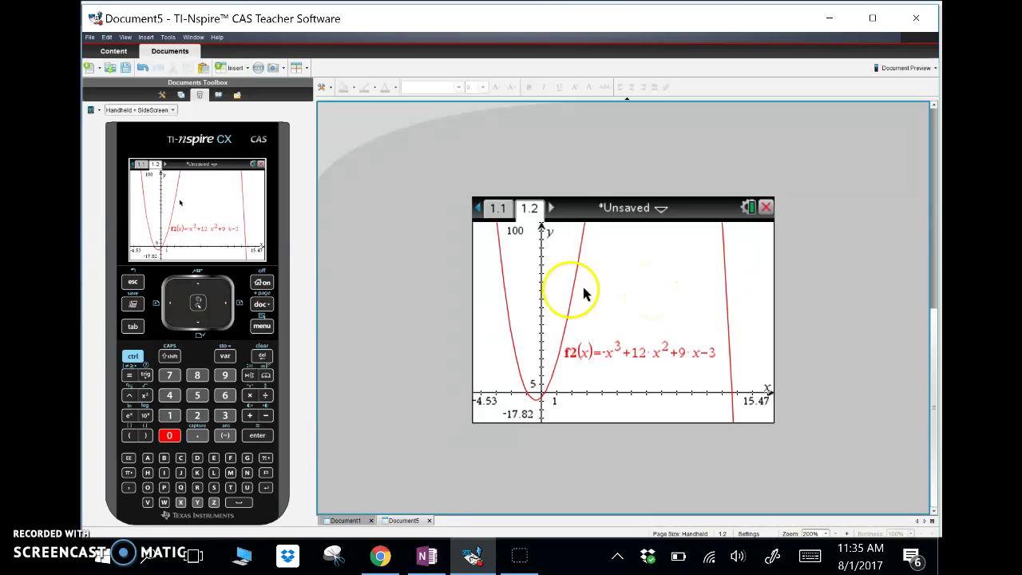
Graph the line f3(x) = 3x + 5 on the same page as the f2 cubic.
click(261, 327)
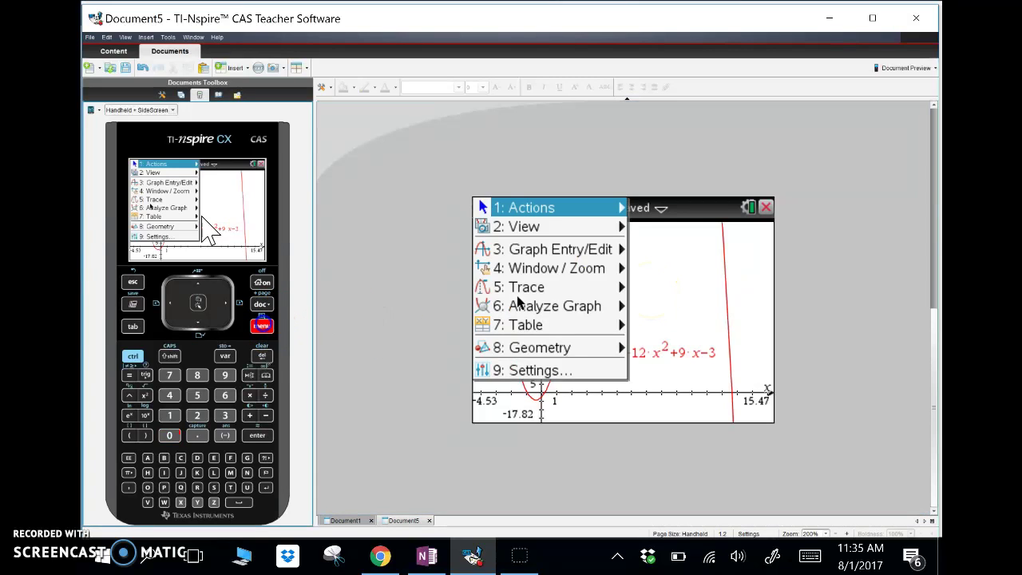
click(582, 248)
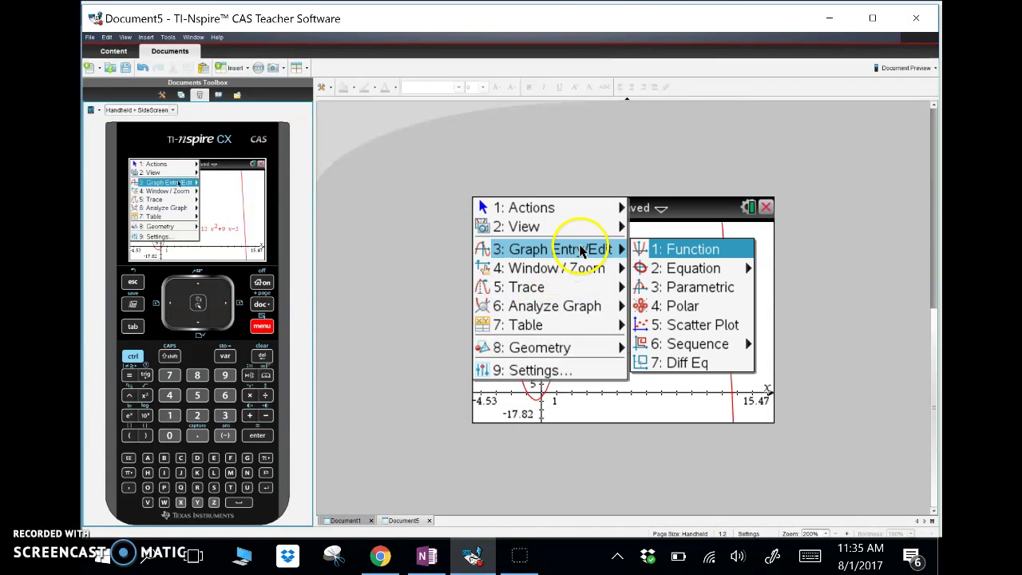
click(691, 251)
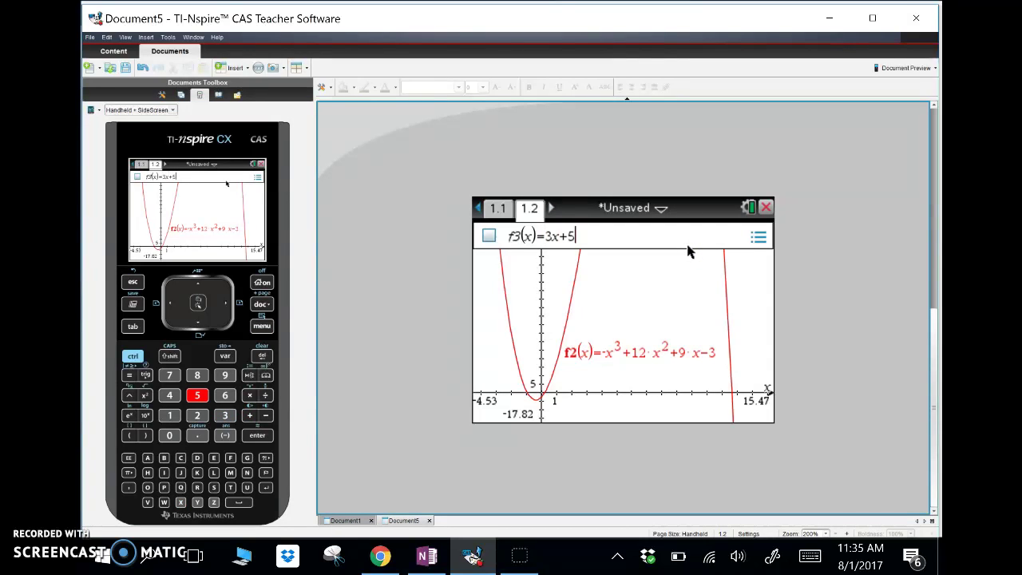
key(Return)
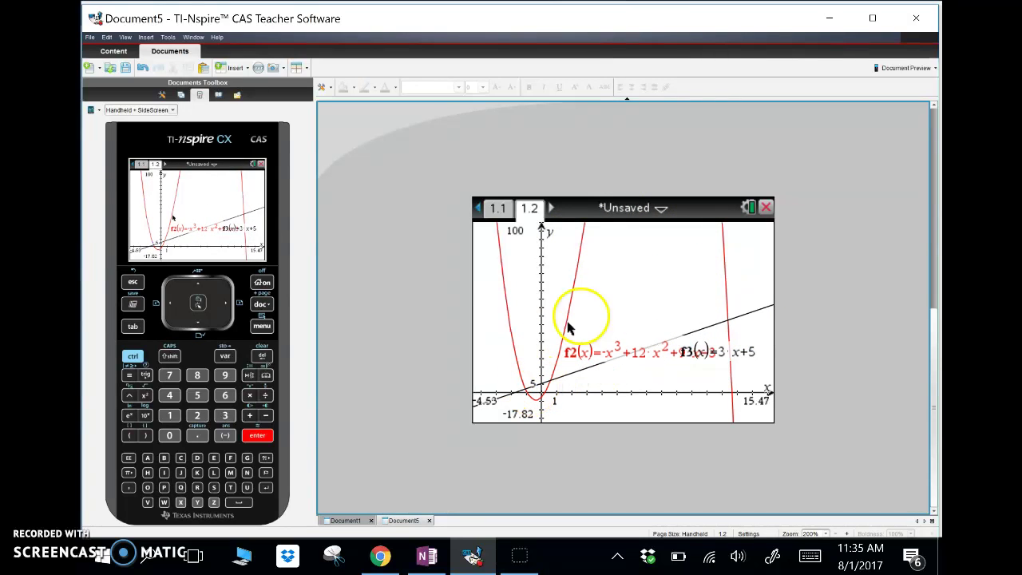
Find the leftmost intersection of f2 and f3, and move its coordinate label below the x-axis.
drag(671, 285, 677, 241)
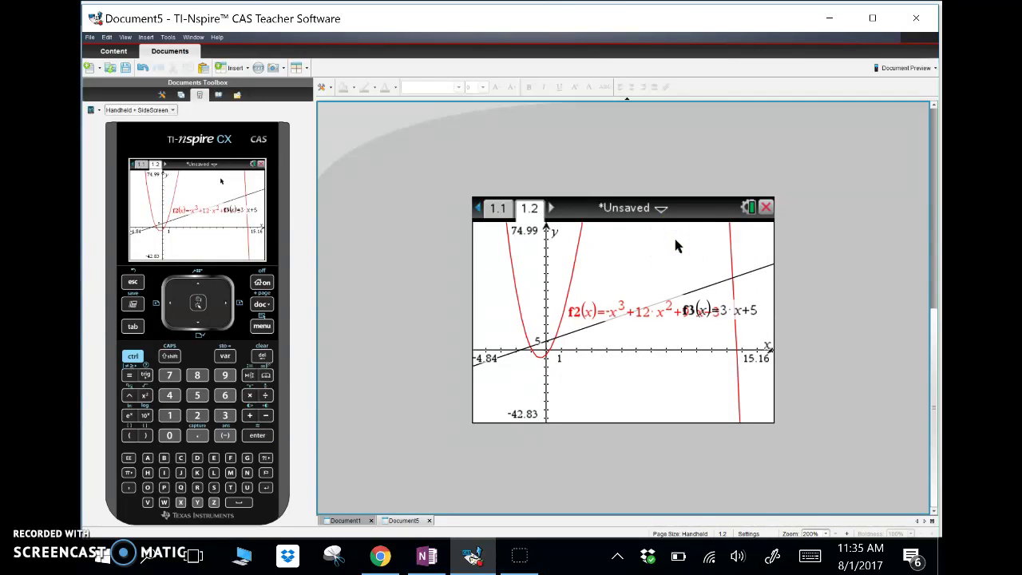
click(265, 329)
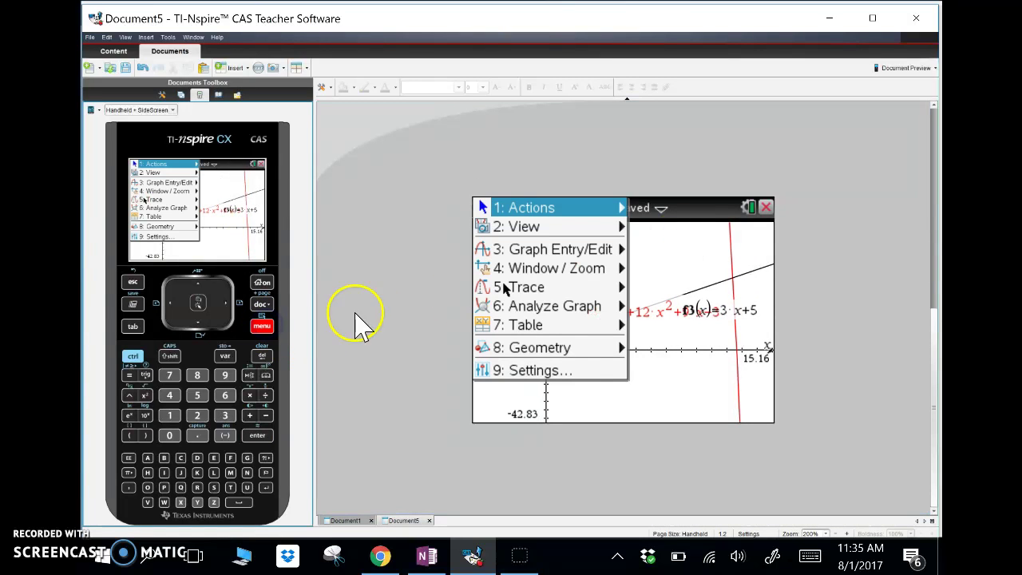
mouse_move(527, 314)
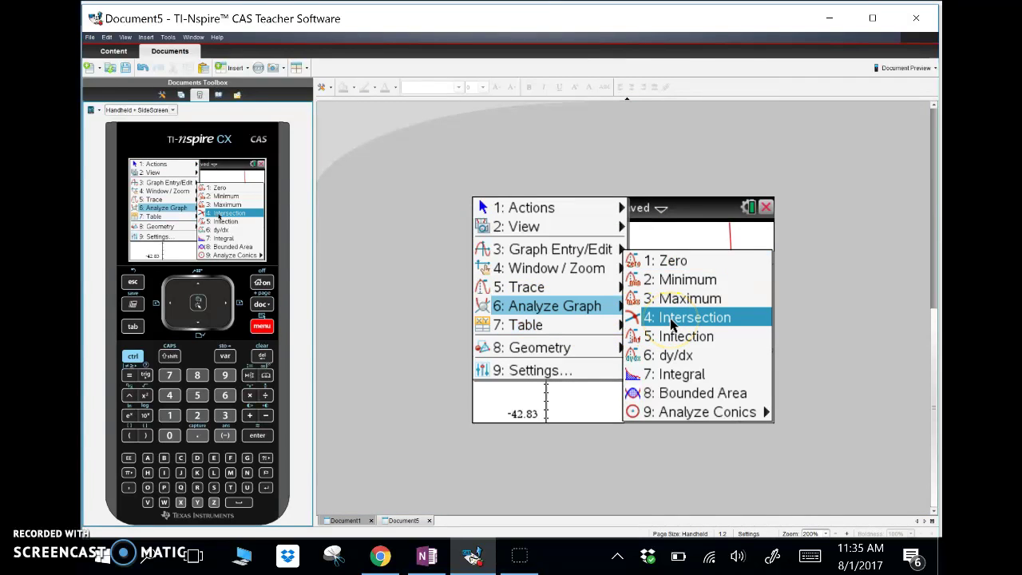
click(673, 322)
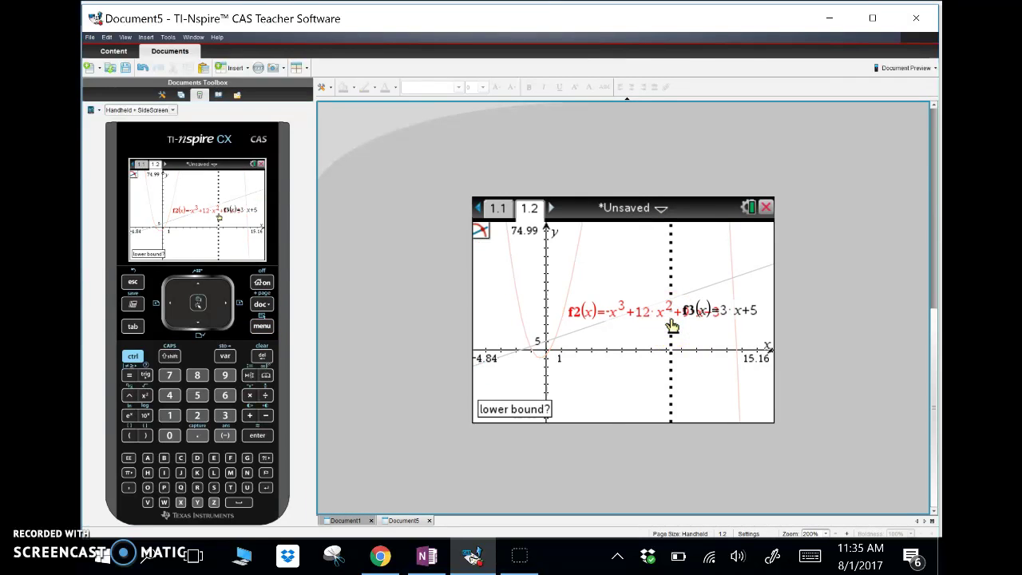
drag(479, 321, 591, 314)
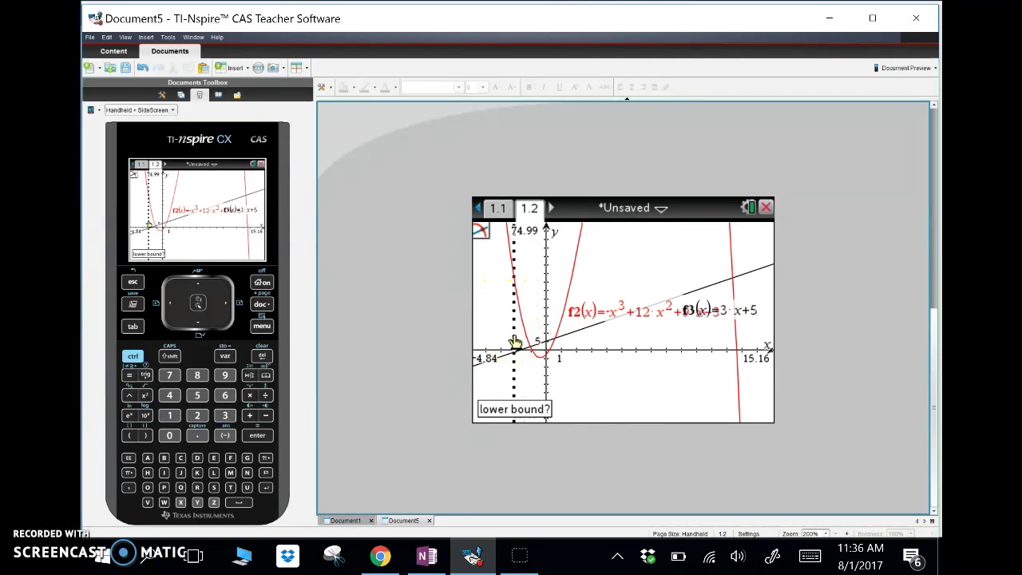
click(515, 337)
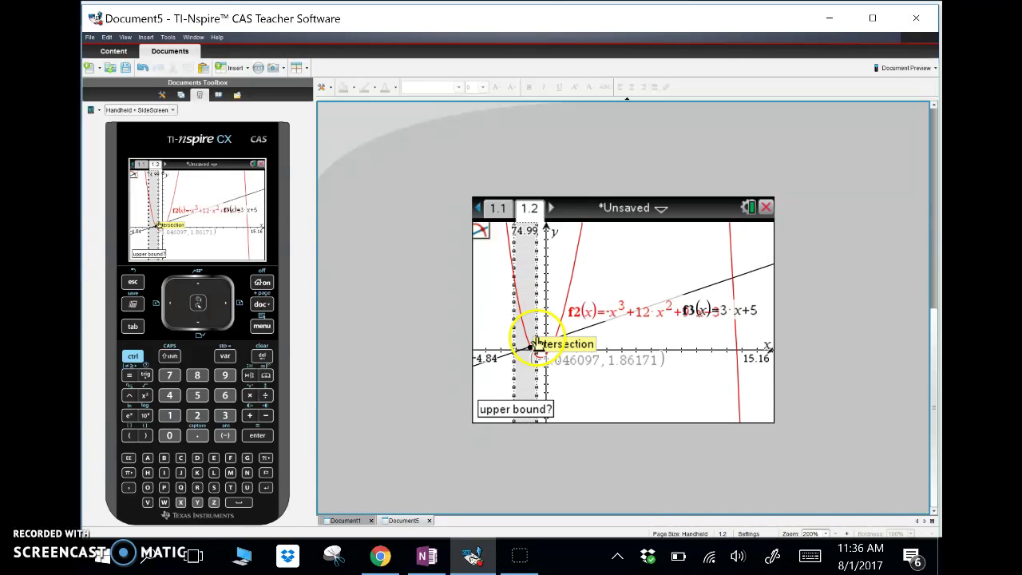
click(539, 341)
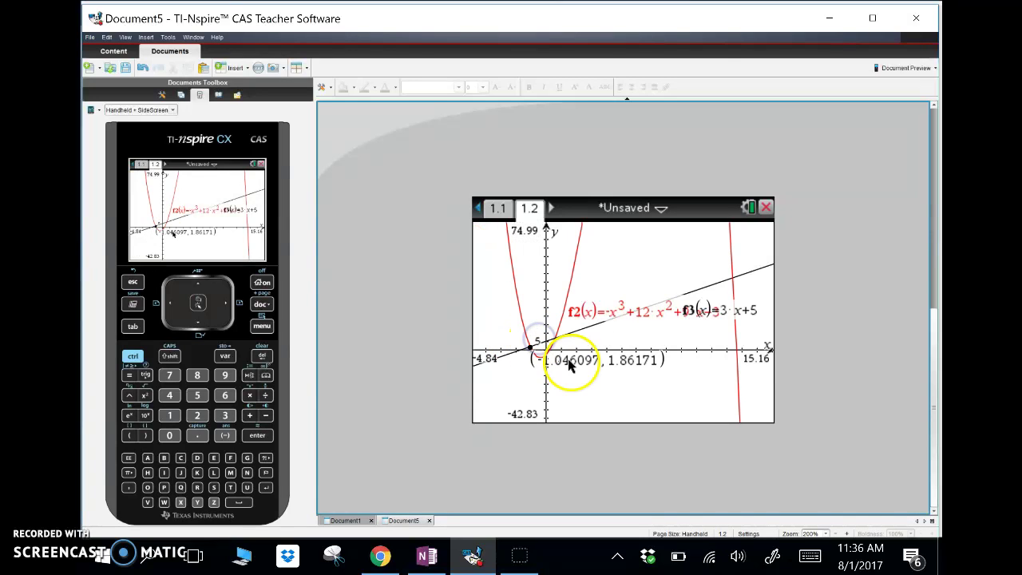
drag(582, 366, 537, 388)
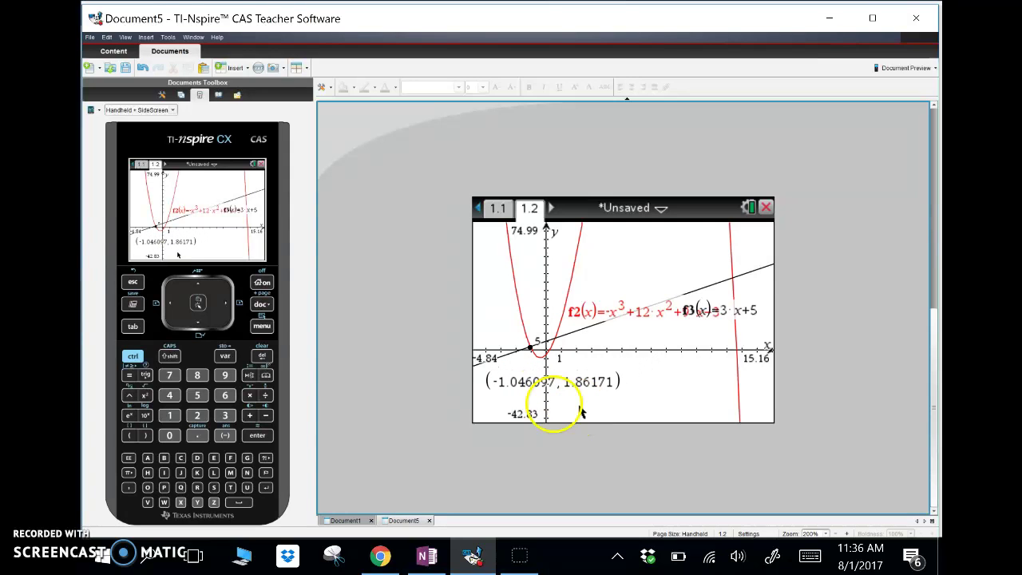
Find the middle intersection of f2 and f3, just right of the y-axis, and position its coordinate label beside the point.
click(262, 325)
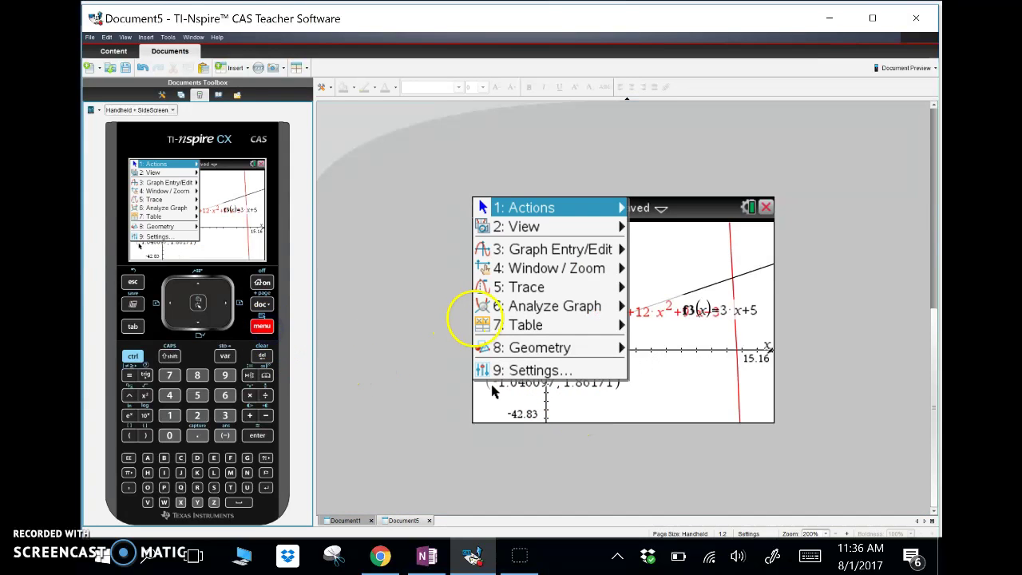
mouse_move(543, 308)
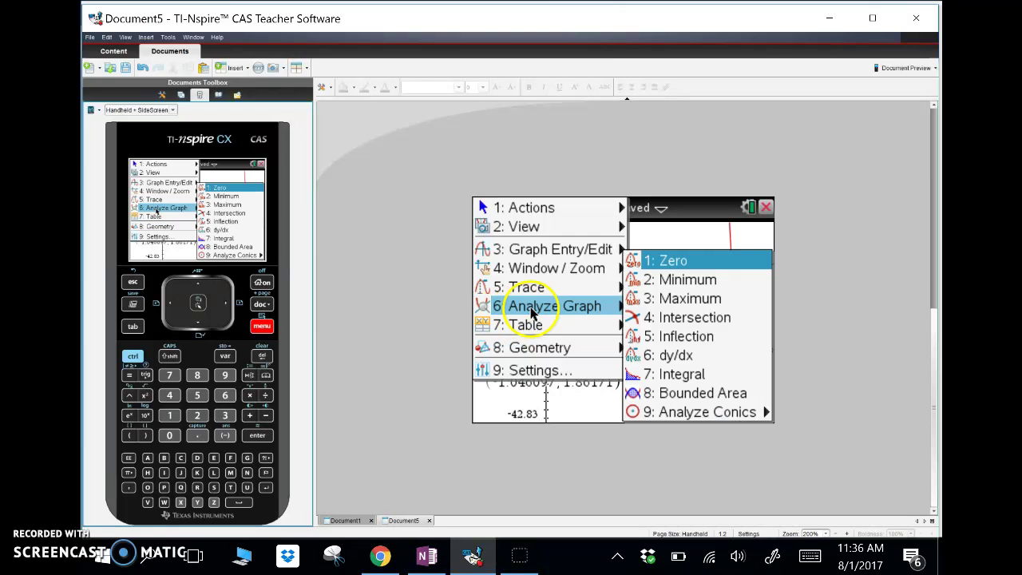
click(672, 319)
click(546, 306)
click(603, 311)
drag(616, 364, 641, 339)
Find the rightmost intersection of f2 and f3, and move its coordinate label above the line.
click(262, 325)
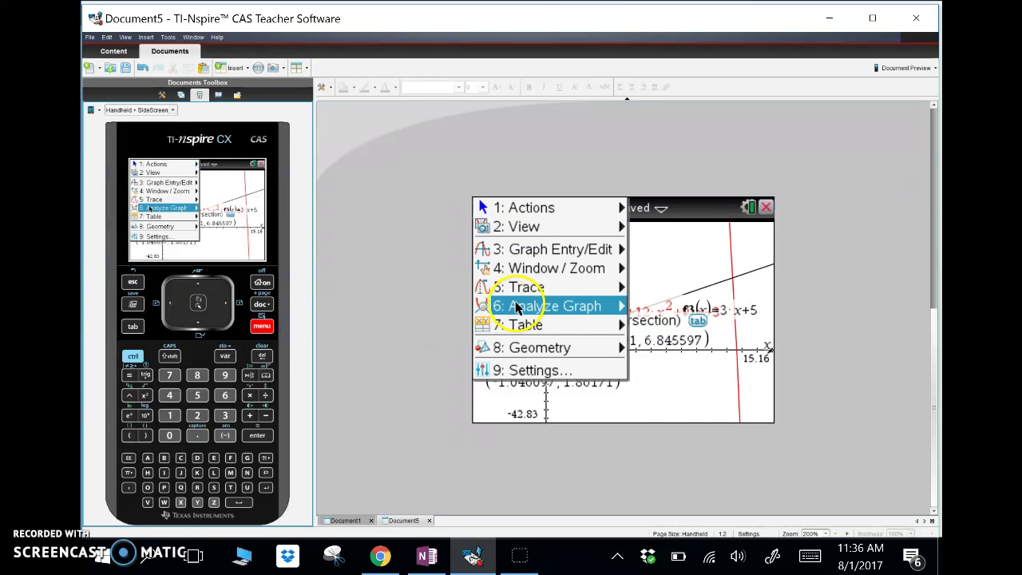
mouse_move(518, 306)
click(658, 314)
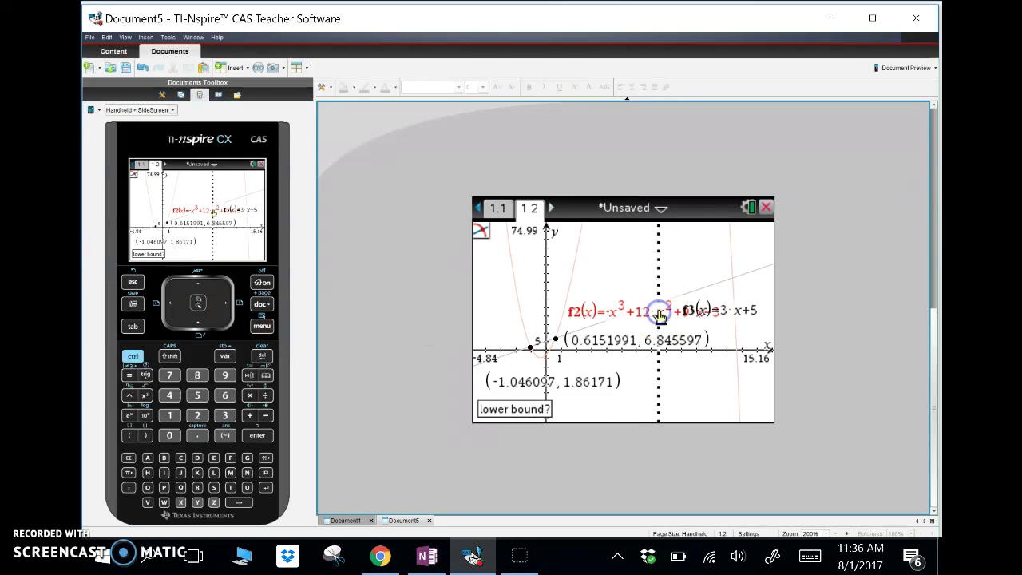
click(705, 279)
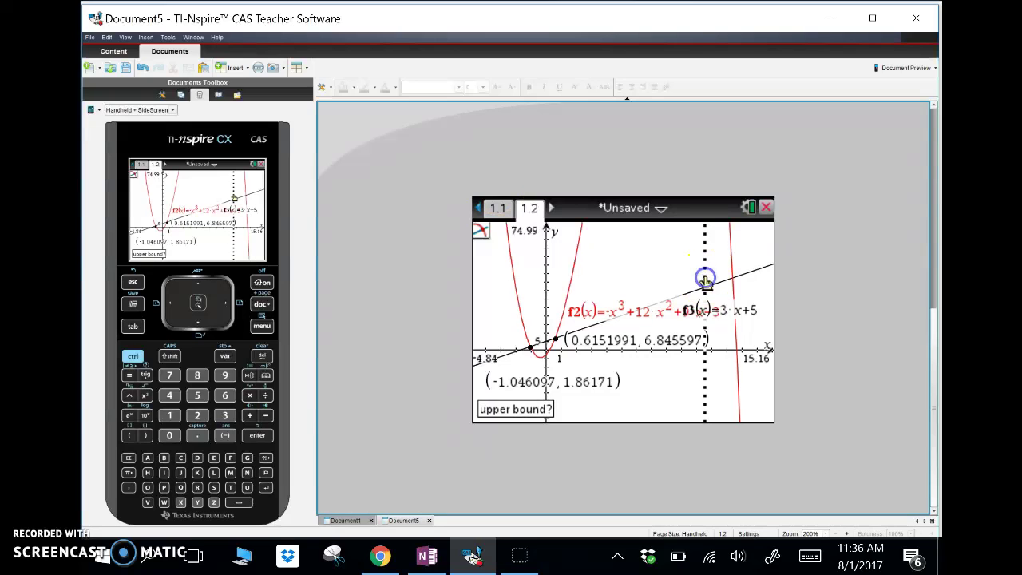
click(759, 281)
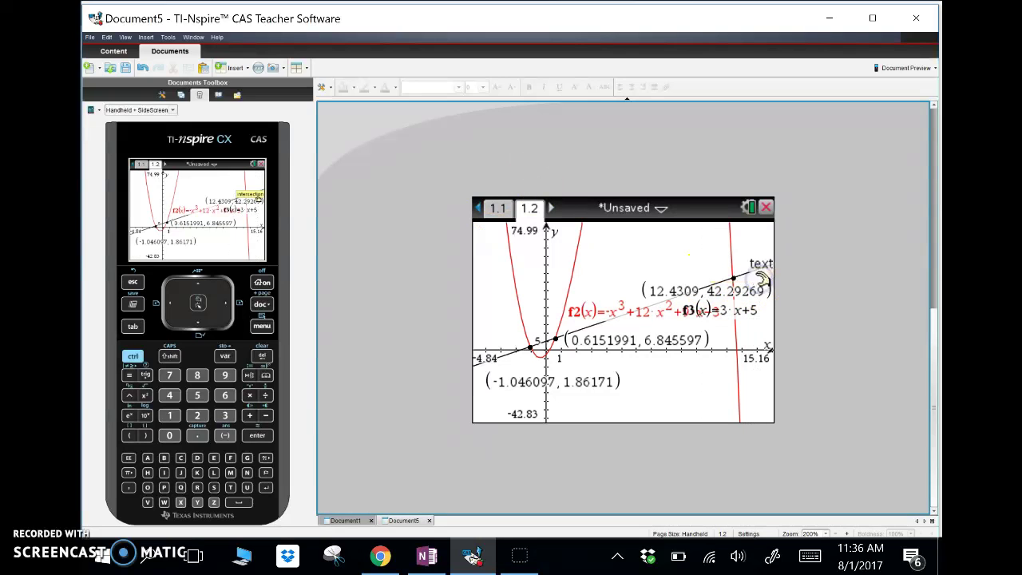
drag(732, 290, 707, 257)
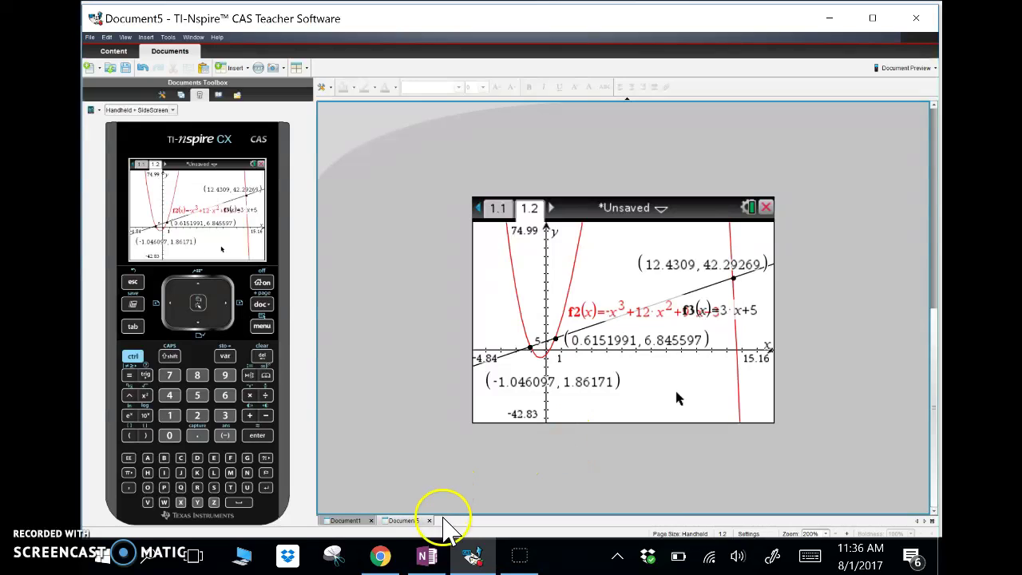
Switch to OneNote and return to problem 13 on the worksheet.
click(427, 558)
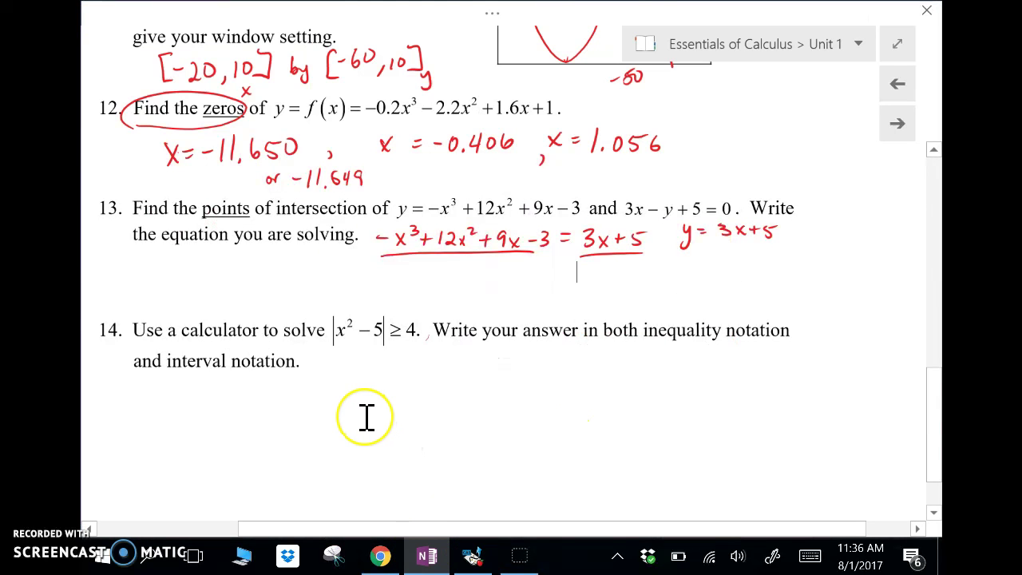
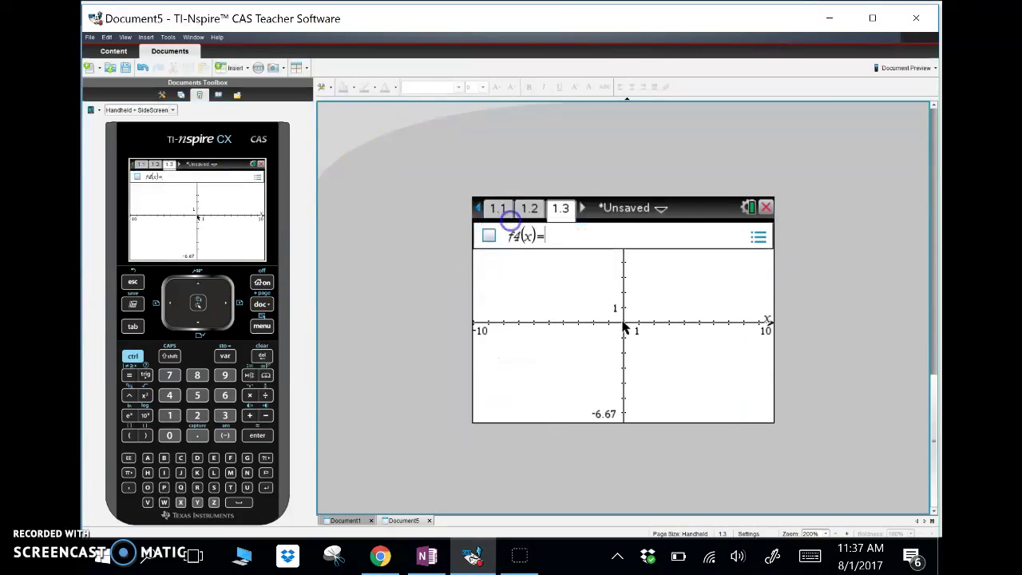
Graph f4(x) = |x² - 5| on page 1.3, using the absolute value template.
click(249, 375)
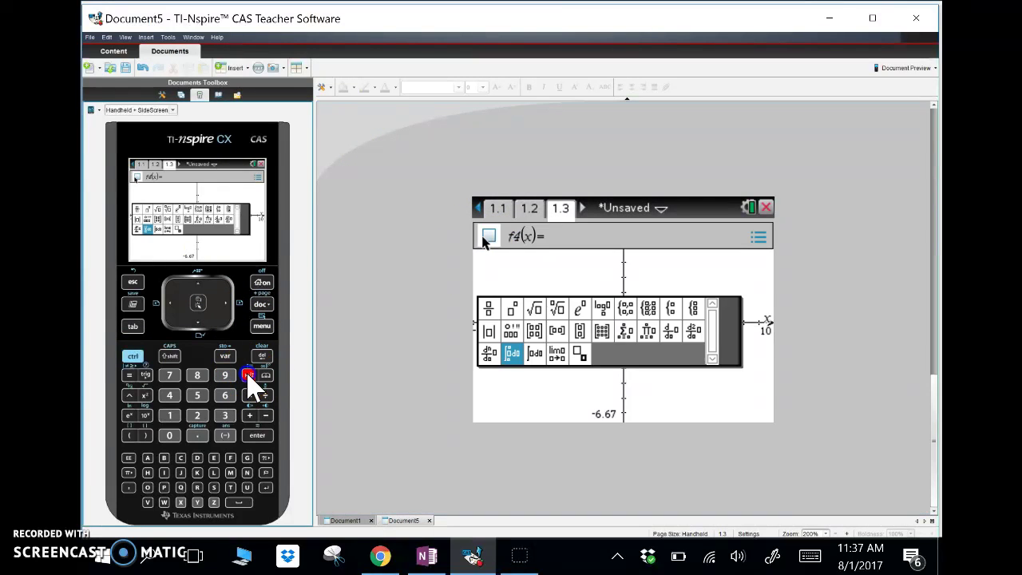
click(490, 331)
click(493, 333)
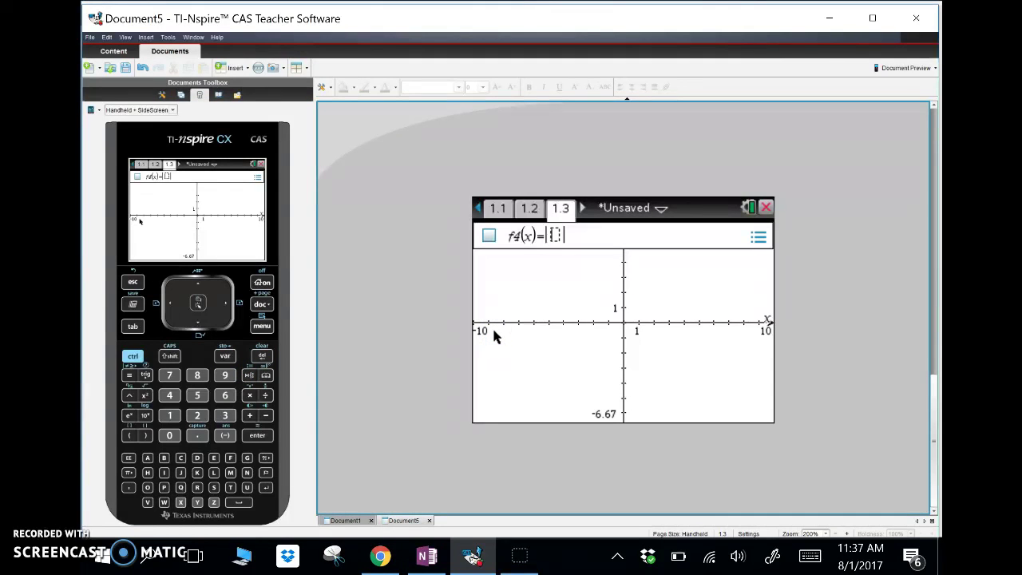
text(x)
click(146, 395)
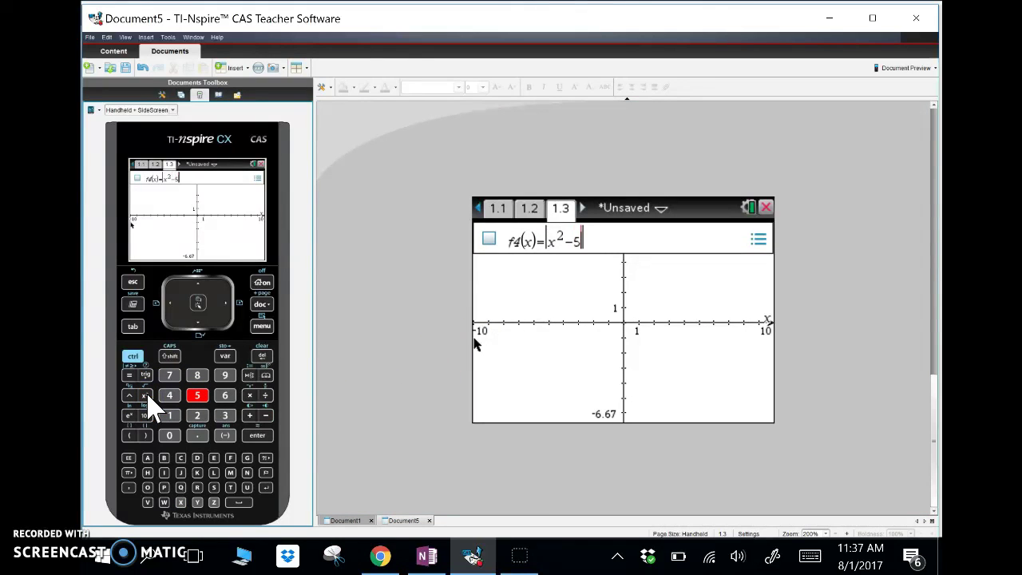
key(Return)
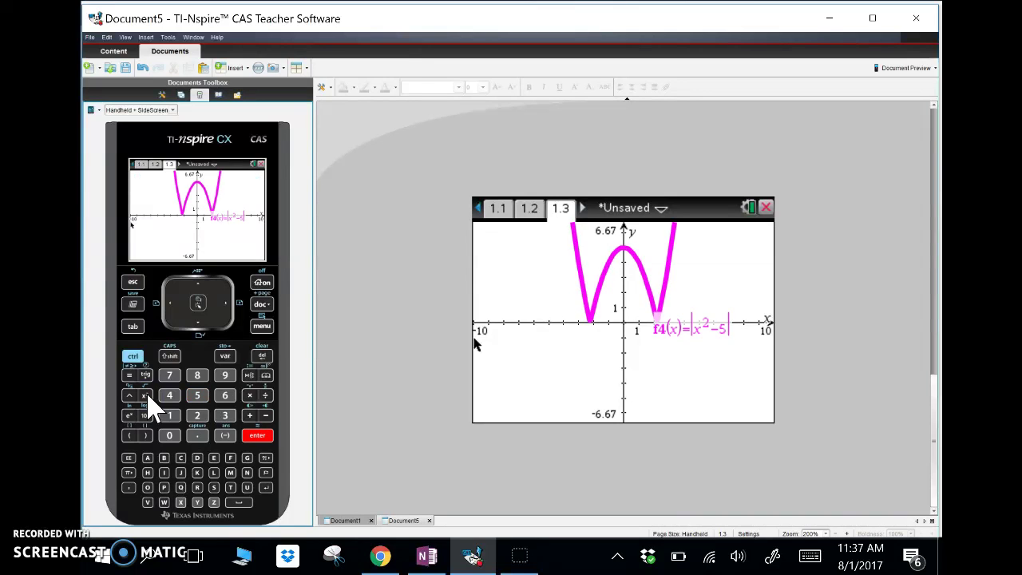
Graph the horizontal line f5(x) = 4 on the same page as f4.
drag(699, 281, 713, 345)
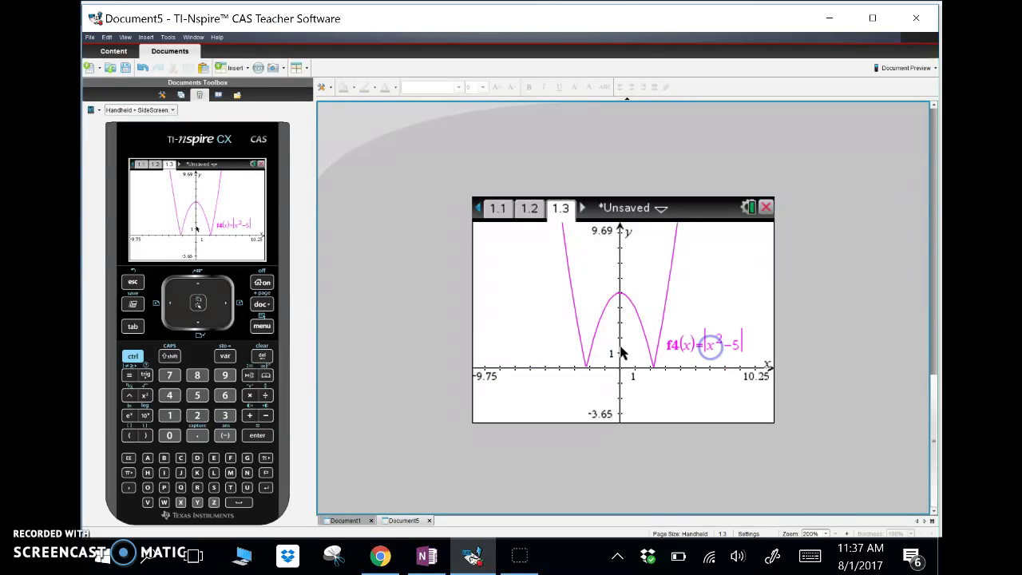
click(261, 327)
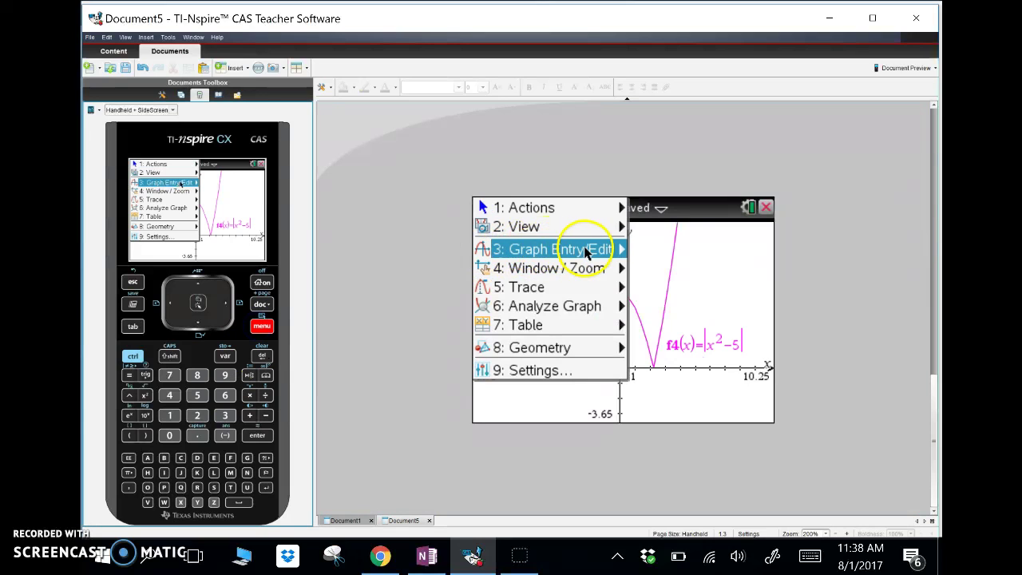
mouse_move(586, 251)
click(674, 248)
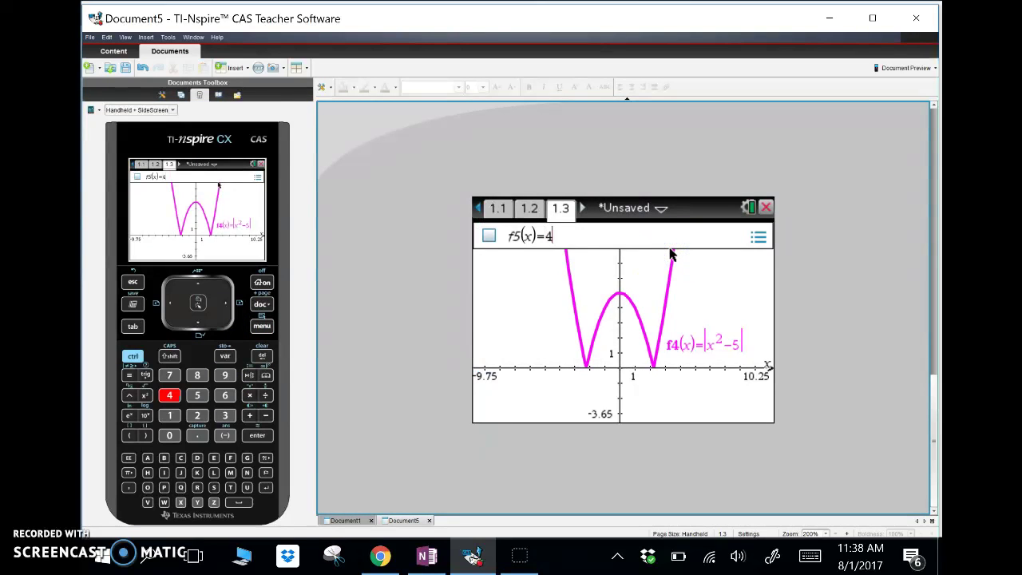
text(4)
key(Return)
click(642, 328)
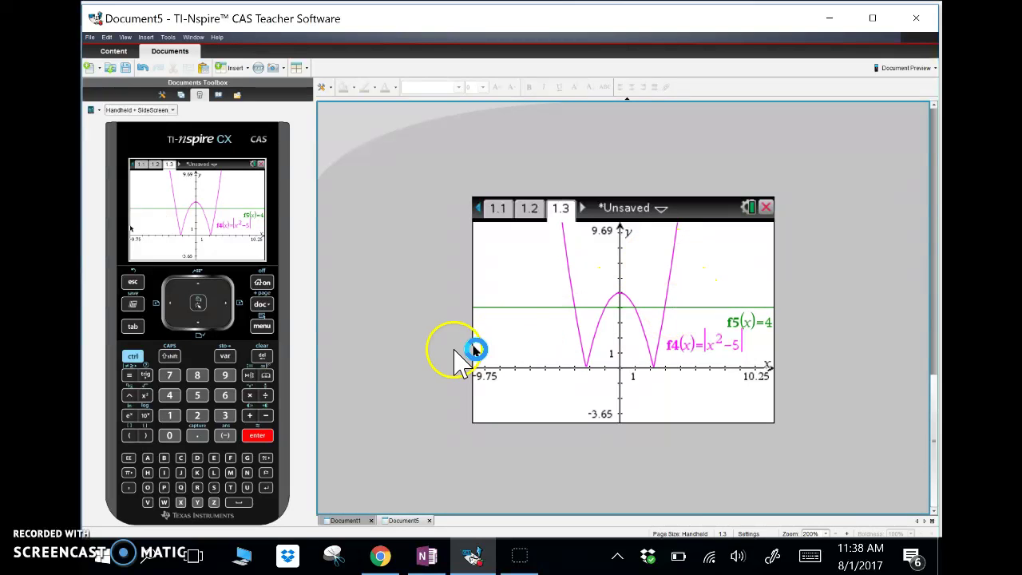
Find the leftmost intersection of f4 and f5, and move its coordinate label below the line, outside the curve.
click(265, 329)
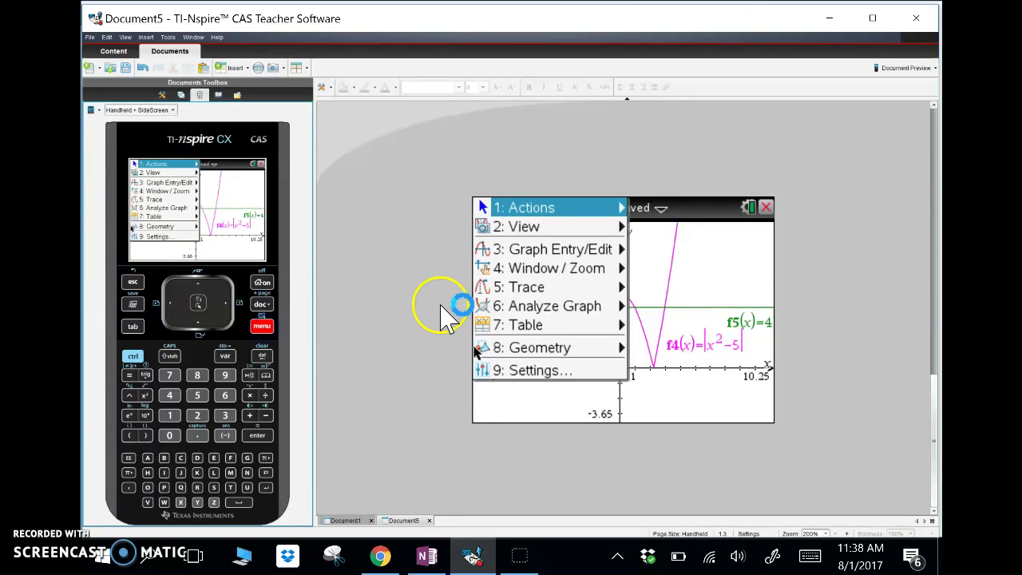
mouse_move(507, 307)
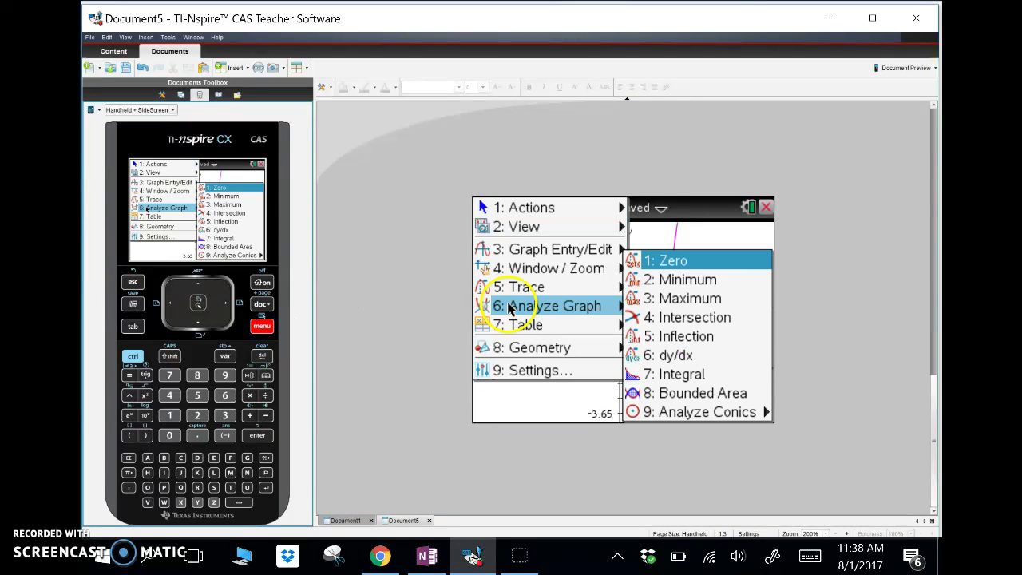
click(693, 317)
click(561, 318)
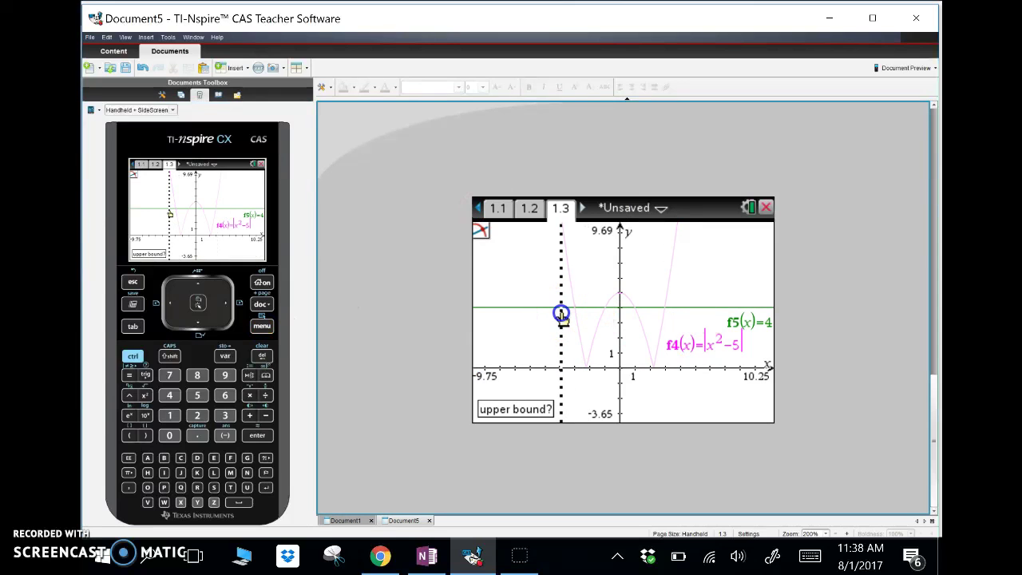
click(588, 319)
click(611, 321)
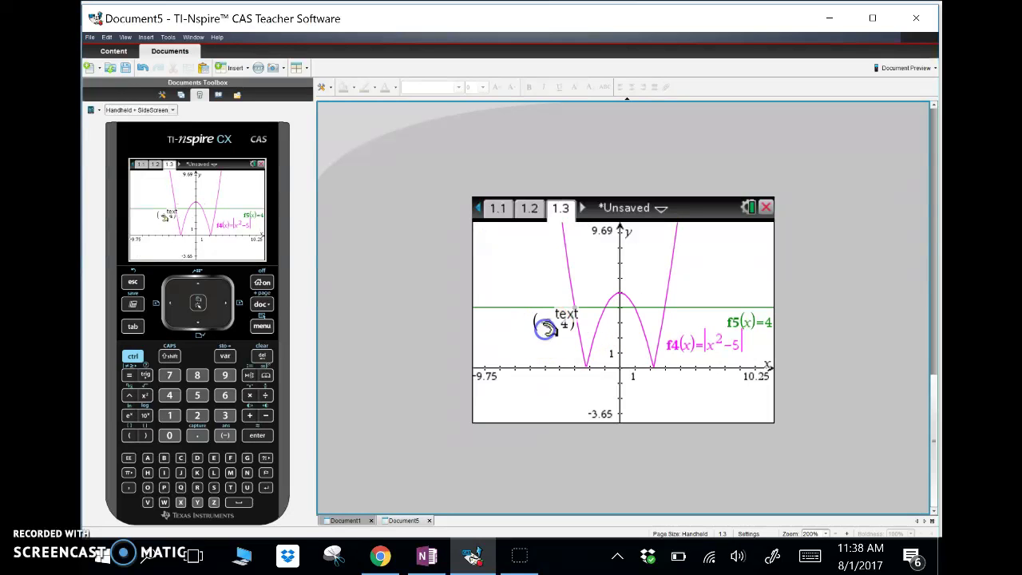
Find the intersection of f4 and f5 just left of the y-axis, and shift its coordinate label beneath the point.
click(262, 325)
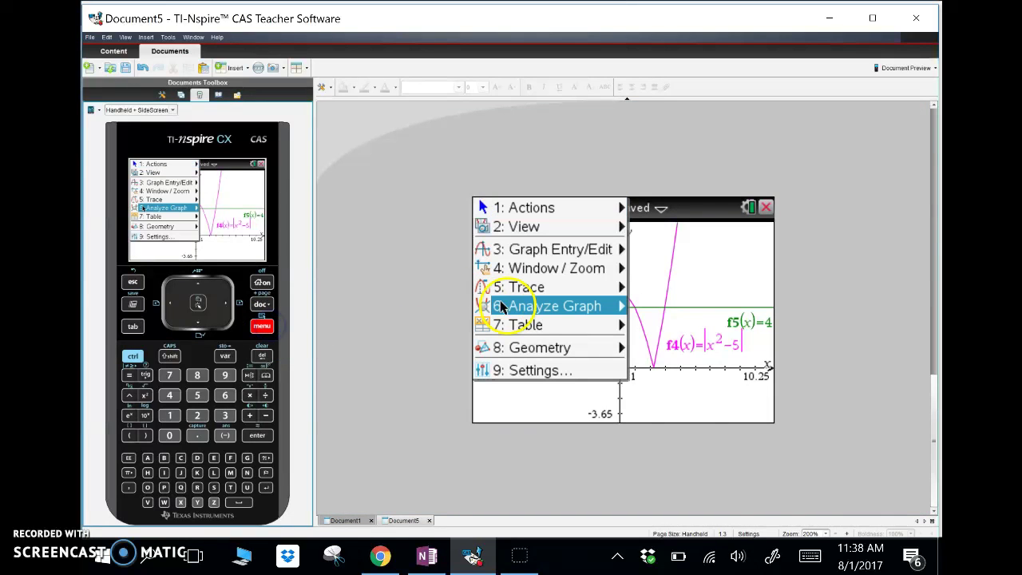
mouse_move(501, 308)
click(665, 318)
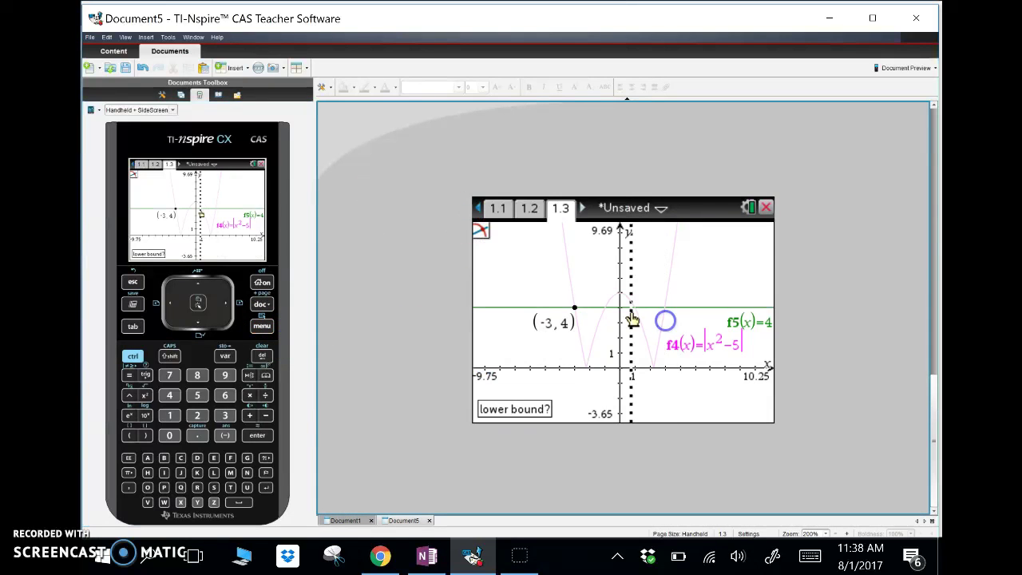
click(594, 307)
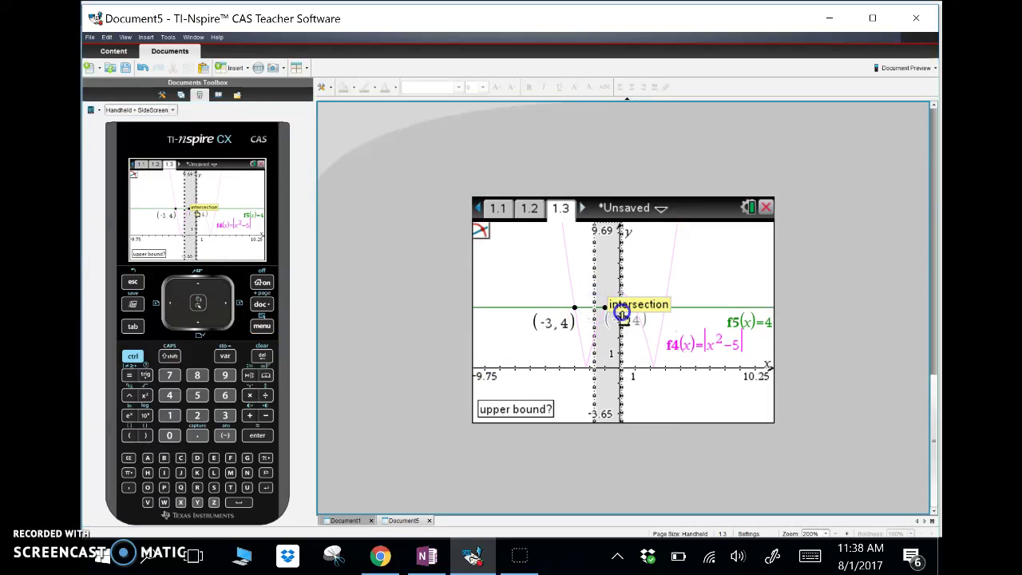
click(622, 314)
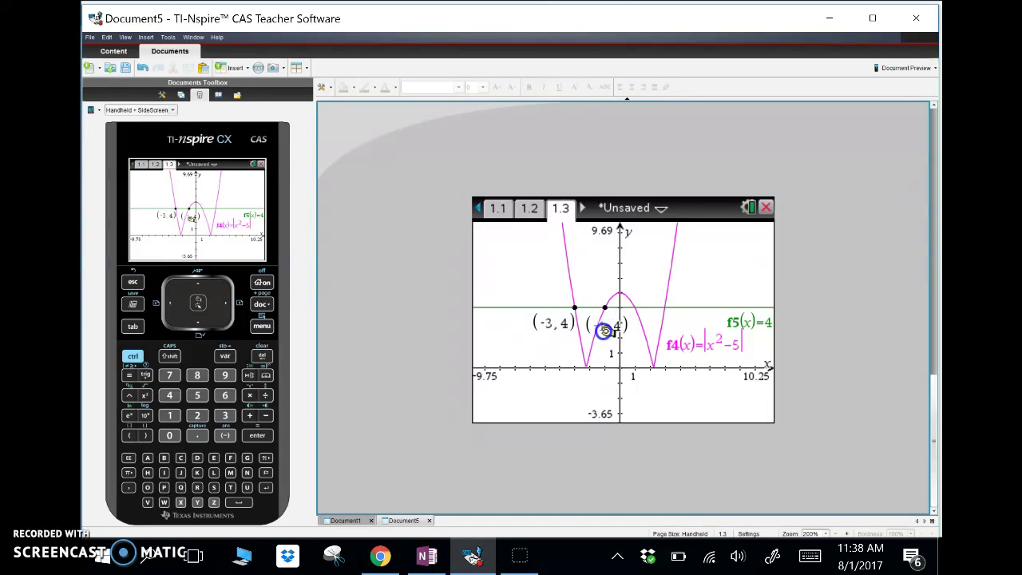
Find the intersection of f4 and f5 just right of the y-axis.
click(261, 326)
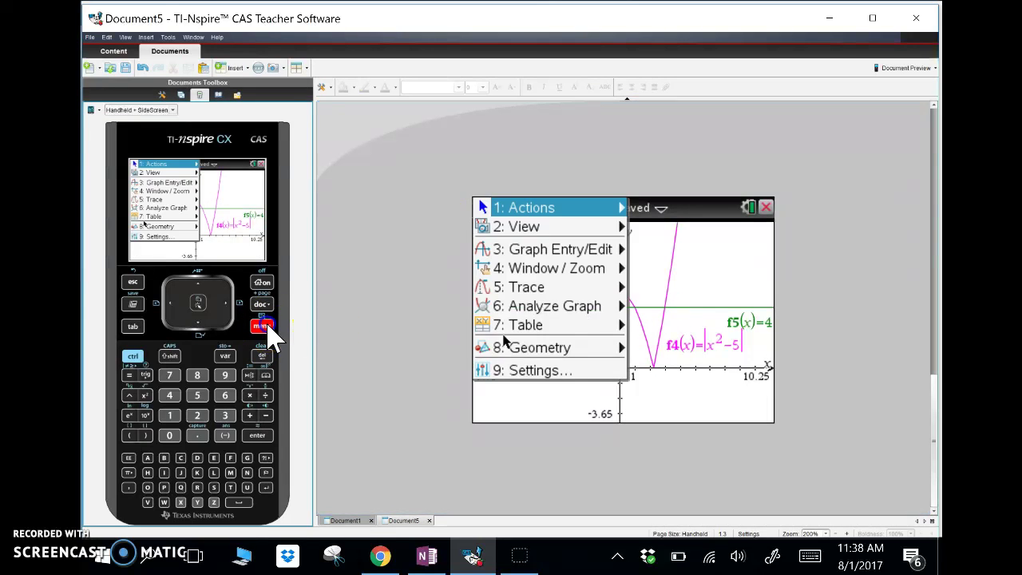
click(578, 310)
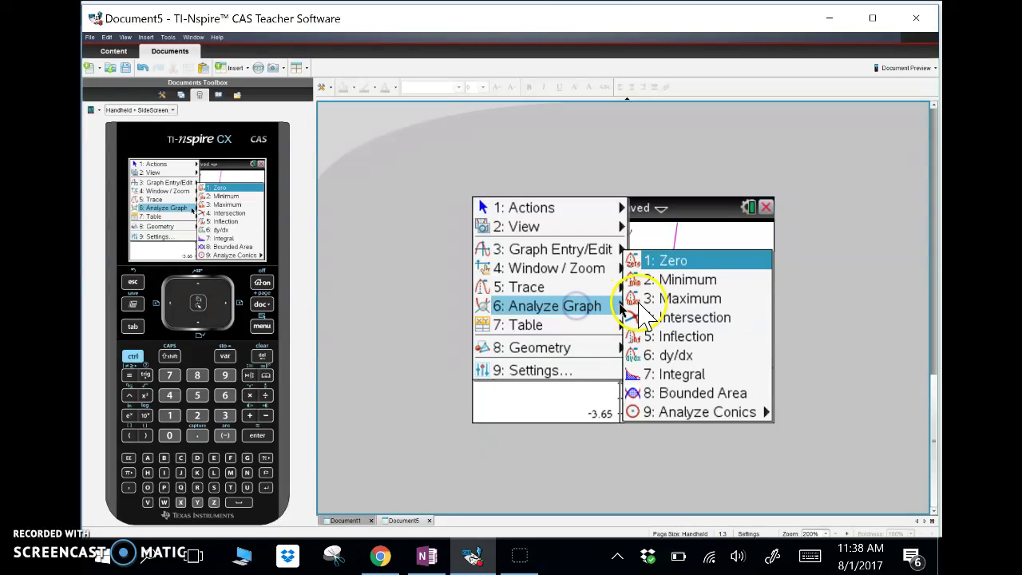
click(651, 316)
click(627, 312)
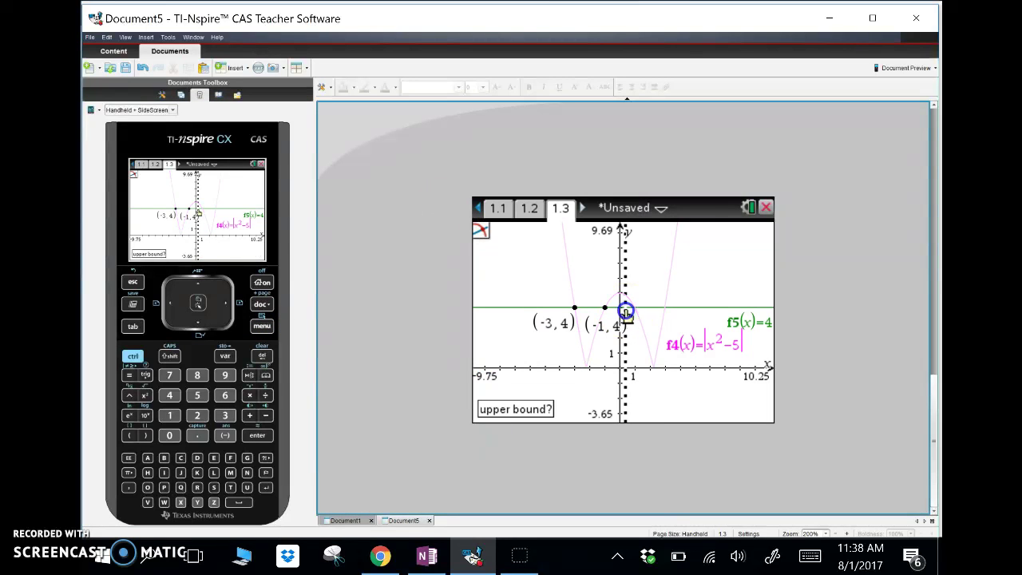
click(650, 310)
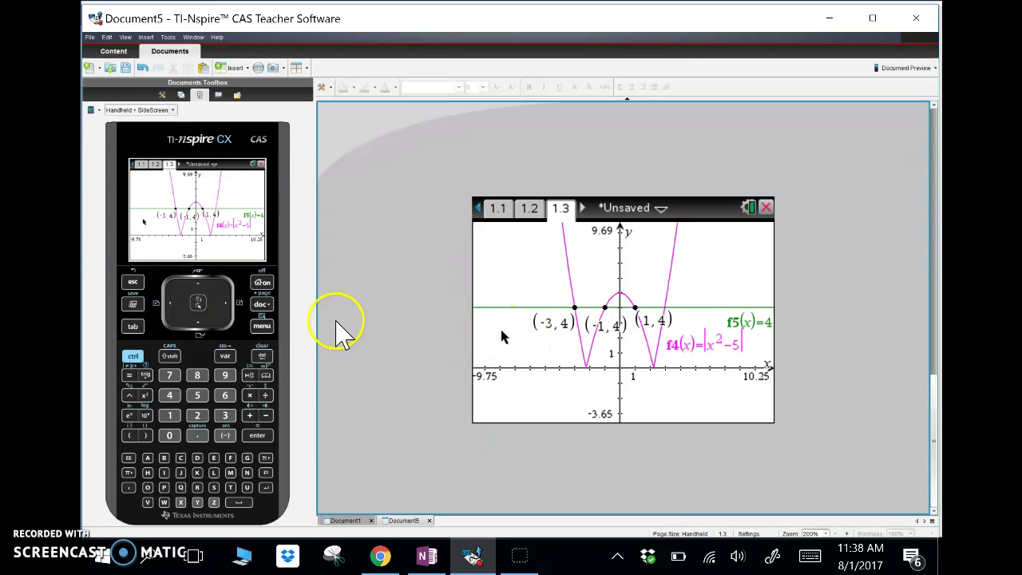
Find the rightmost intersection of f4 and f5 on the graph.
click(260, 327)
click(543, 307)
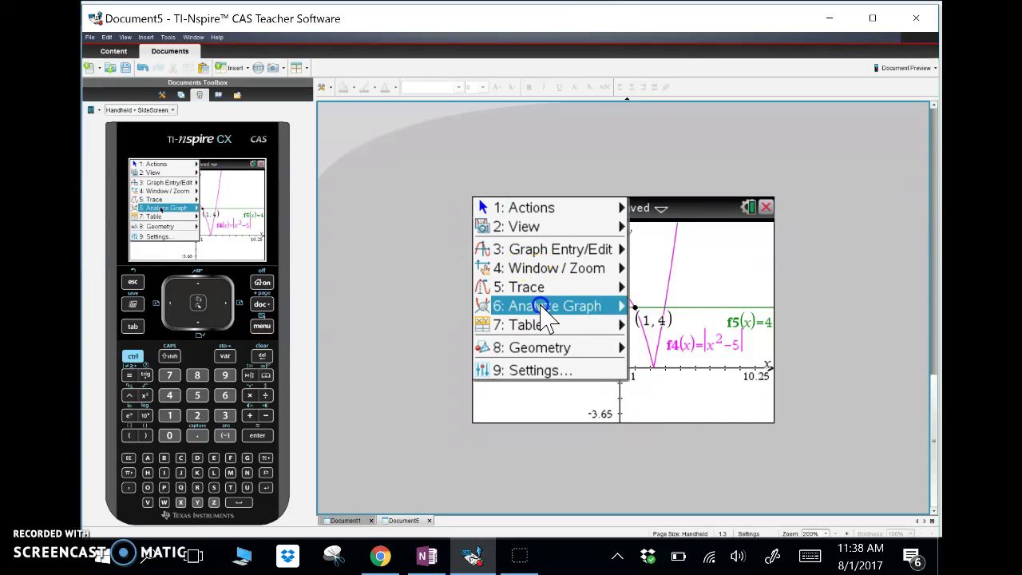
click(655, 316)
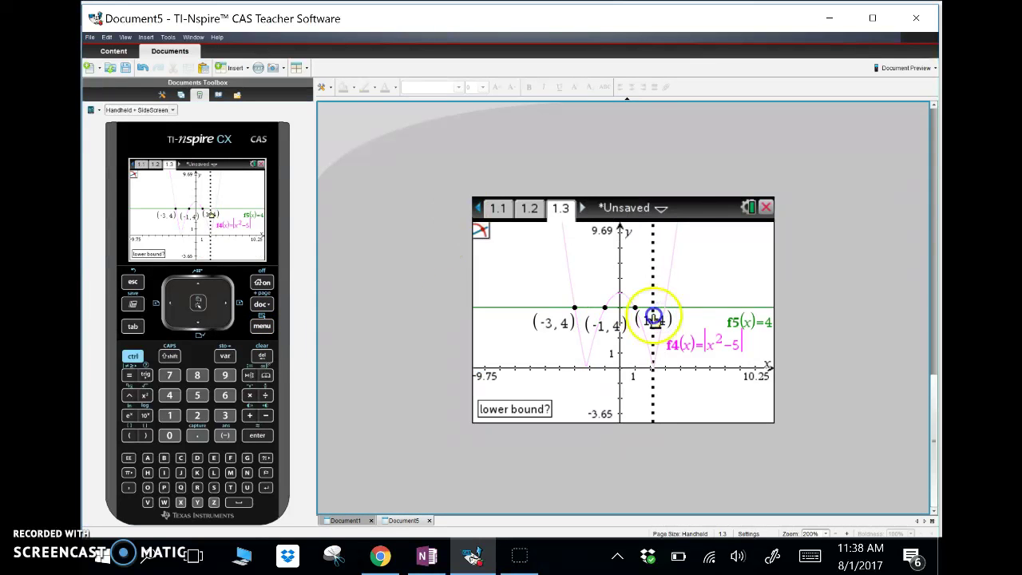
click(653, 318)
click(698, 319)
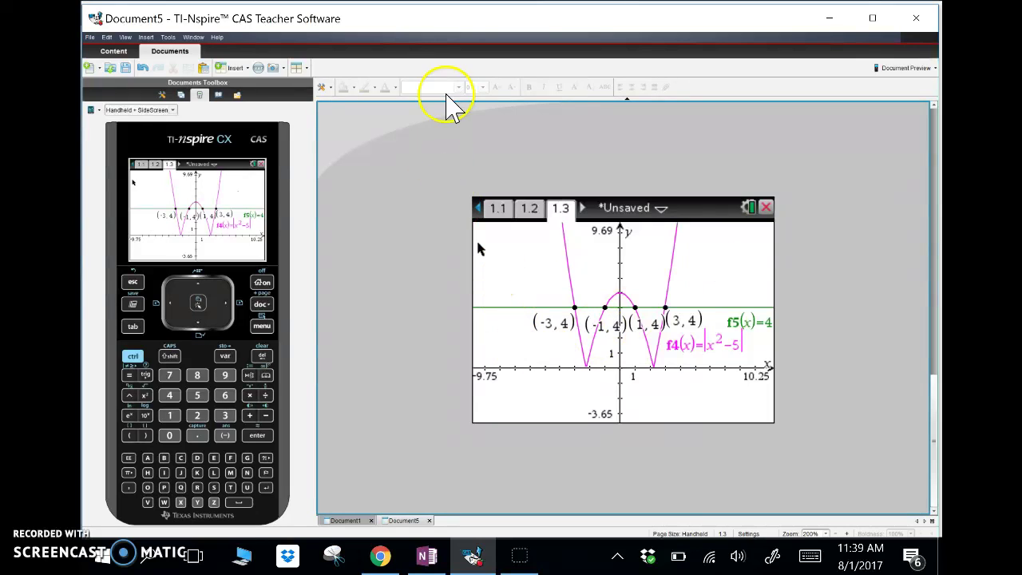
Switch to OneNote and handwrite problem 14's answer in inequality notation: x ≤ -3, -1 ≤ x ≤ 1, x ≥ 3.
click(426, 556)
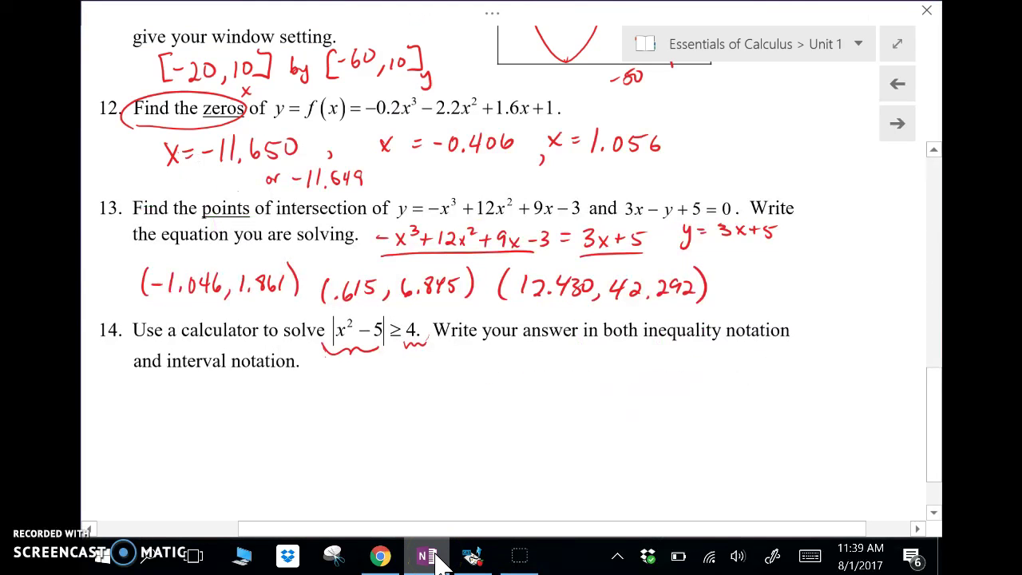
mouse_move(343, 377)
mouse_down()
mouse_move(372, 393)
mouse_move(413, 371)
mouse_move(436, 397)
mouse_move(466, 374)
mouse_up()
mouse_move(475, 365)
mouse_down()
mouse_move(554, 366)
mouse_move(559, 381)
mouse_move(543, 396)
mouse_move(605, 366)
mouse_move(661, 367)
mouse_move(630, 376)
mouse_up()
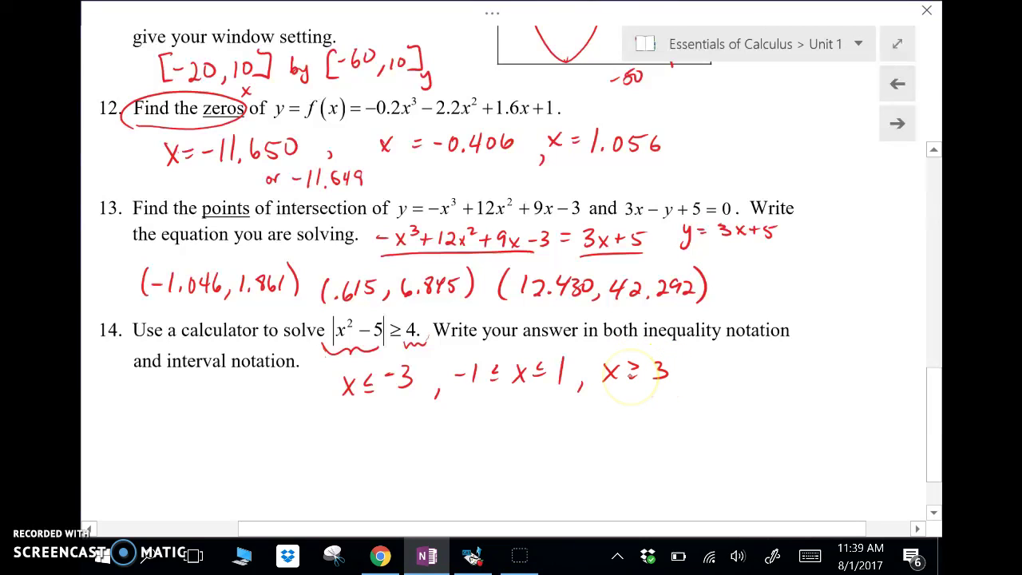
Handwrite problem 14's answer in interval notation below the inequalities: (-∞, -3] ∪ [-1, 1] ∪ [3, ∞).
mouse_move(328, 427)
mouse_down()
mouse_move(384, 439)
mouse_move(402, 422)
mouse_move(408, 433)
mouse_move(463, 428)
mouse_move(484, 444)
mouse_move(505, 428)
mouse_up()
drag(511, 421, 522, 447)
mouse_move(532, 425)
mouse_down()
mouse_move(543, 425)
mouse_move(537, 436)
mouse_up()
key(ctrl+z)
key(ctrl+z)
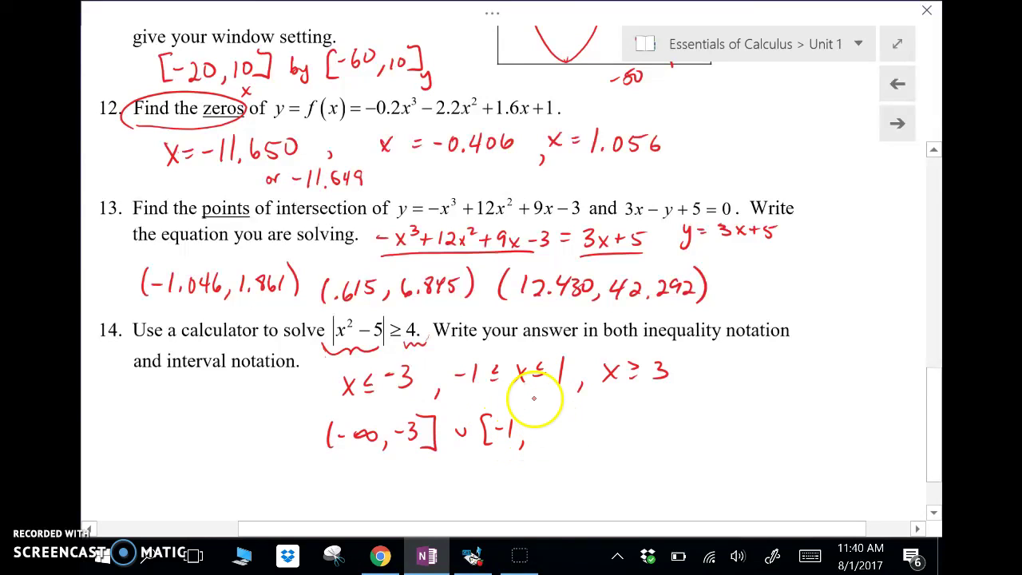
mouse_move(537, 423)
mouse_down()
mouse_move(536, 444)
mouse_move(549, 447)
mouse_move(593, 421)
mouse_move(623, 434)
mouse_up()
mouse_move(636, 430)
mouse_down()
mouse_move(633, 439)
mouse_move(672, 428)
mouse_move(683, 438)
mouse_up()
Draw a box around problem 14's interval answer and underline the inequality answer above it.
drag(308, 410, 519, 463)
mouse_move(629, 472)
mouse_down()
mouse_move(511, 389)
mouse_move(341, 403)
mouse_up()
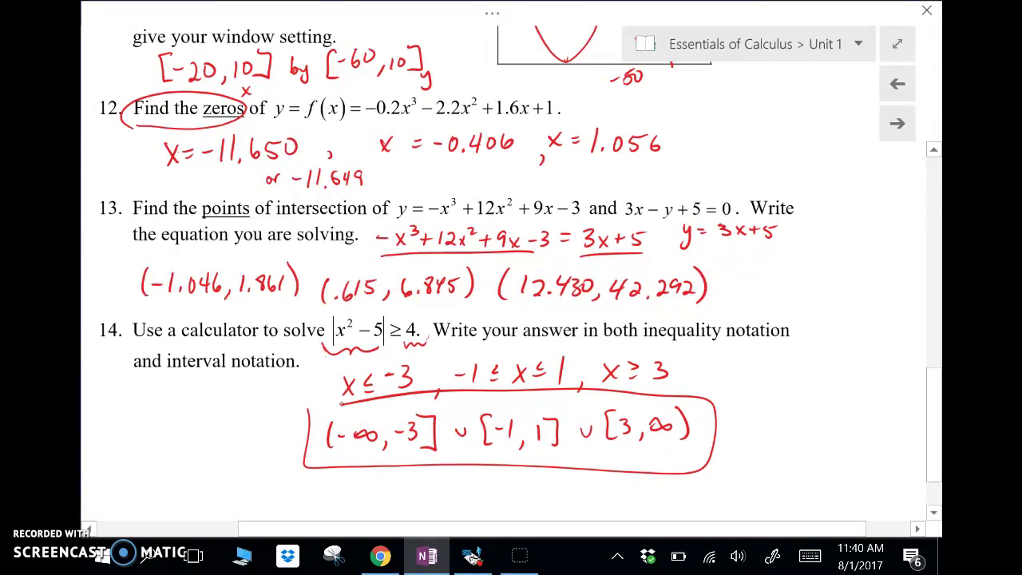
click(119, 474)
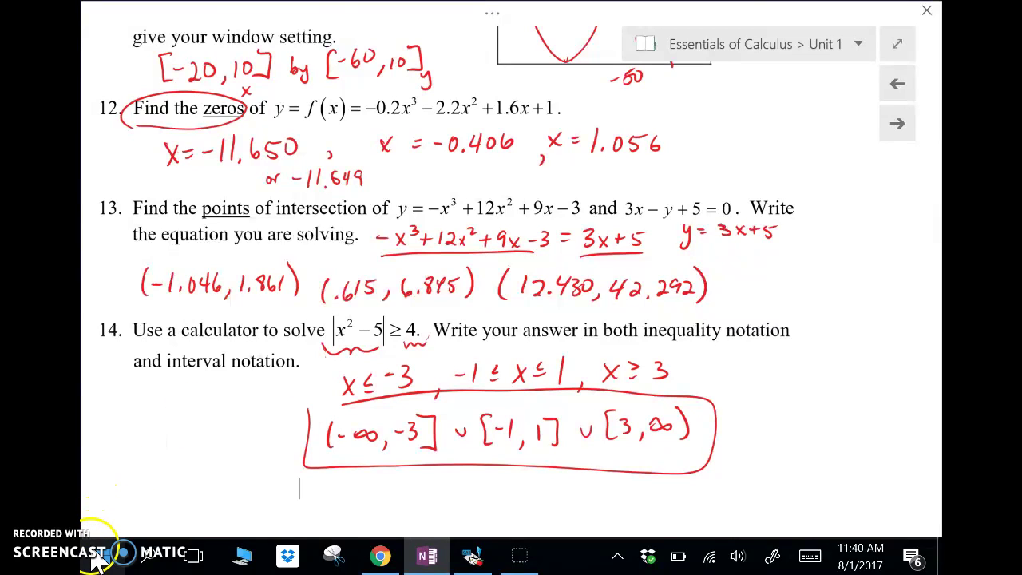